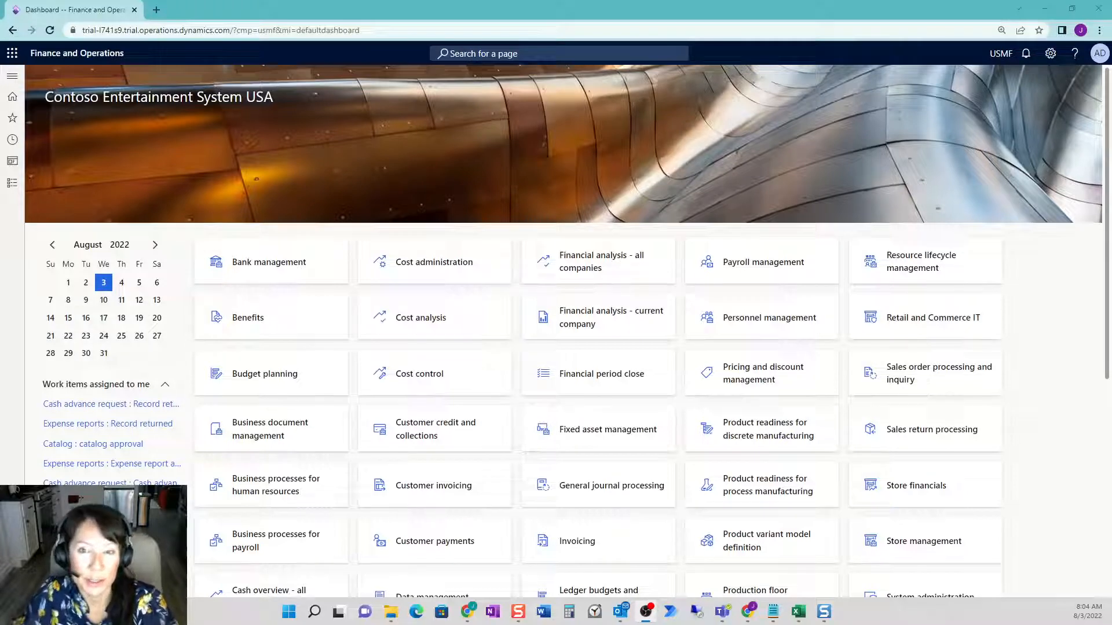
Open the General ledger Voucher transactions inquiry and reset its previously used query to the default ranges
{"action": "left_click", "coordinate": [18, 185]}
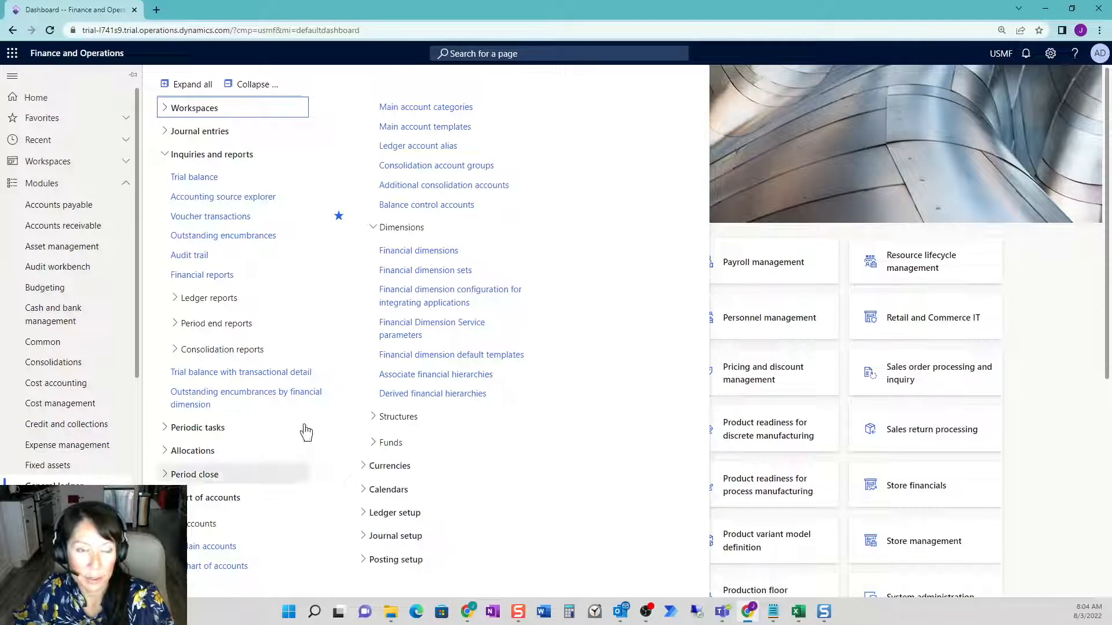
{"action": "left_click", "coordinate": [233, 218]}
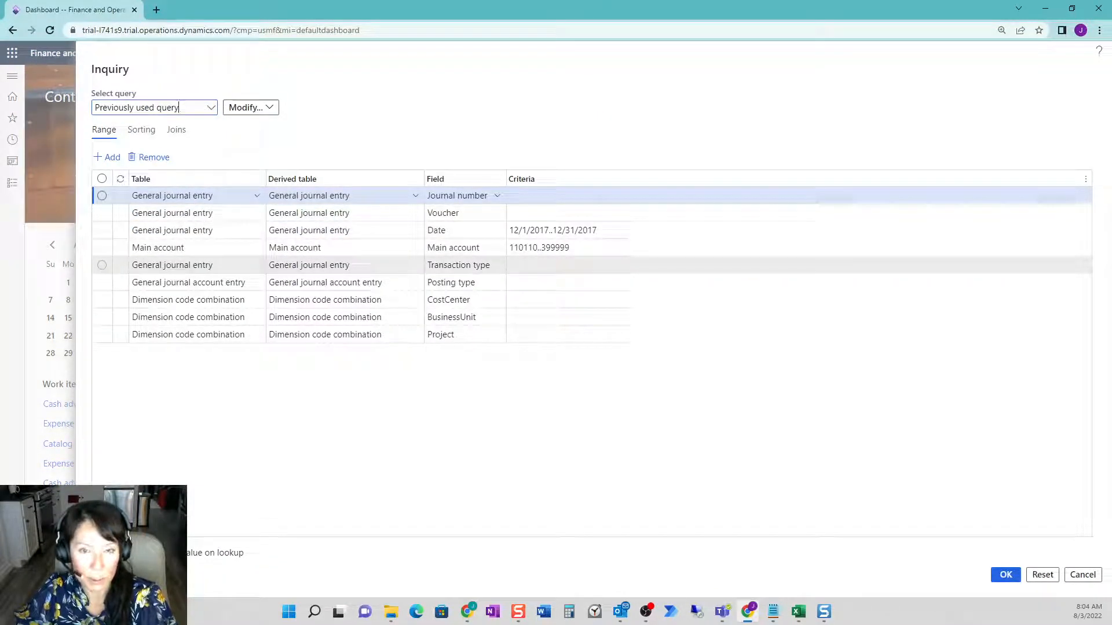
{"action": "left_click", "coordinate": [1051, 575]}
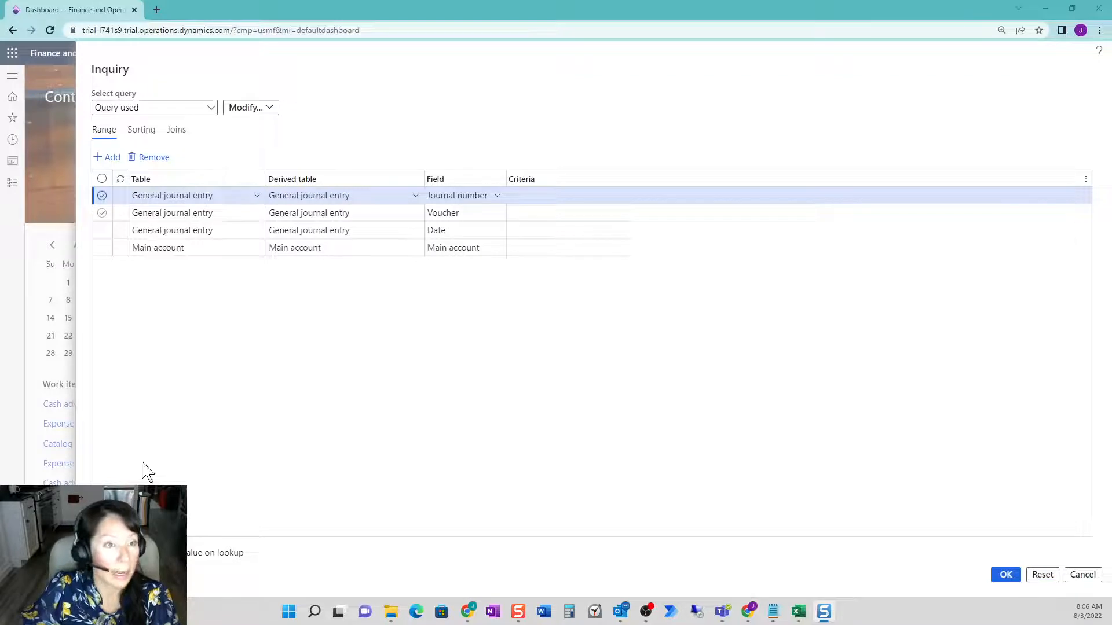
Add a range row to the query for the Transaction type field of the General journal entry table
{"action": "left_click", "coordinate": [111, 161]}
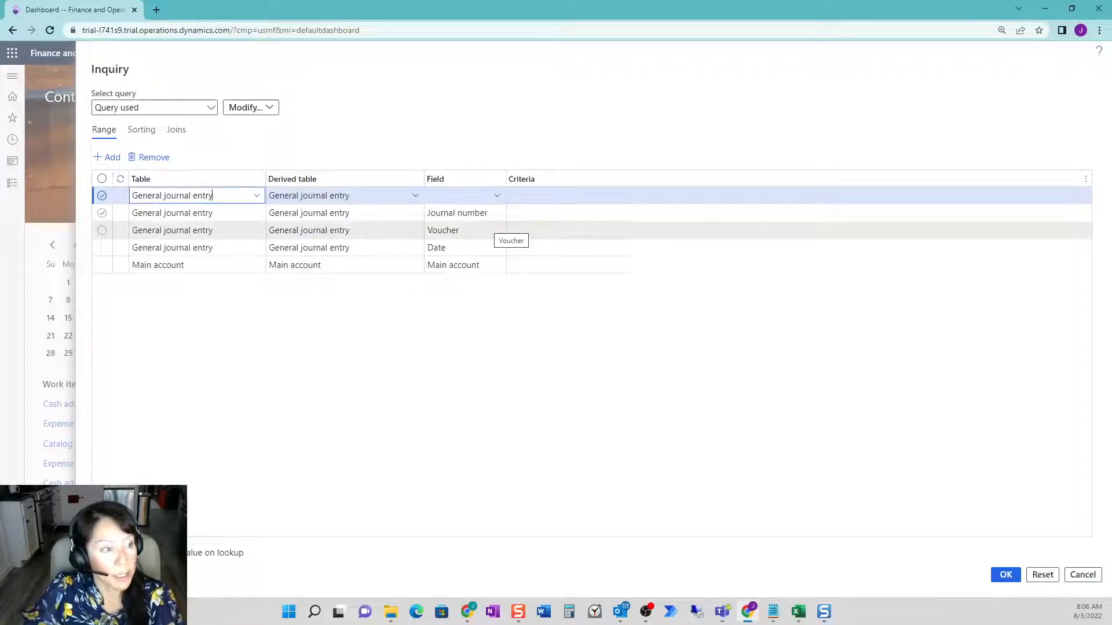
{"action": "left_click", "coordinate": [497, 197]}
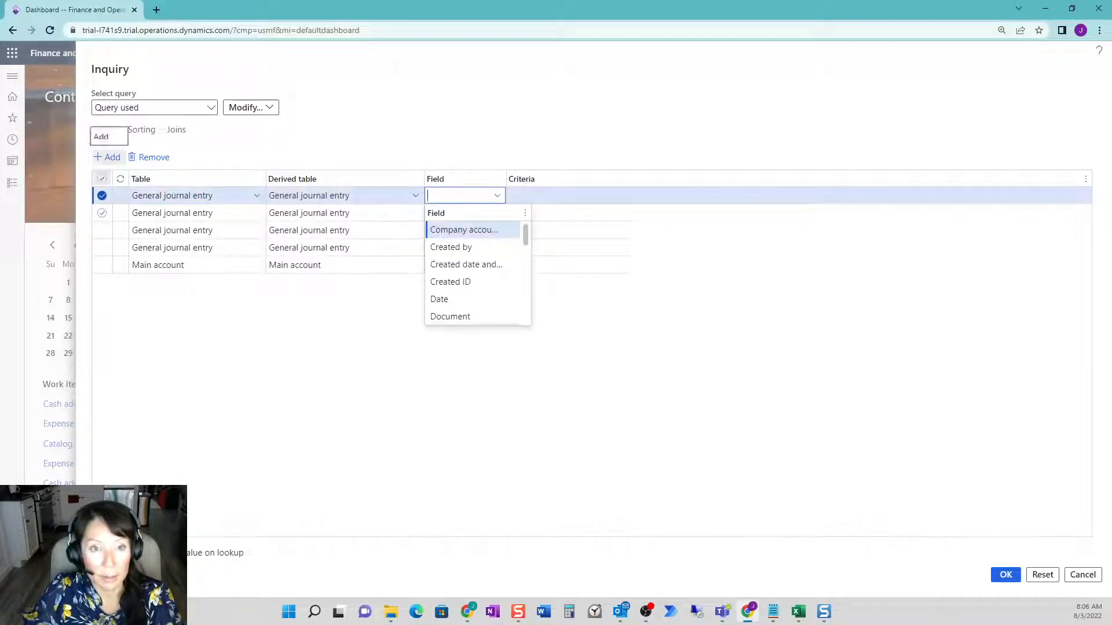
{"action": "scroll", "coordinate": [514, 286], "scroll_direction": "down", "scroll_amount": 10}
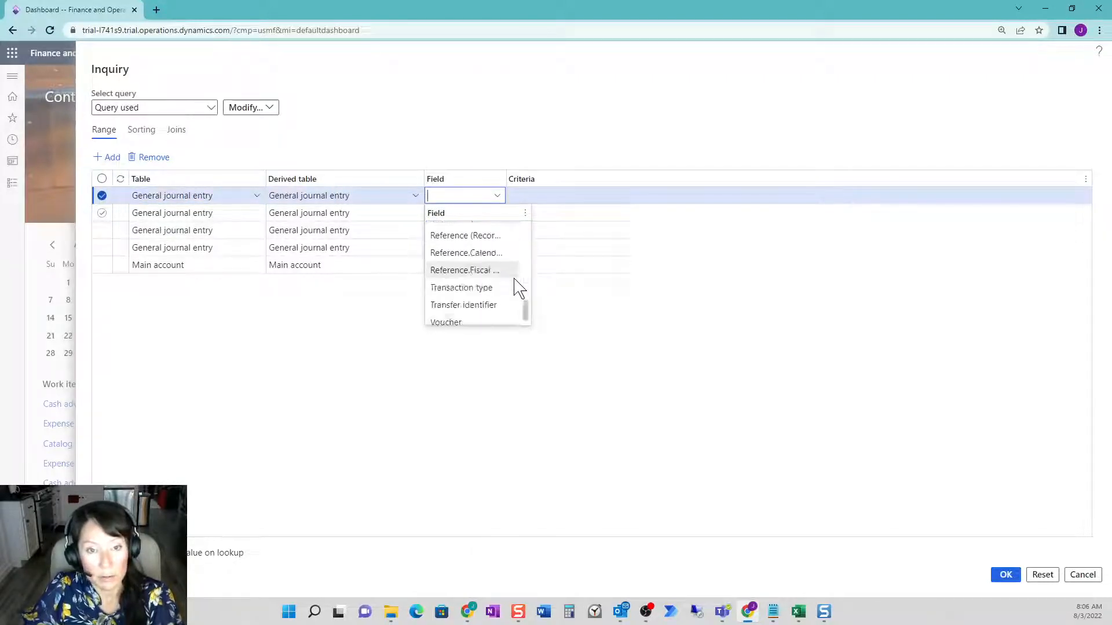
{"action": "left_click", "coordinate": [513, 289]}
Look through the available criteria values for the Transaction type range and leave the criteria blank
{"action": "left_click", "coordinate": [619, 197]}
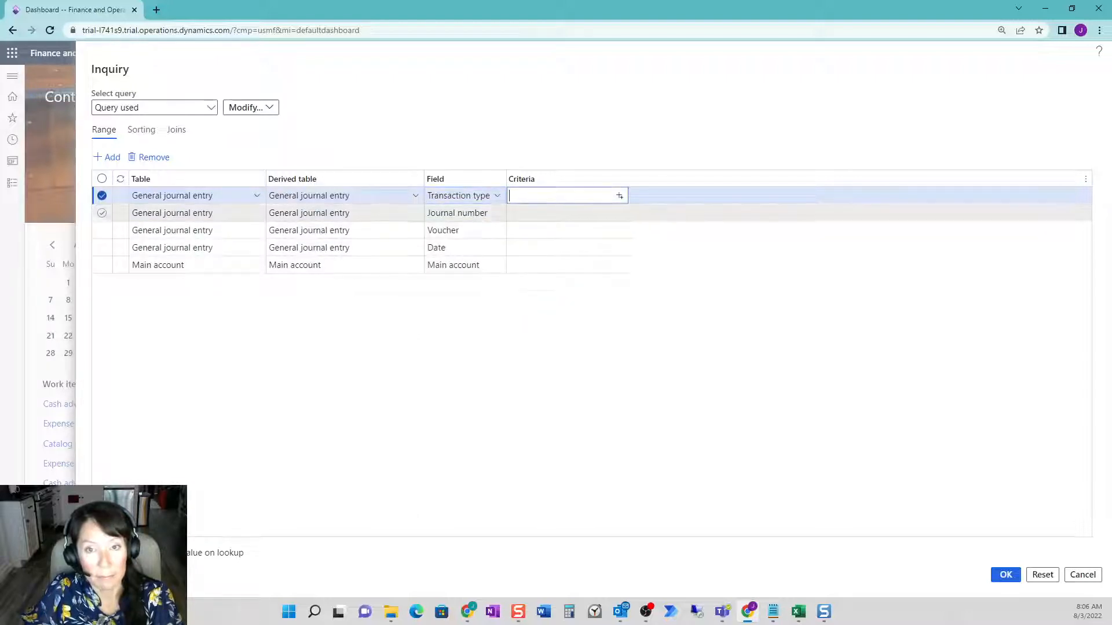
{"action": "left_click", "coordinate": [620, 197]}
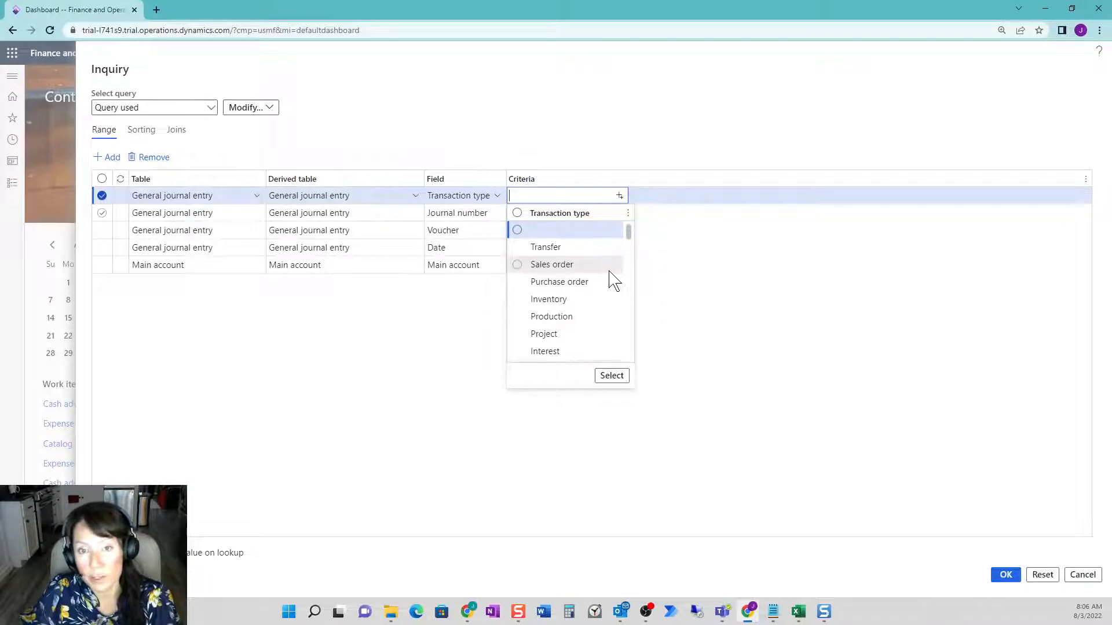
{"action": "scroll", "coordinate": [613, 281], "scroll_direction": "down", "scroll_amount": 2}
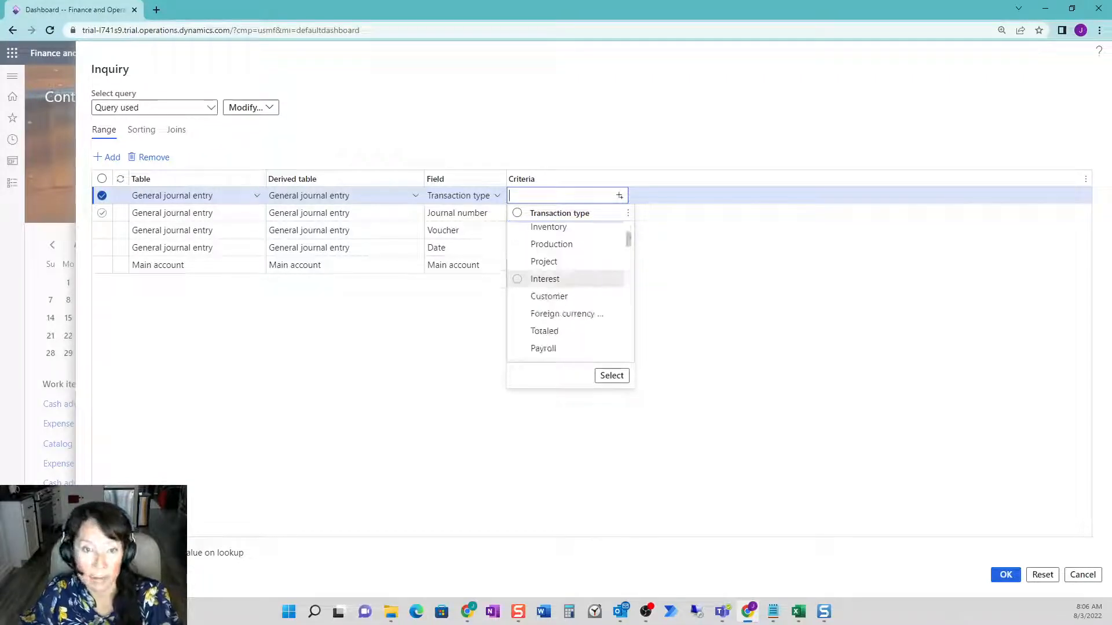
{"action": "scroll", "coordinate": [613, 280], "scroll_direction": "down", "scroll_amount": 2}
{"action": "scroll", "coordinate": [612, 297], "scroll_direction": "down", "scroll_amount": 2}
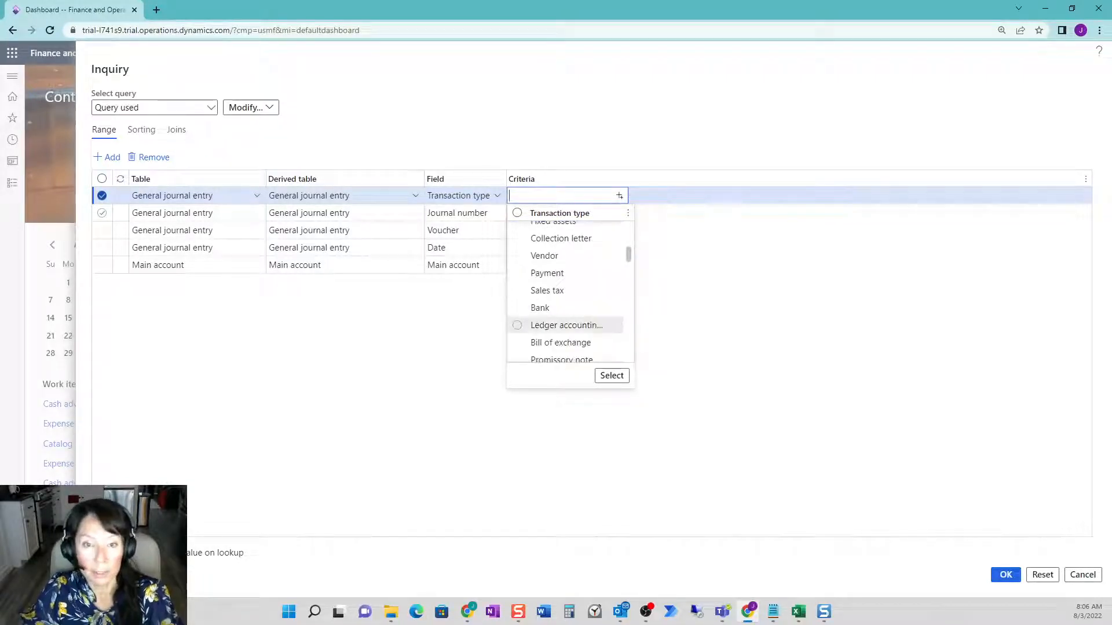
{"action": "scroll", "coordinate": [612, 301], "scroll_direction": "down", "scroll_amount": 2}
{"action": "scroll", "coordinate": [573, 313], "scroll_direction": "down", "scroll_amount": 2}
{"action": "scroll", "coordinate": [574, 313], "scroll_direction": "down", "scroll_amount": 4}
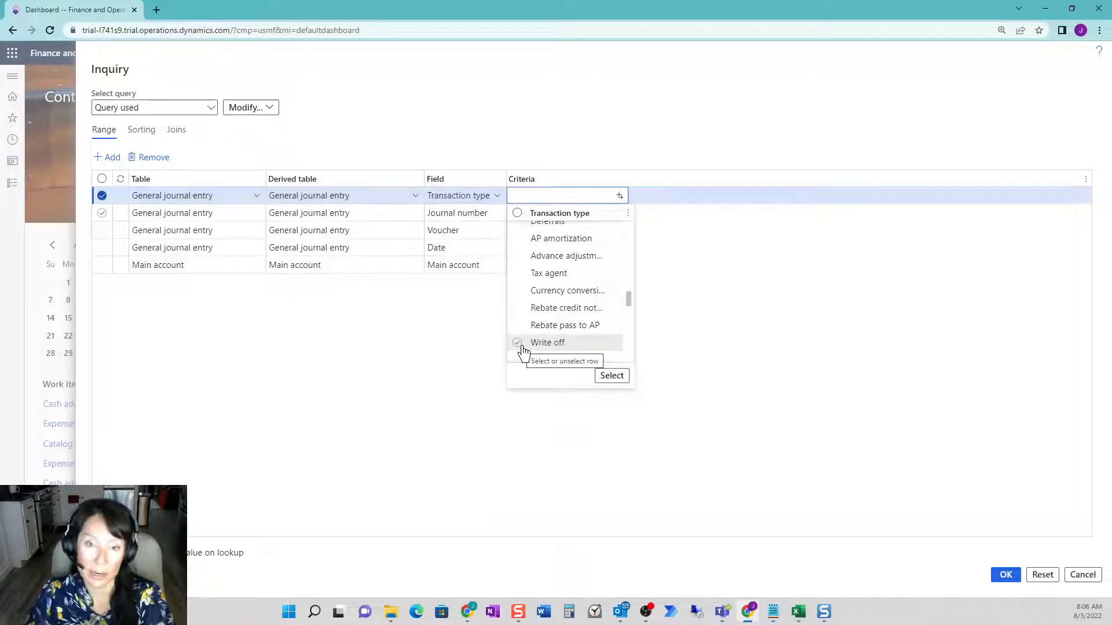
{"action": "left_click", "coordinate": [396, 352]}
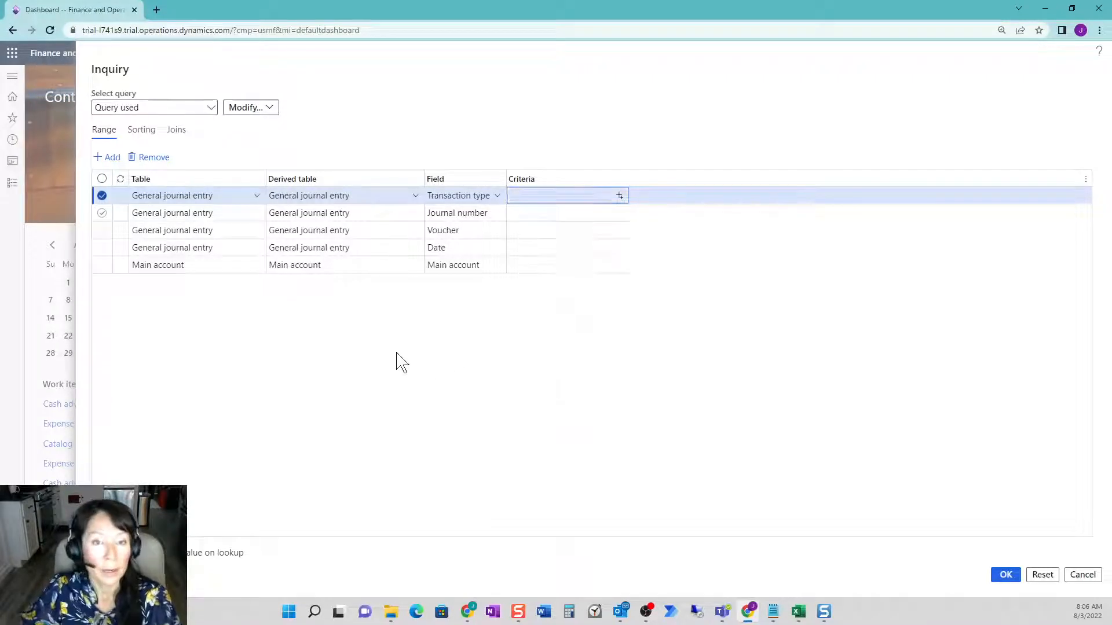
Add a range row using the General journal account entry table with the Posting type field
{"action": "left_click", "coordinate": [112, 158]}
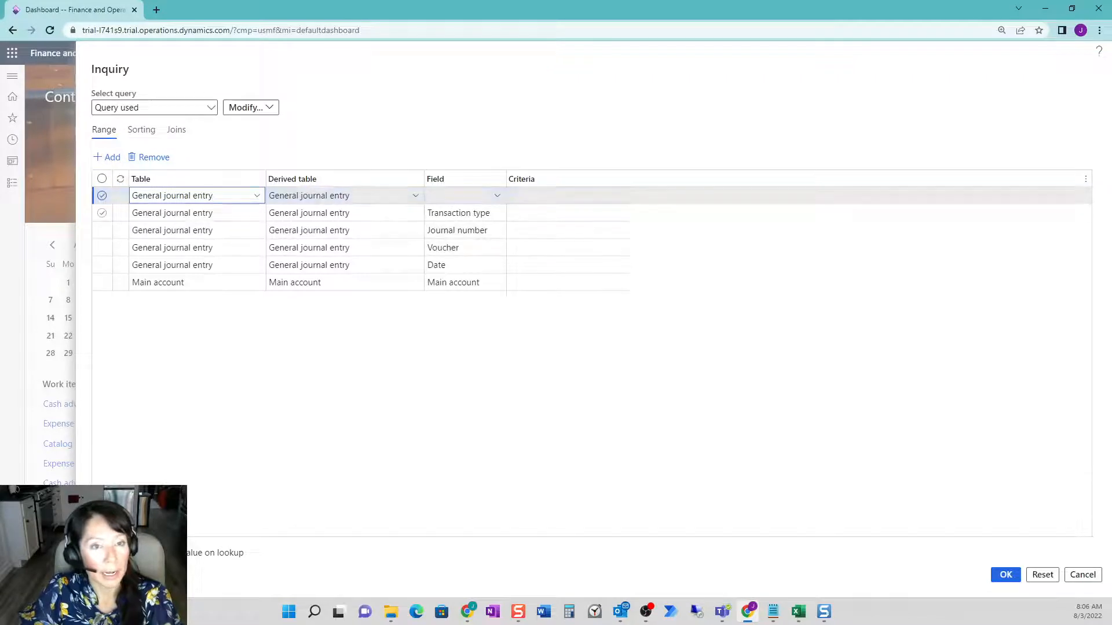
{"action": "left_click", "coordinate": [257, 196]}
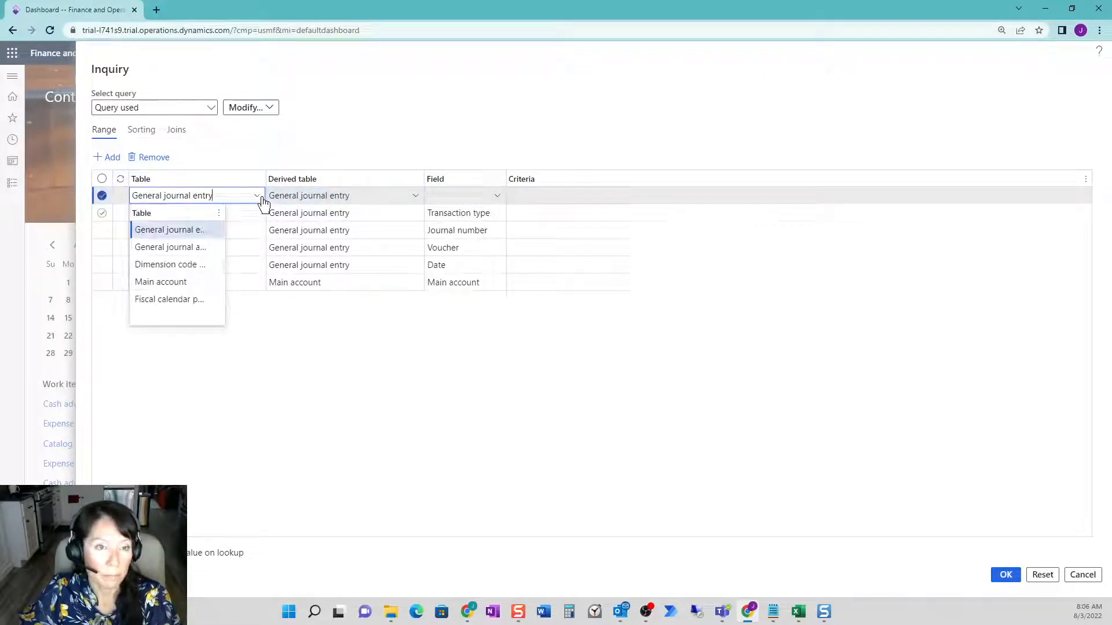
{"action": "left_click", "coordinate": [208, 248]}
{"action": "left_click", "coordinate": [497, 197]}
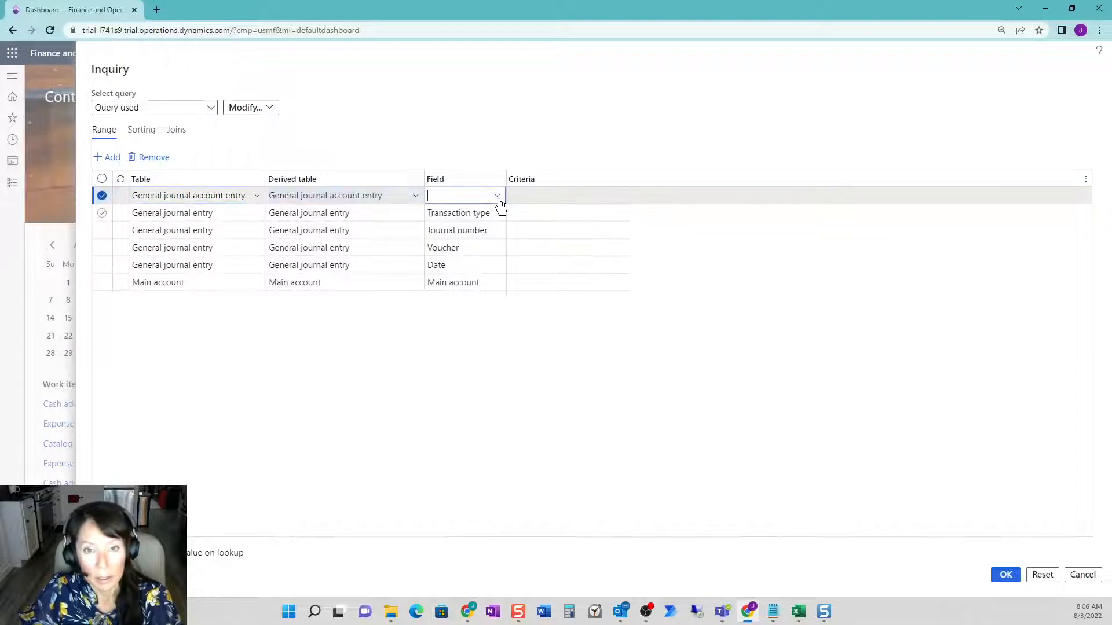
{"action": "scroll", "coordinate": [472, 282], "scroll_direction": "down", "scroll_amount": 10}
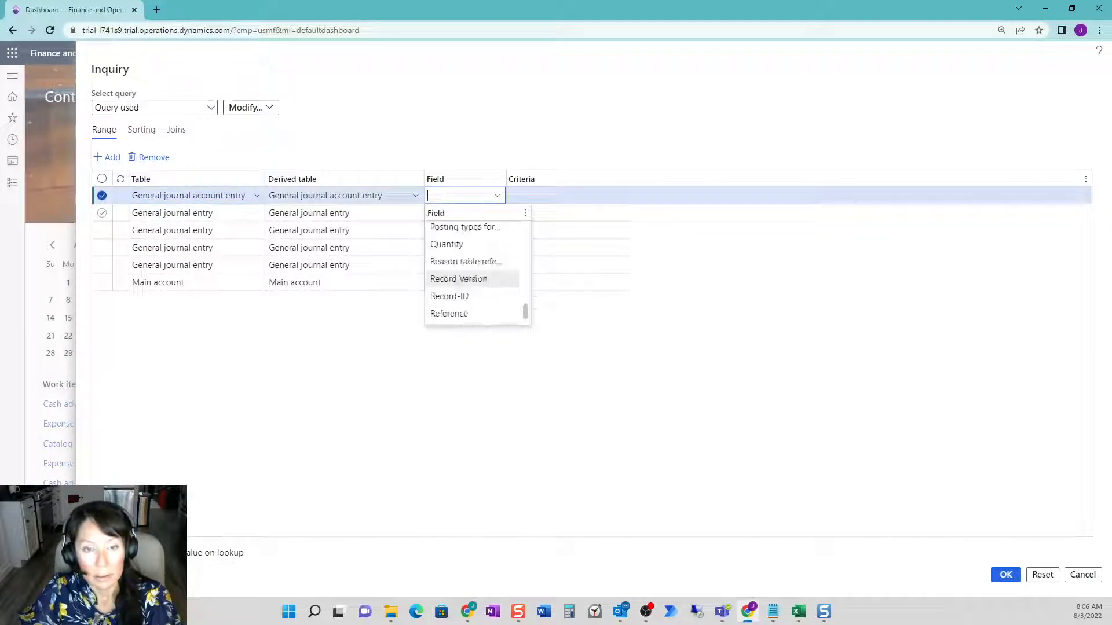
{"action": "scroll", "coordinate": [472, 280], "scroll_direction": "down", "scroll_amount": 1}
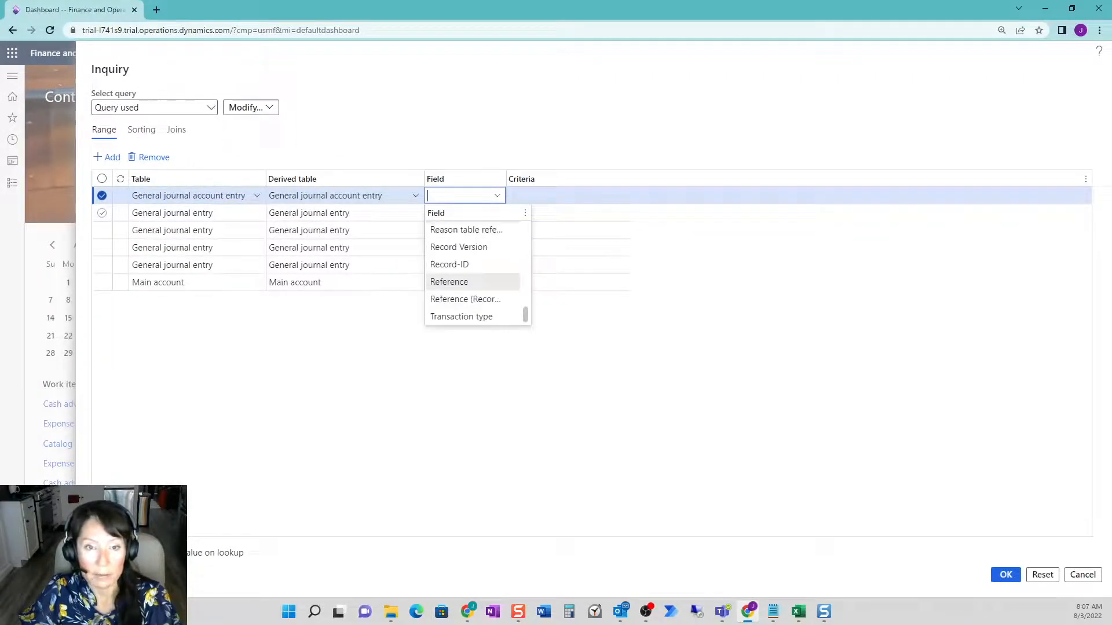
{"action": "scroll", "coordinate": [472, 282], "scroll_direction": "up", "scroll_amount": 4}
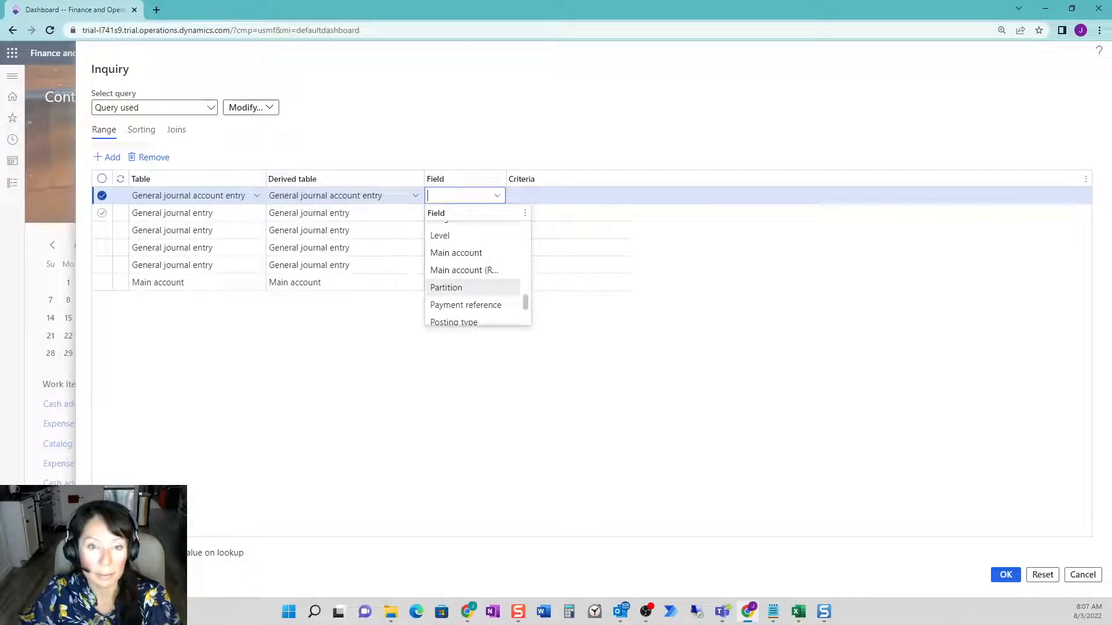
{"action": "scroll", "coordinate": [463, 284], "scroll_direction": "down", "scroll_amount": 2}
{"action": "left_click", "coordinate": [454, 249]}
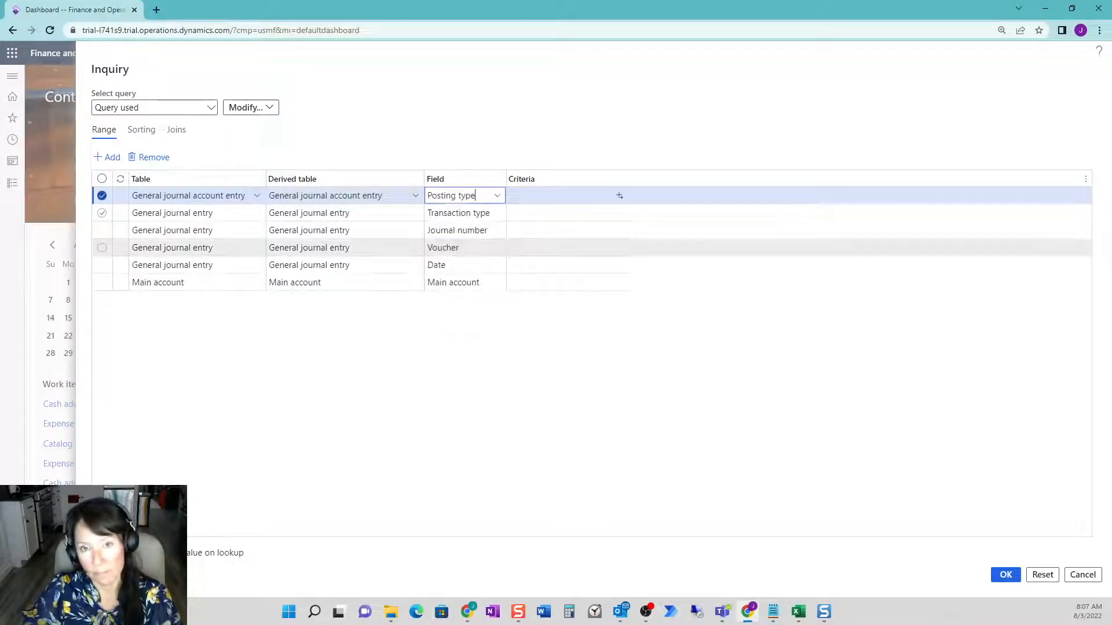
Look through the available criteria values for the Posting type range without choosing any
{"action": "left_click", "coordinate": [619, 196]}
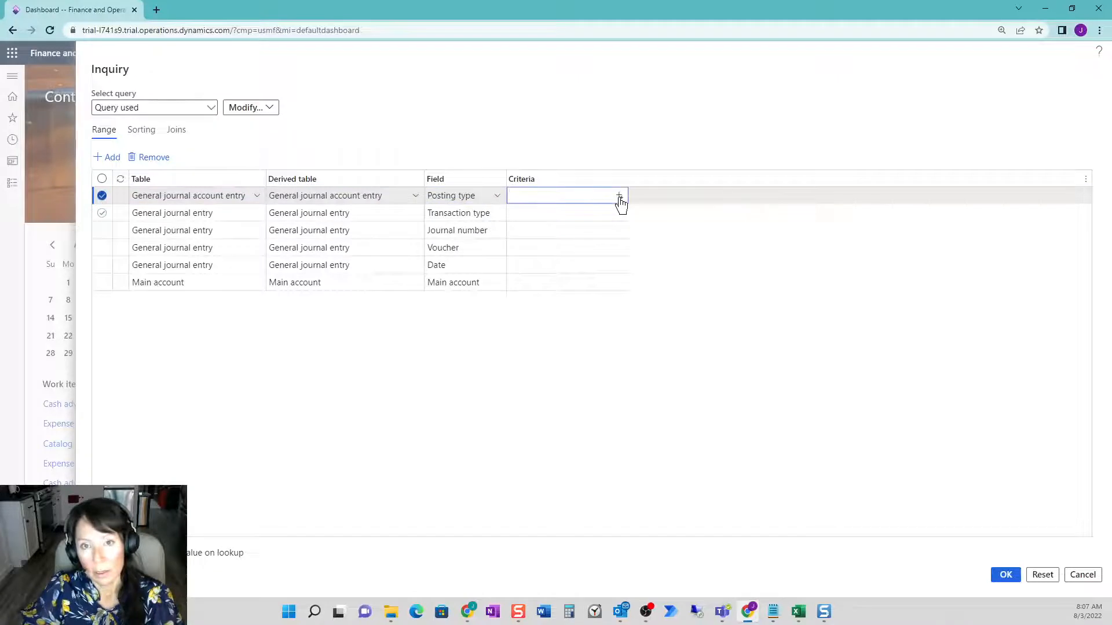
{"action": "left_click", "coordinate": [618, 197]}
{"action": "scroll", "coordinate": [570, 299], "scroll_direction": "down", "scroll_amount": 1}
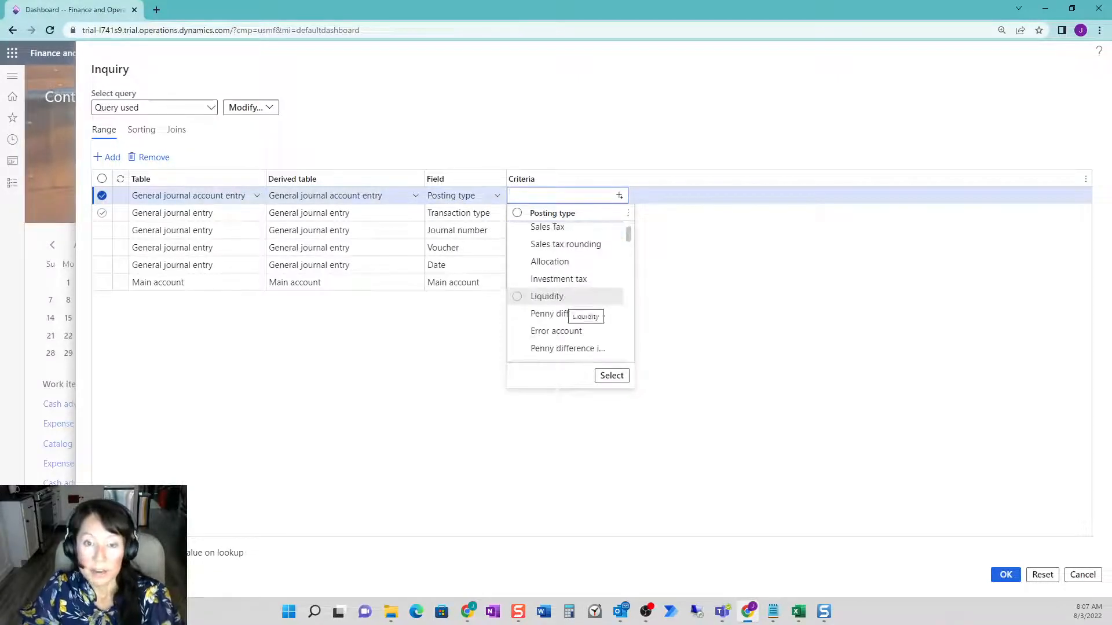
{"action": "scroll", "coordinate": [570, 306], "scroll_direction": "down", "scroll_amount": 4}
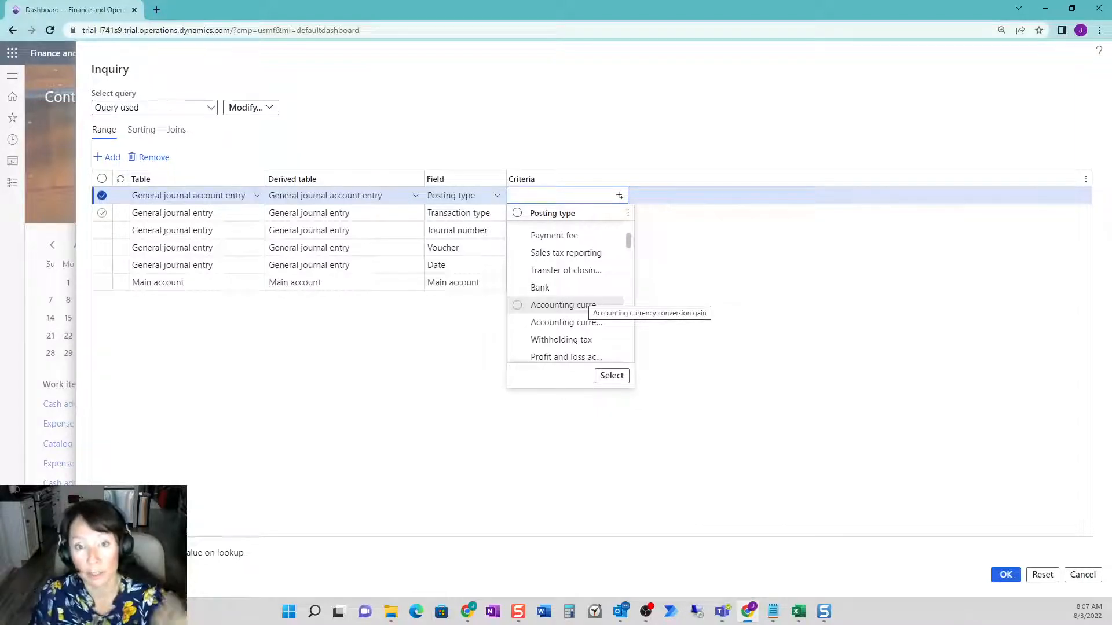
{"action": "scroll", "coordinate": [585, 305], "scroll_direction": "down", "scroll_amount": 6}
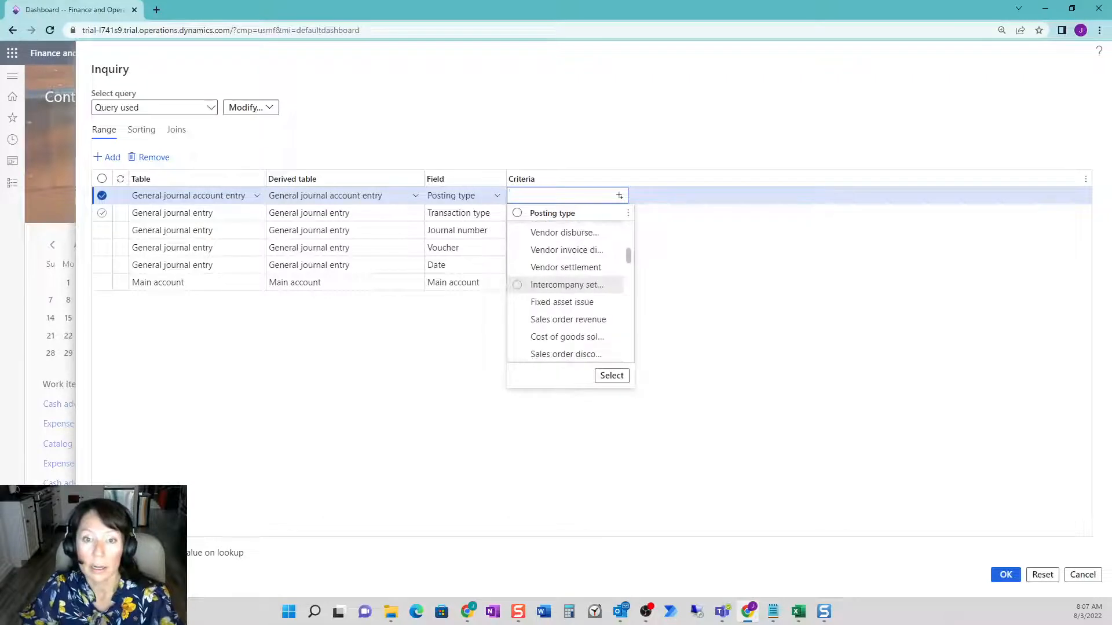
{"action": "scroll", "coordinate": [570, 287], "scroll_direction": "down", "scroll_amount": 5}
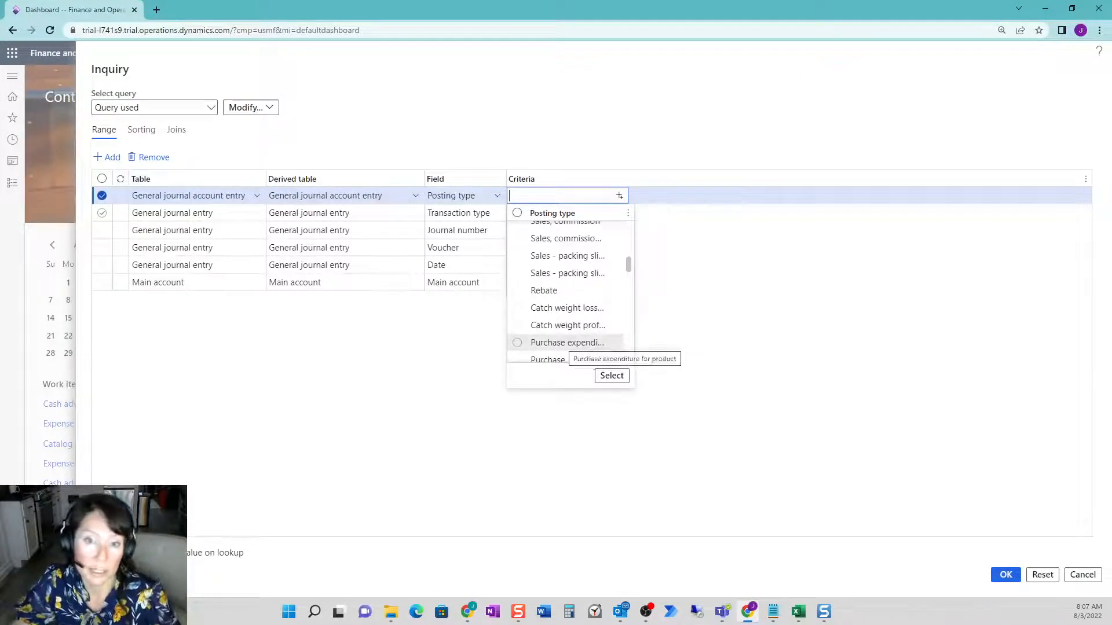
{"action": "left_click", "coordinate": [350, 382]}
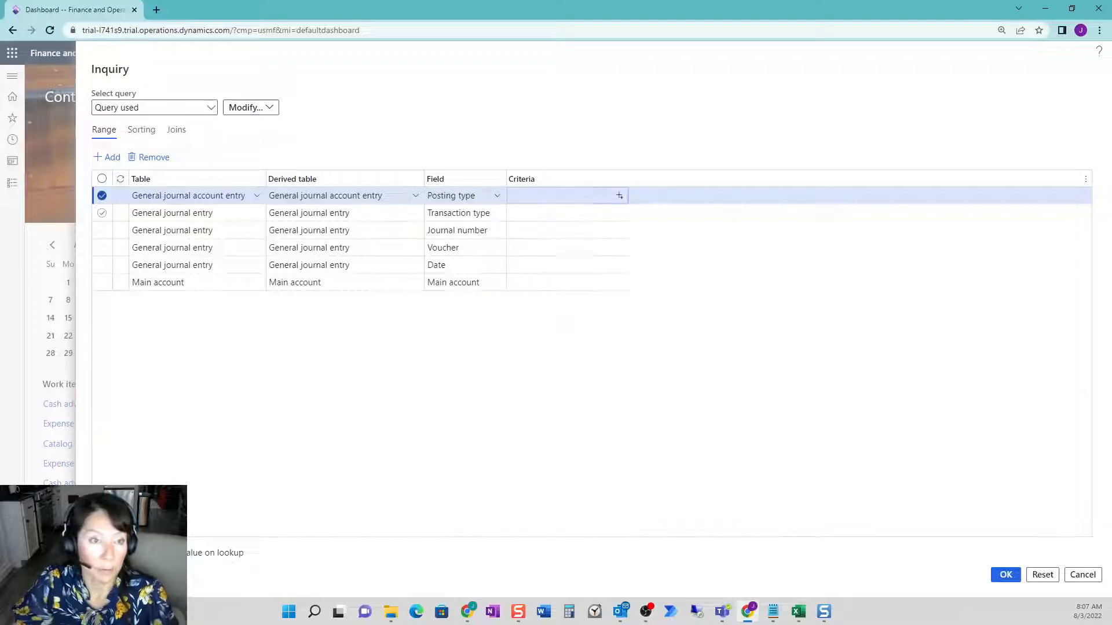
Add a range row using the Dimension code combination table with the CostCenter field
{"action": "left_click", "coordinate": [107, 162]}
{"action": "left_click", "coordinate": [257, 196]}
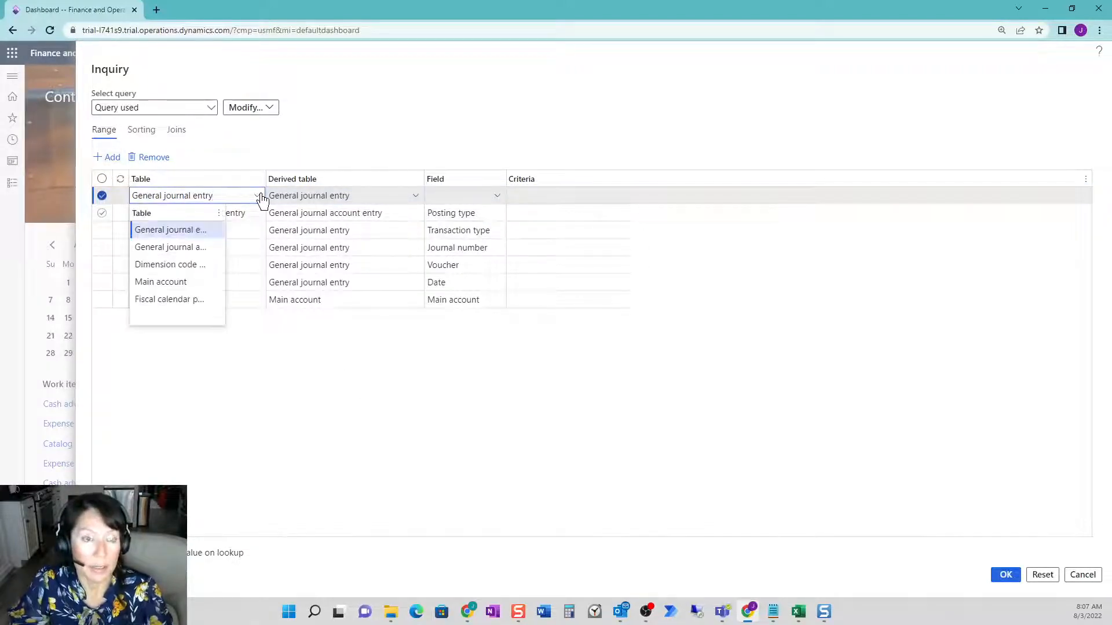
{"action": "left_click", "coordinate": [214, 264]}
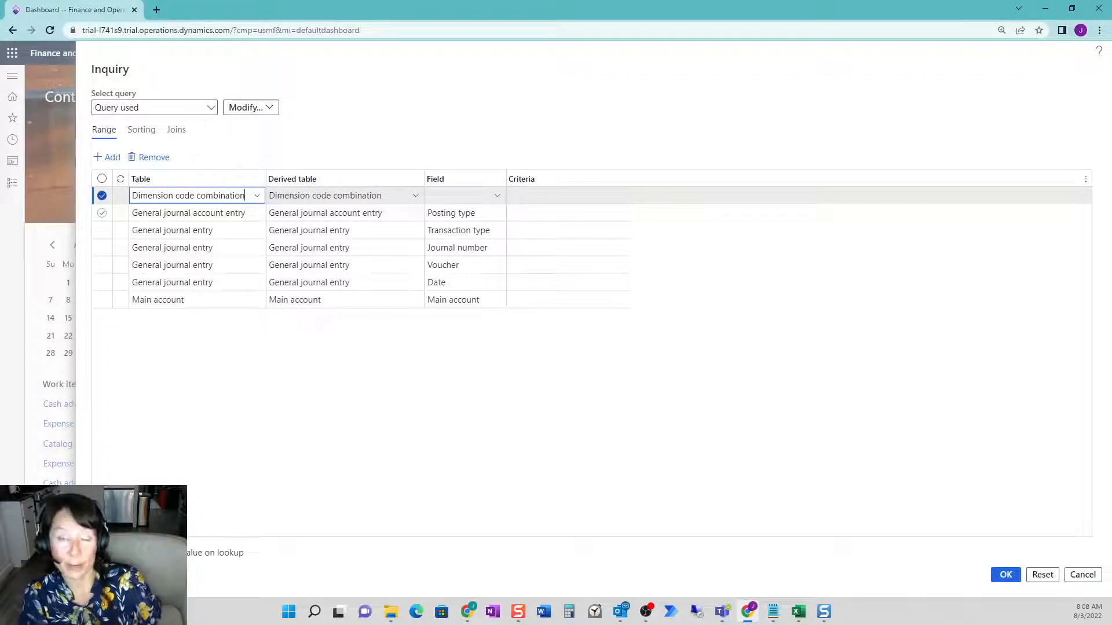
{"action": "left_click", "coordinate": [496, 196]}
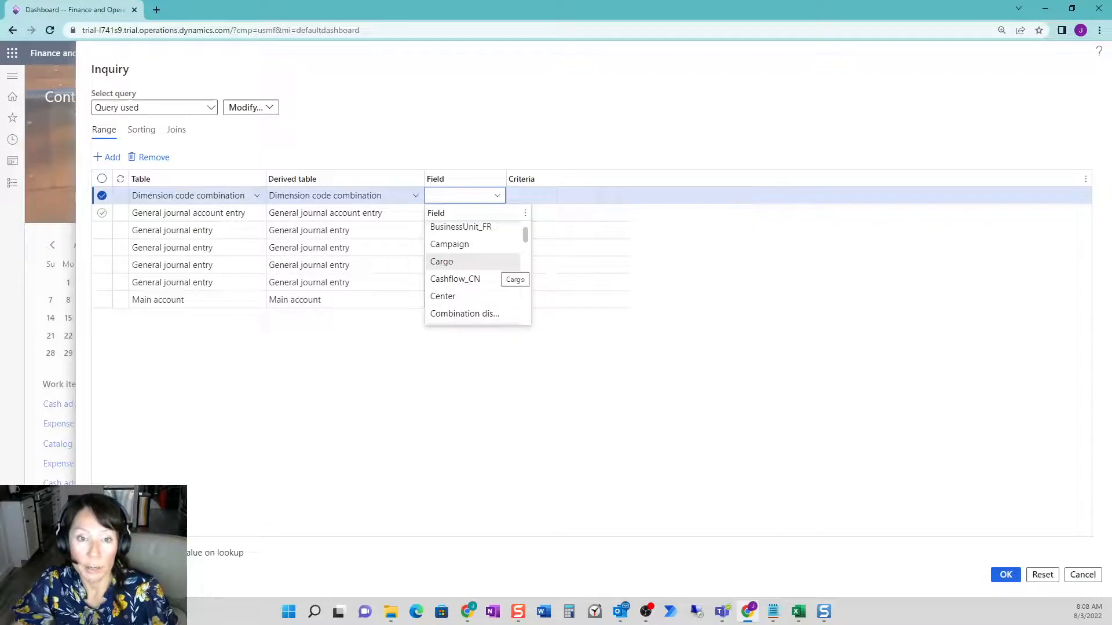
{"action": "scroll", "coordinate": [474, 269], "scroll_direction": "down", "scroll_amount": 2}
{"action": "scroll", "coordinate": [475, 269], "scroll_direction": "down", "scroll_amount": 2}
{"action": "scroll", "coordinate": [475, 269], "scroll_direction": "up", "scroll_amount": 2}
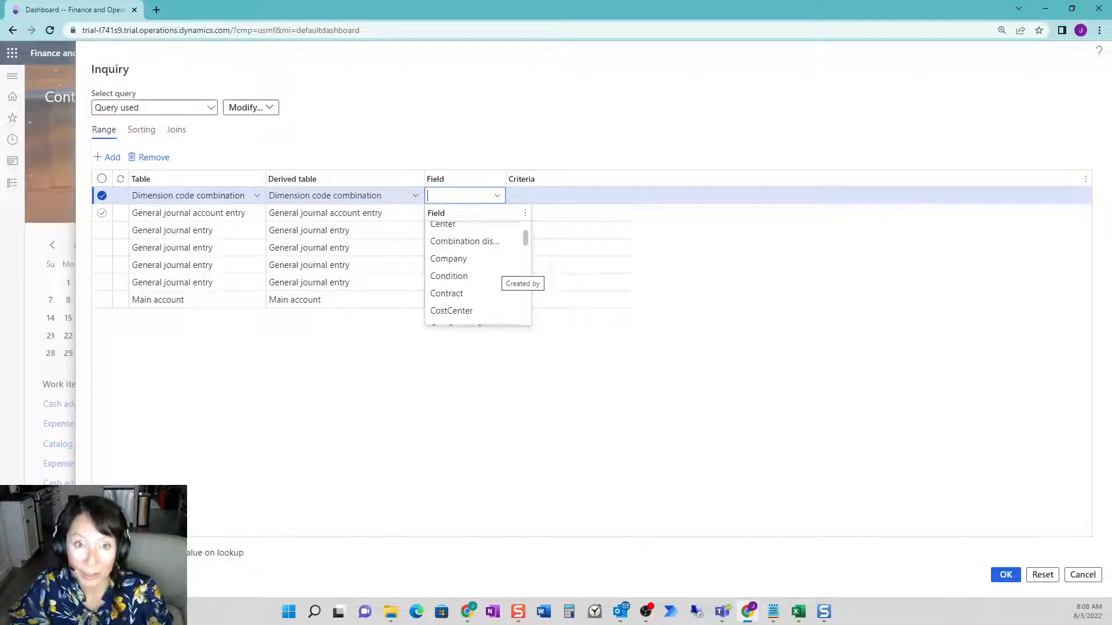
{"action": "left_click", "coordinate": [489, 311]}
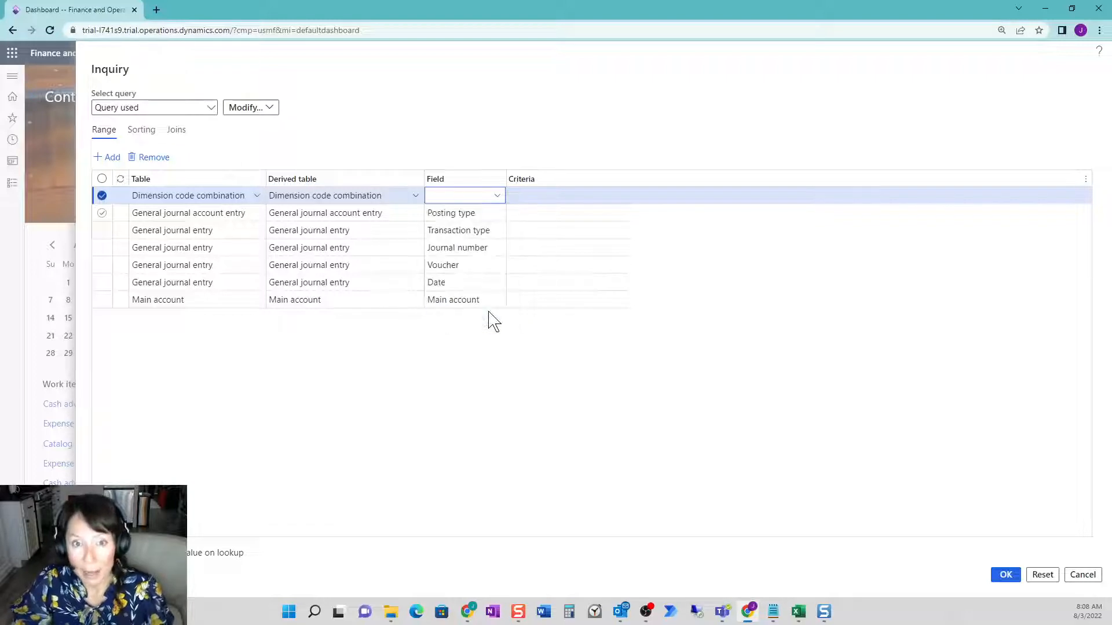
{"action": "key", "text": "Tab"}
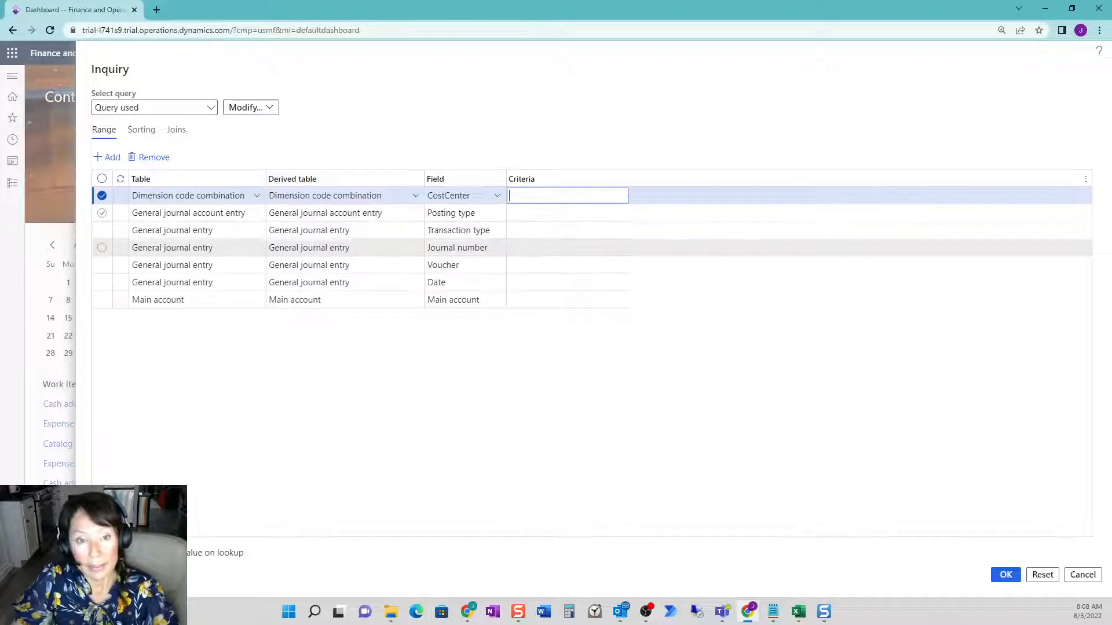
{"action": "left_click", "coordinate": [565, 300]}
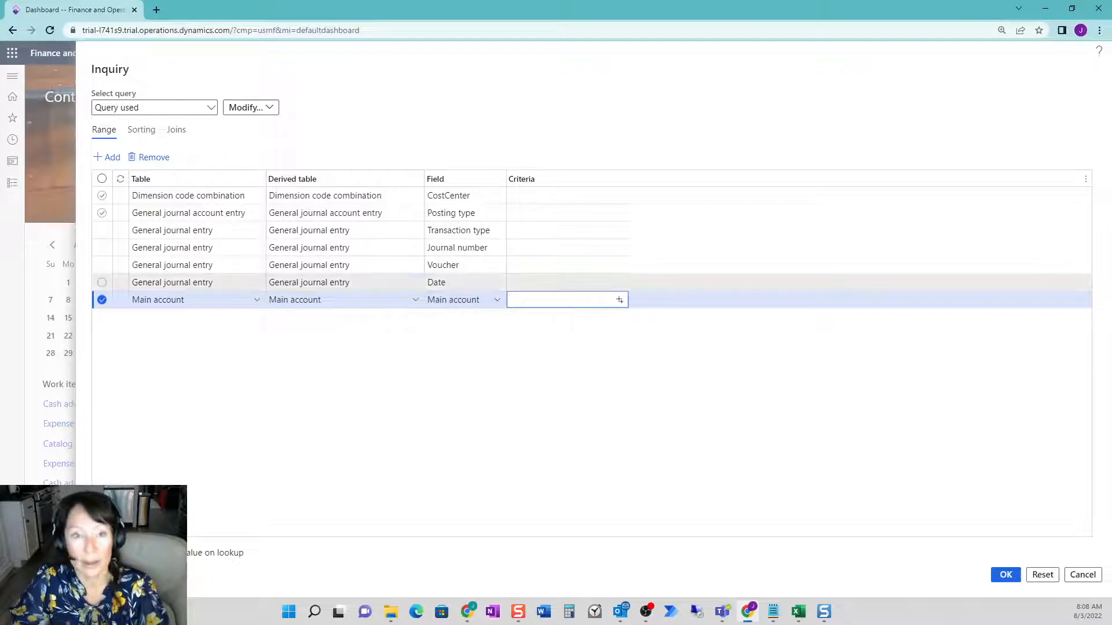
{"action": "left_click", "coordinate": [198, 195]}
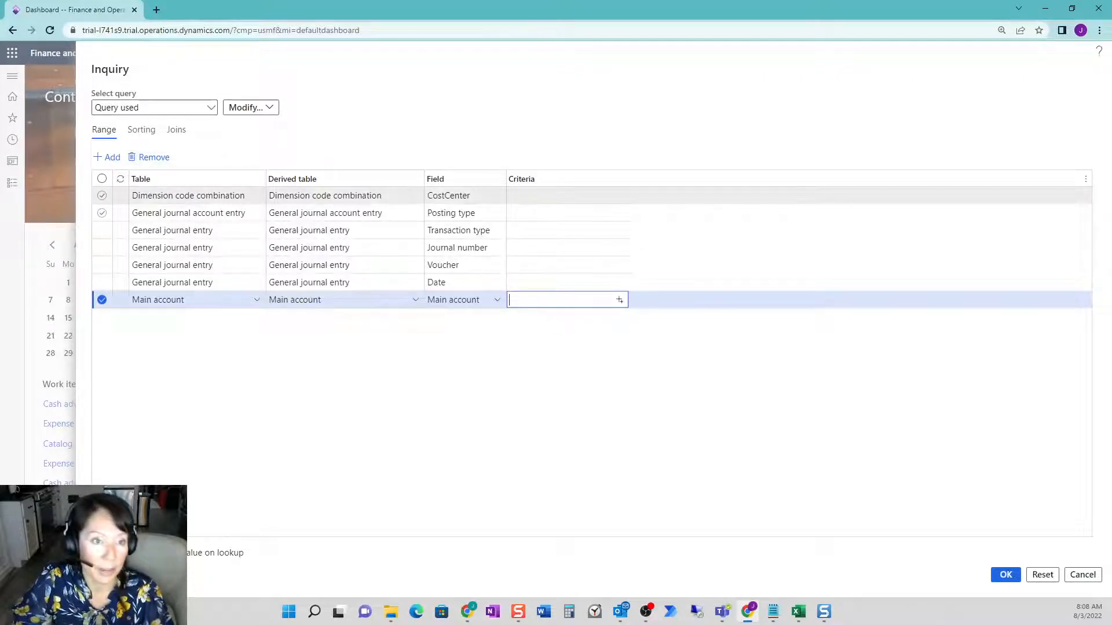
Add a range row using the Dimension code combination table with the BusinessUnit field
{"action": "left_click", "coordinate": [108, 157]}
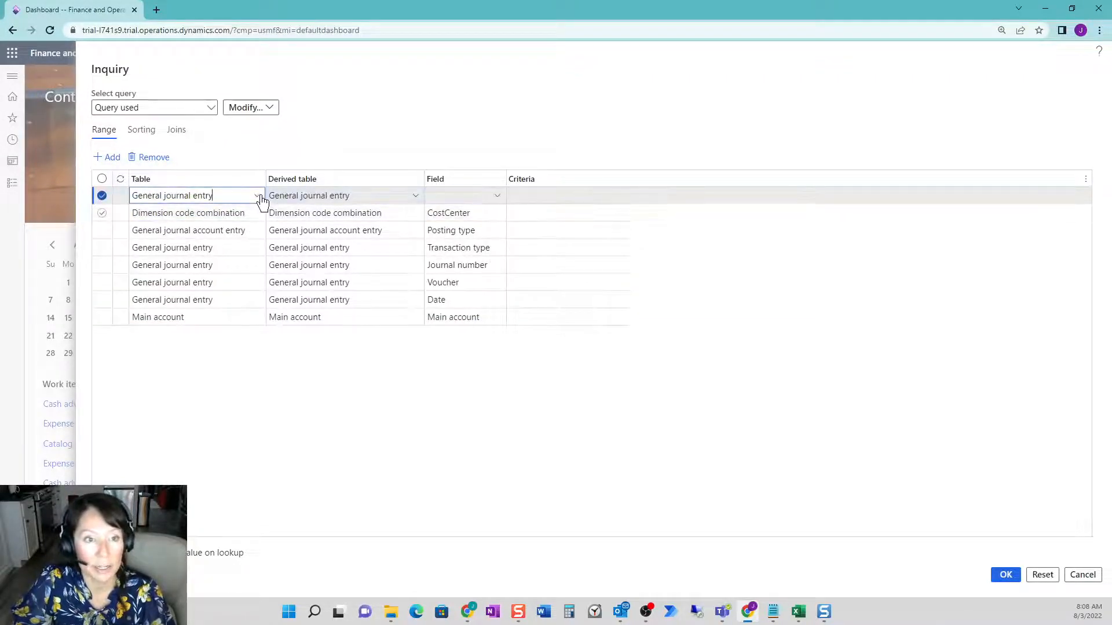
{"action": "left_click", "coordinate": [258, 197]}
{"action": "left_click", "coordinate": [200, 264]}
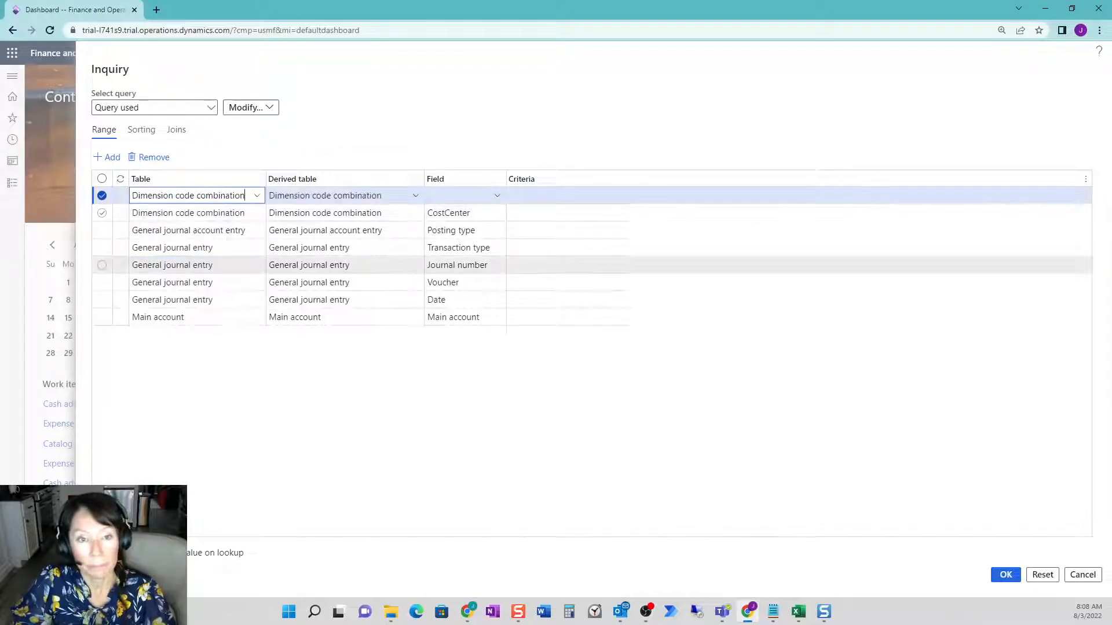
{"action": "left_click", "coordinate": [497, 195]}
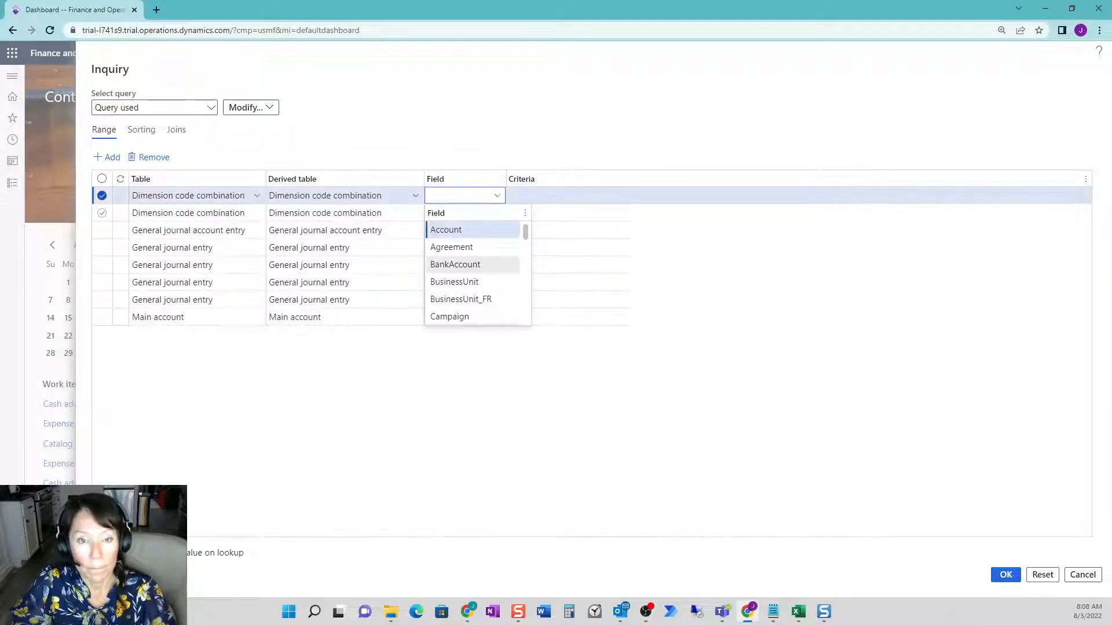
{"action": "scroll", "coordinate": [463, 265], "scroll_direction": "down", "scroll_amount": 1}
{"action": "scroll", "coordinate": [463, 264], "scroll_direction": "up", "scroll_amount": 1}
{"action": "left_click", "coordinate": [463, 282]}
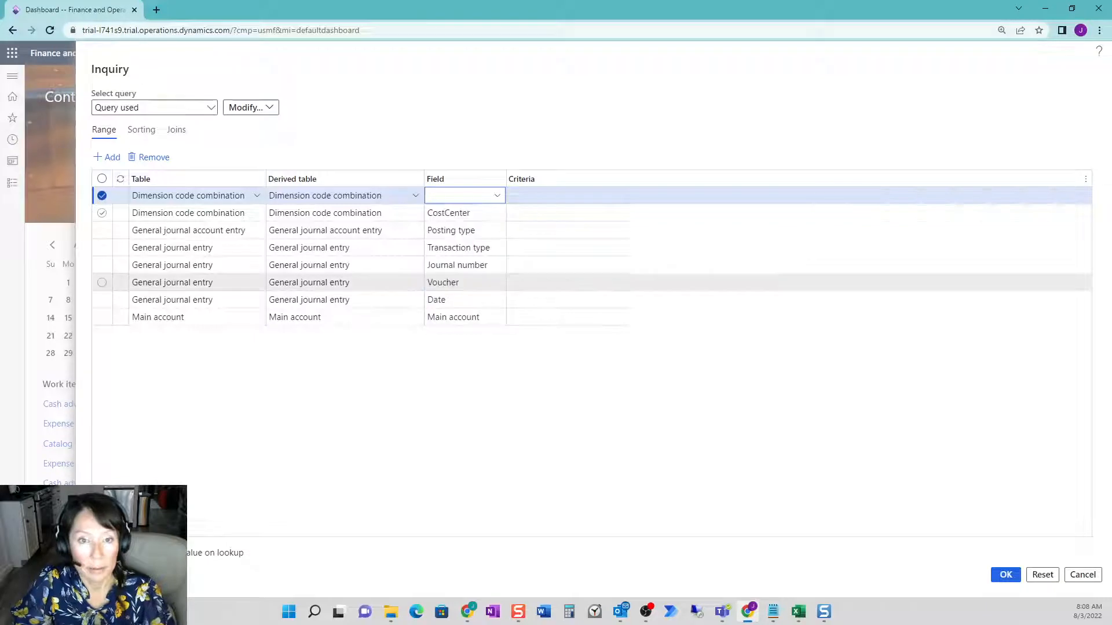
Add a range row using the Dimension code combination table with the Project field
{"action": "left_click", "coordinate": [107, 158]}
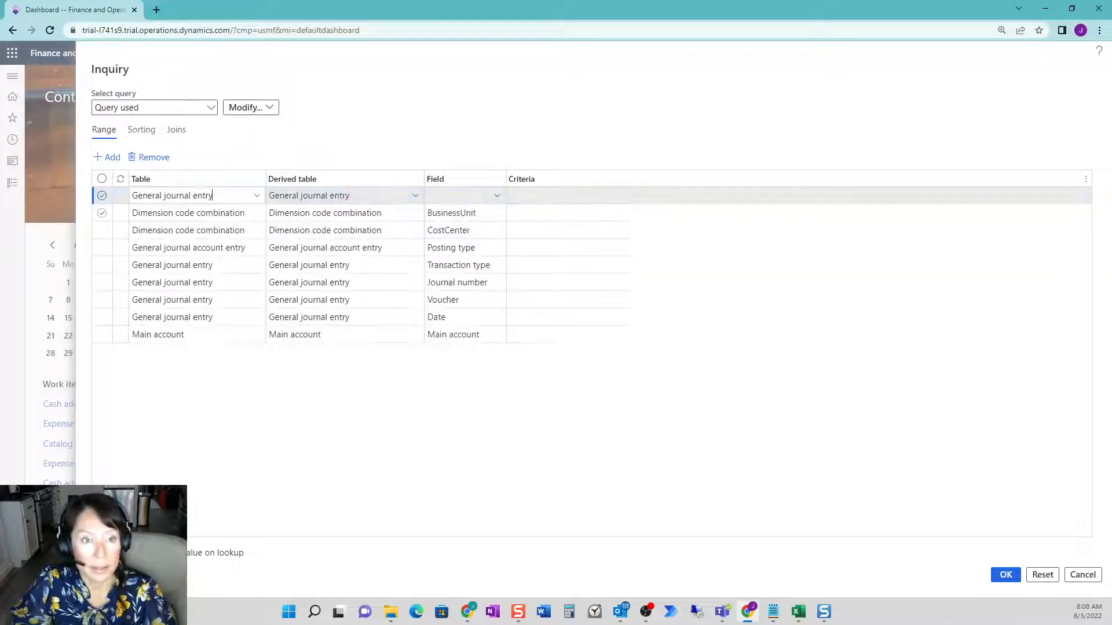
{"action": "left_click", "coordinate": [257, 197]}
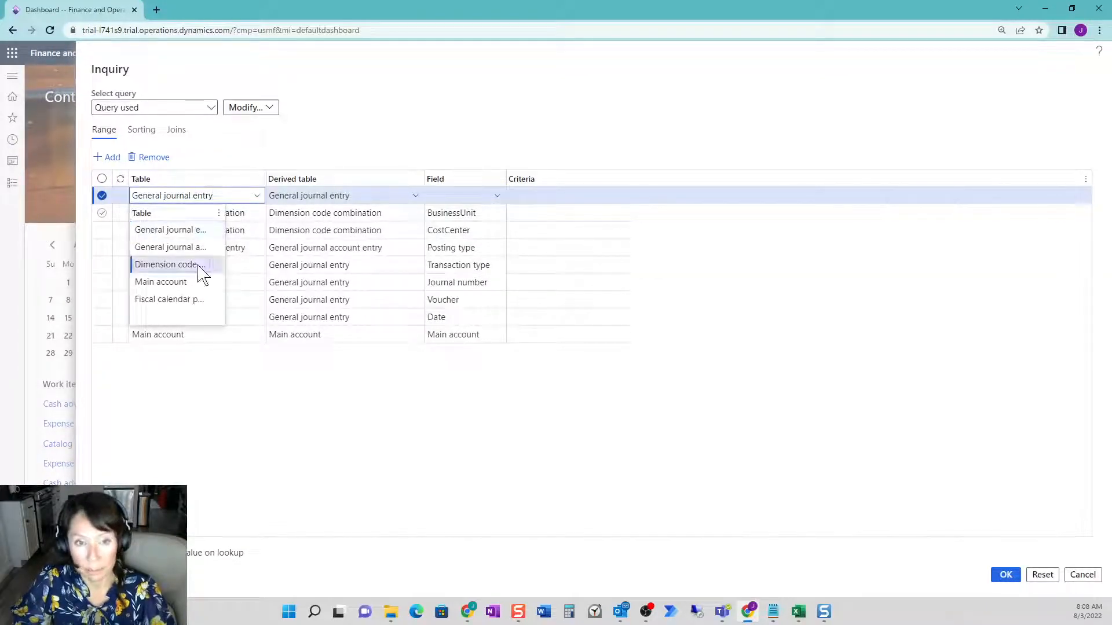
{"action": "left_click", "coordinate": [168, 265]}
{"action": "left_click", "coordinate": [498, 201]}
{"action": "left_click", "coordinate": [497, 197]}
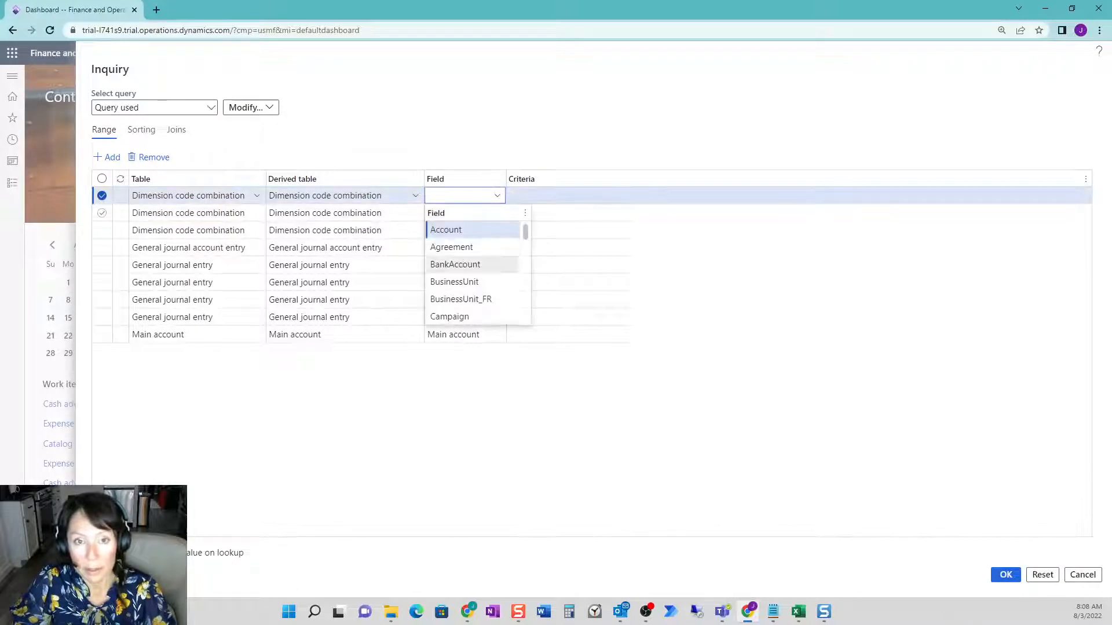
{"action": "scroll", "coordinate": [475, 272], "scroll_direction": "down", "scroll_amount": 10}
{"action": "scroll", "coordinate": [492, 295], "scroll_direction": "down", "scroll_amount": 3}
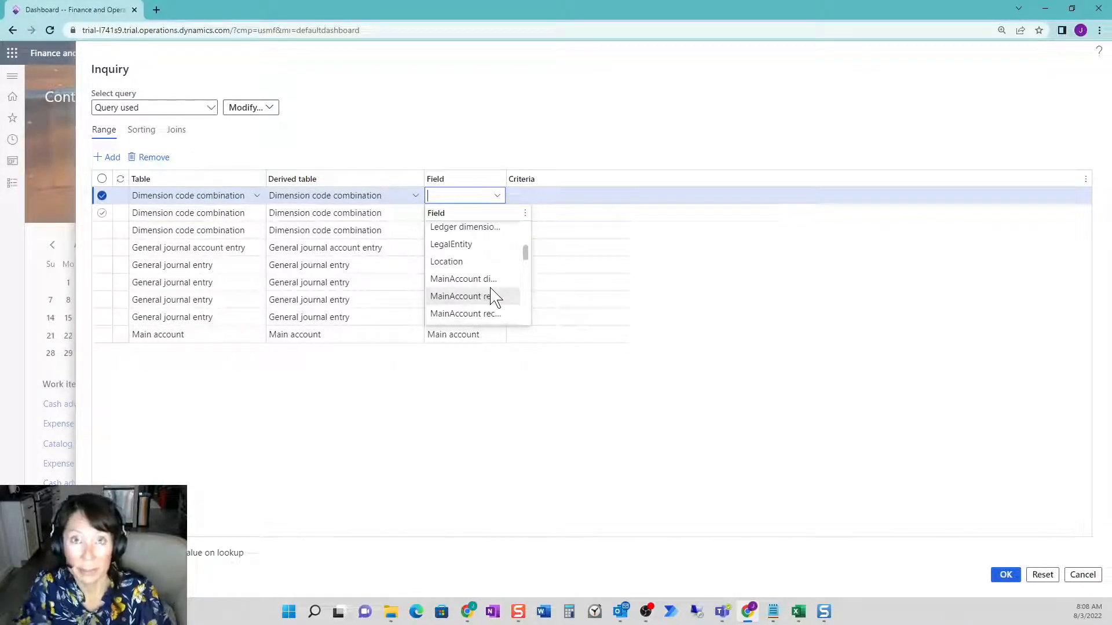
{"action": "scroll", "coordinate": [491, 297], "scroll_direction": "down", "scroll_amount": 3}
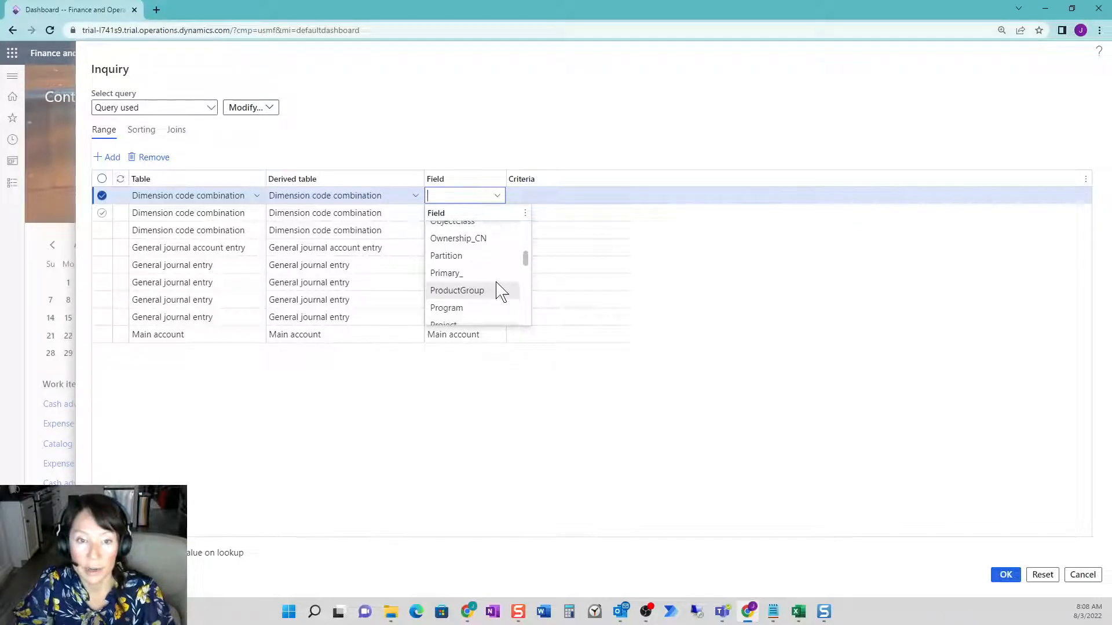
{"action": "scroll", "coordinate": [463, 278], "scroll_direction": "down", "scroll_amount": 2}
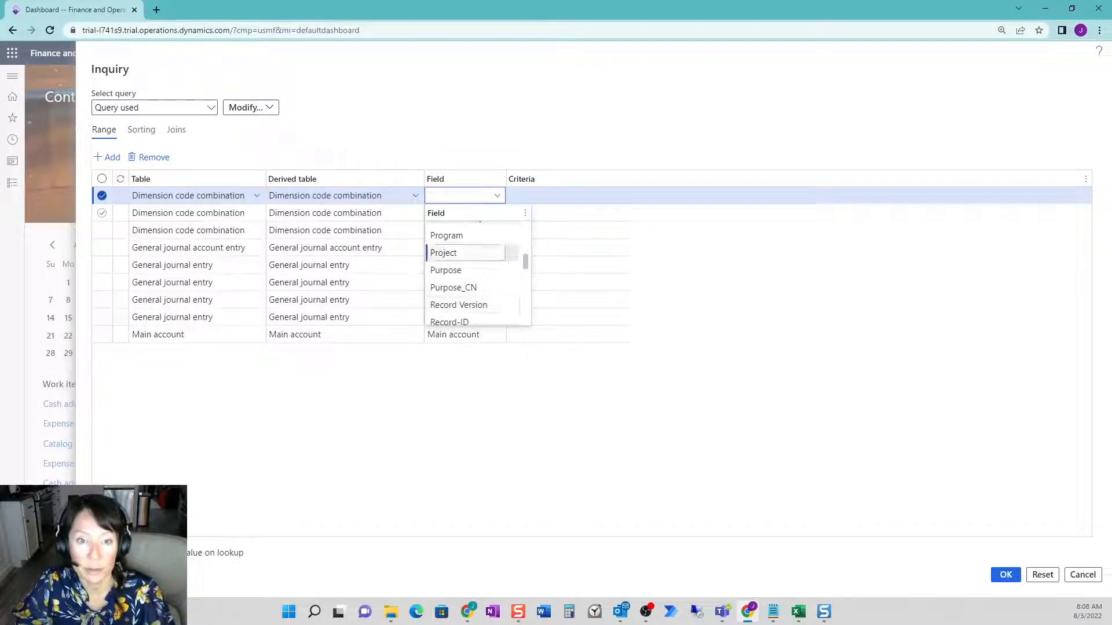
{"action": "left_click", "coordinate": [449, 251]}
Leave the criteria of the added ranges blank and run the voucher transactions inquiry
{"action": "left_click", "coordinate": [545, 196]}
{"action": "left_click", "coordinate": [544, 213]}
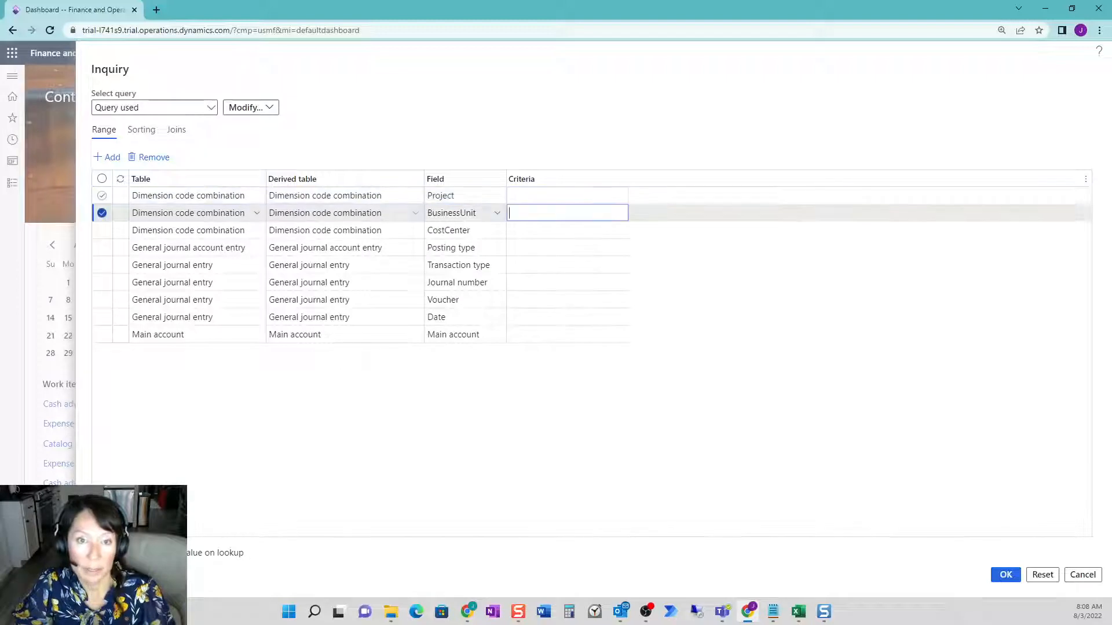
{"action": "left_click", "coordinate": [544, 230]}
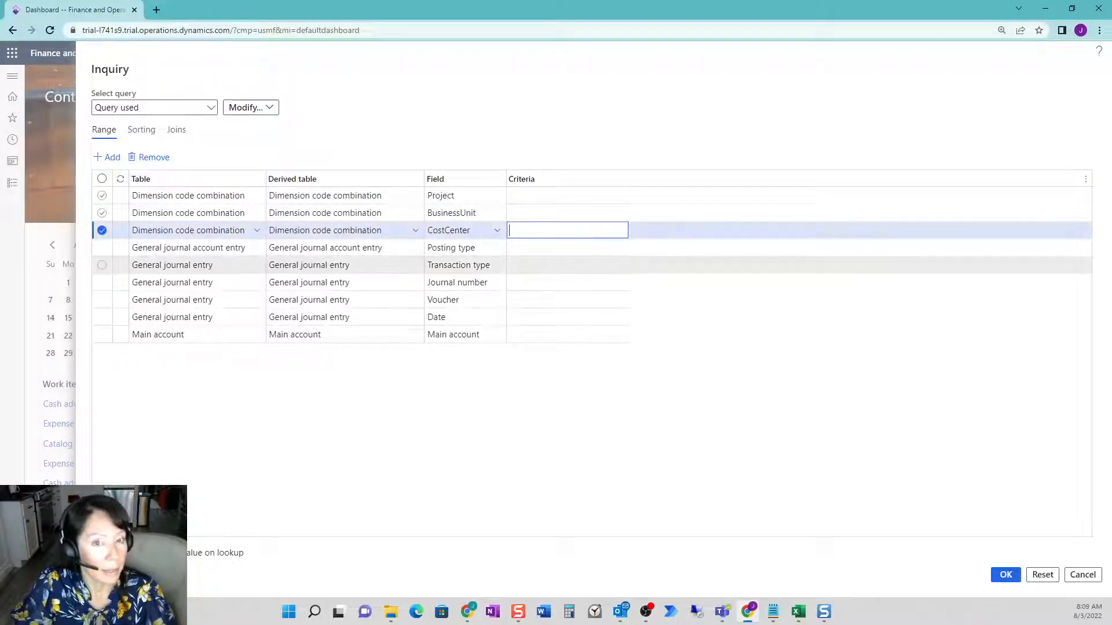
{"action": "left_click", "coordinate": [503, 266]}
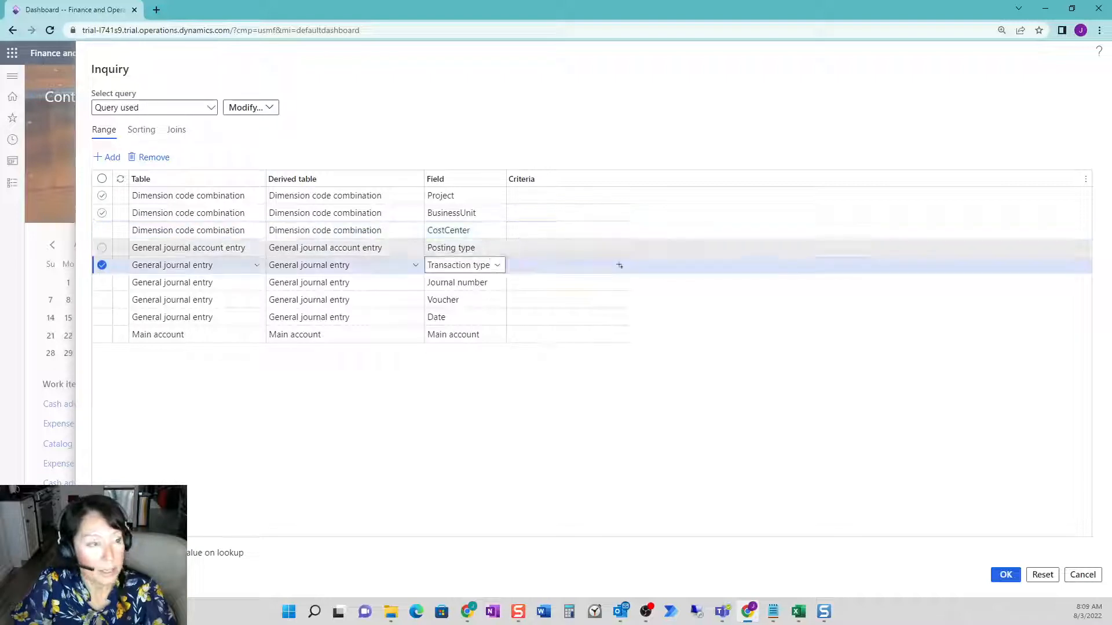
{"action": "left_click", "coordinate": [620, 248]}
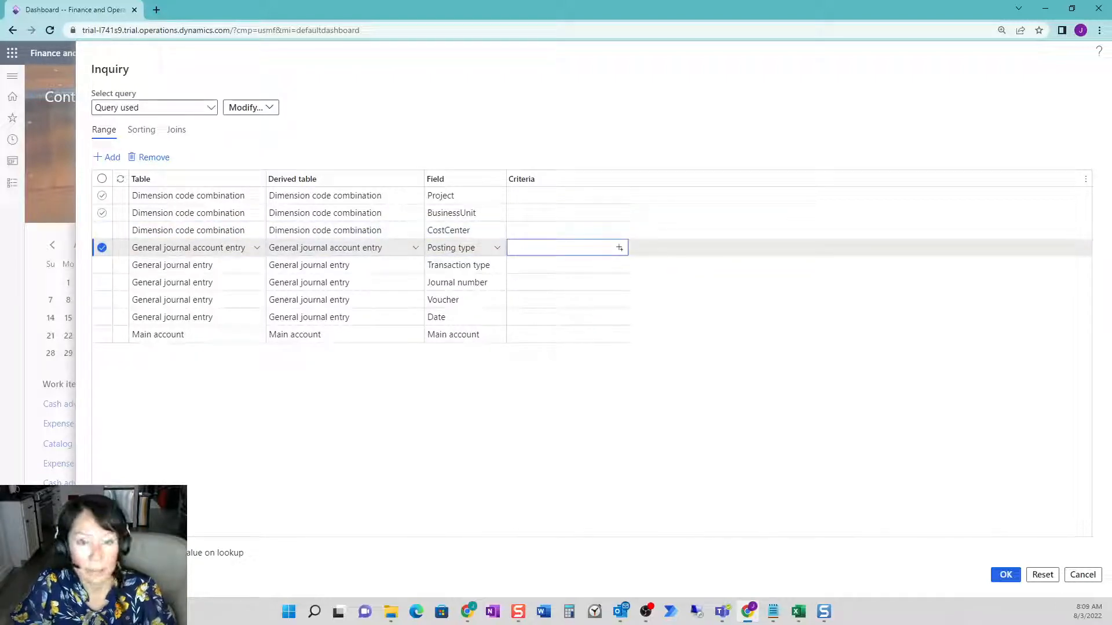
{"action": "left_click", "coordinate": [600, 481]}
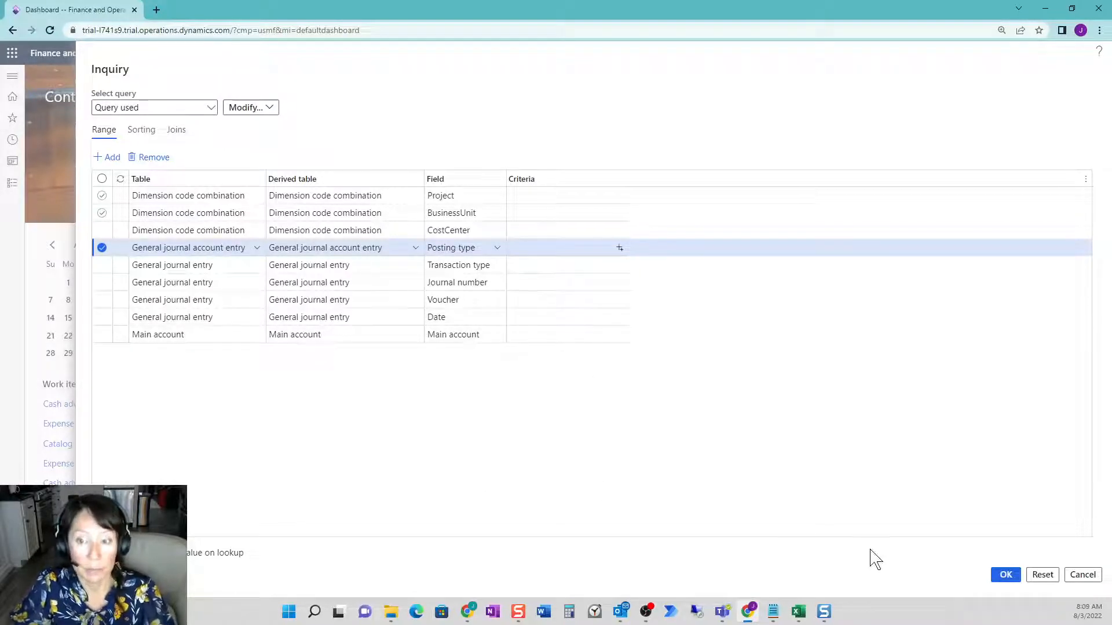
{"action": "left_click", "coordinate": [1003, 576]}
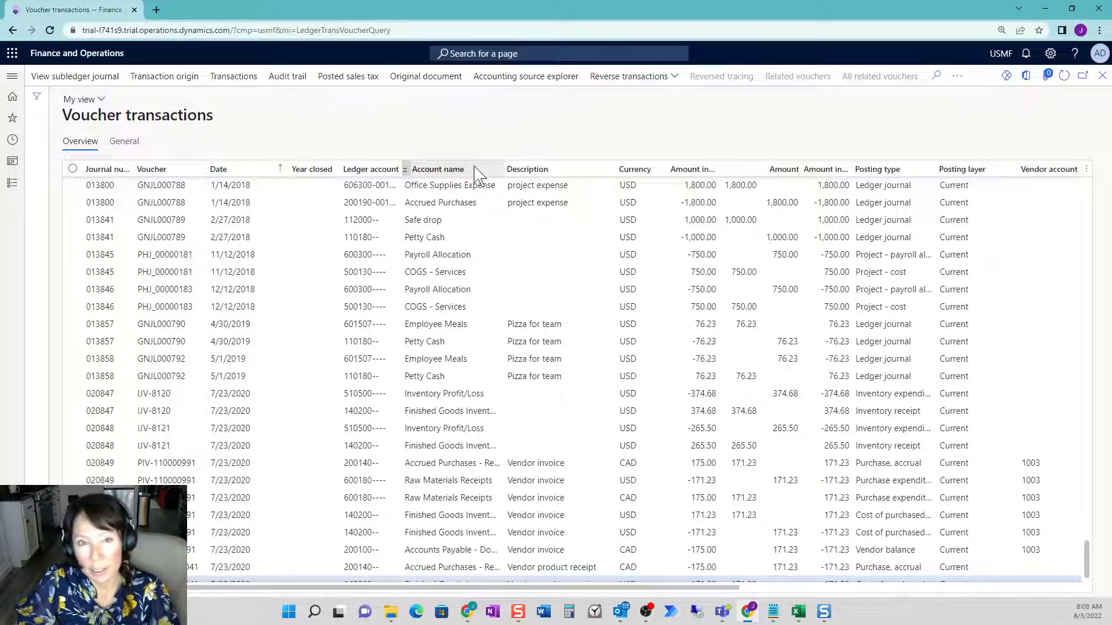
Hide the Created ID column in the voucher transactions grid
{"action": "left_click_drag", "start_coordinate": [688, 588], "coordinate": [1036, 624]}
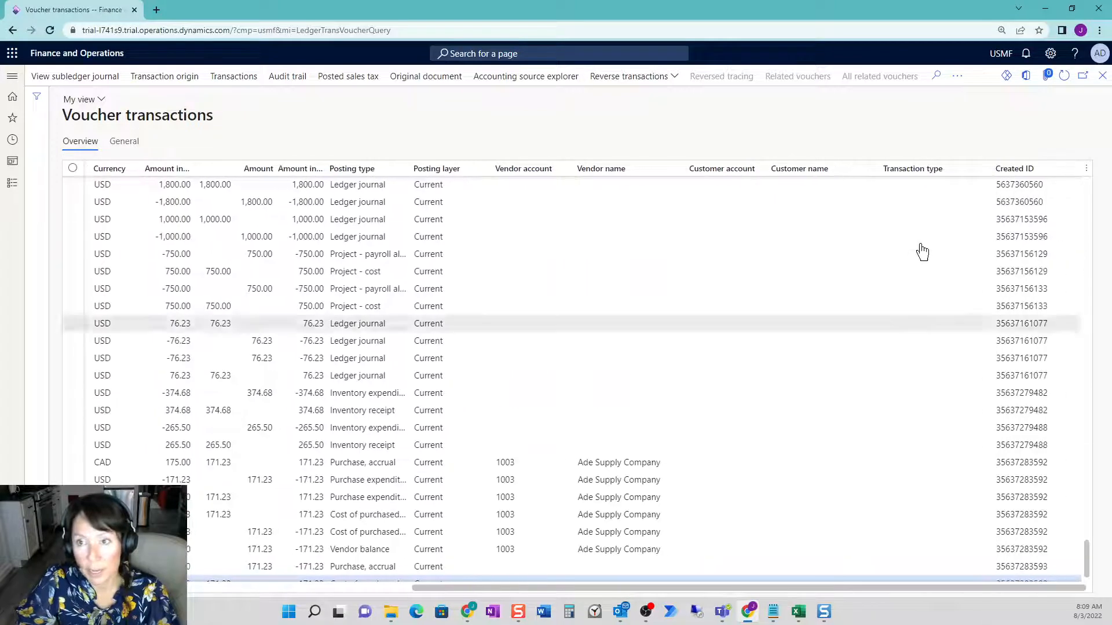
{"action": "right_click", "coordinate": [917, 174]}
{"action": "mouse_move", "coordinate": [926, 177]}
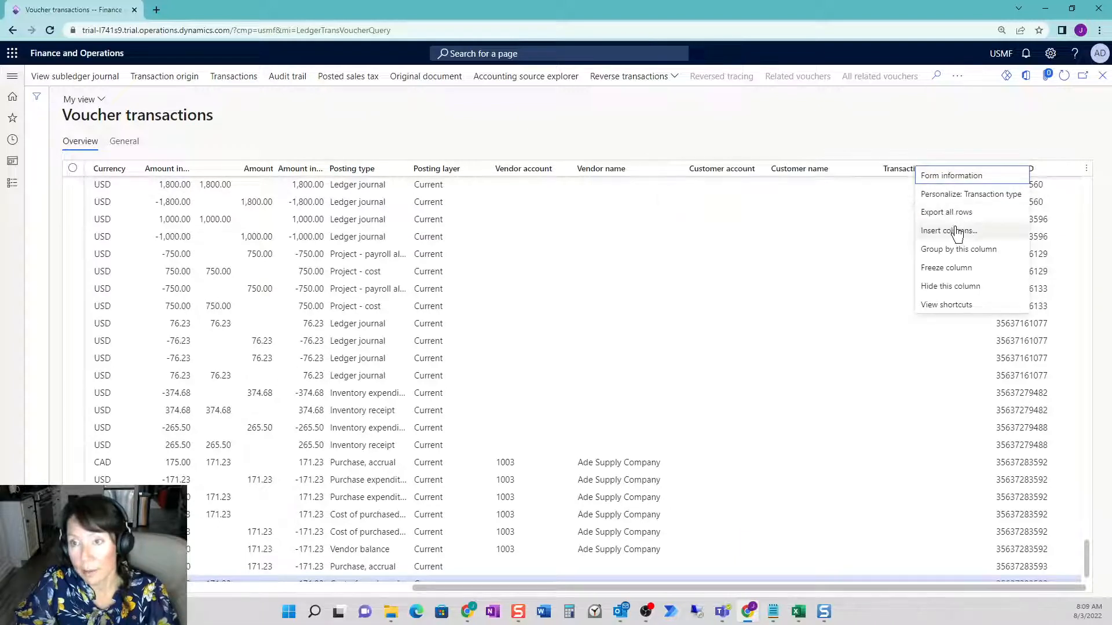
{"action": "left_click", "coordinate": [1039, 178]}
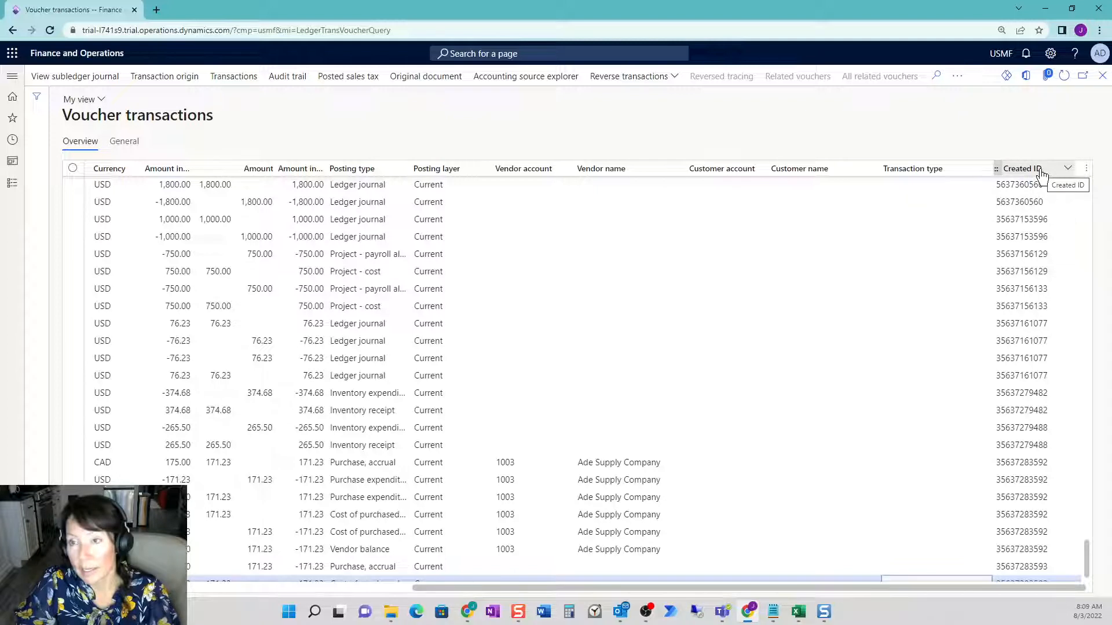
{"action": "right_click", "coordinate": [1041, 175]}
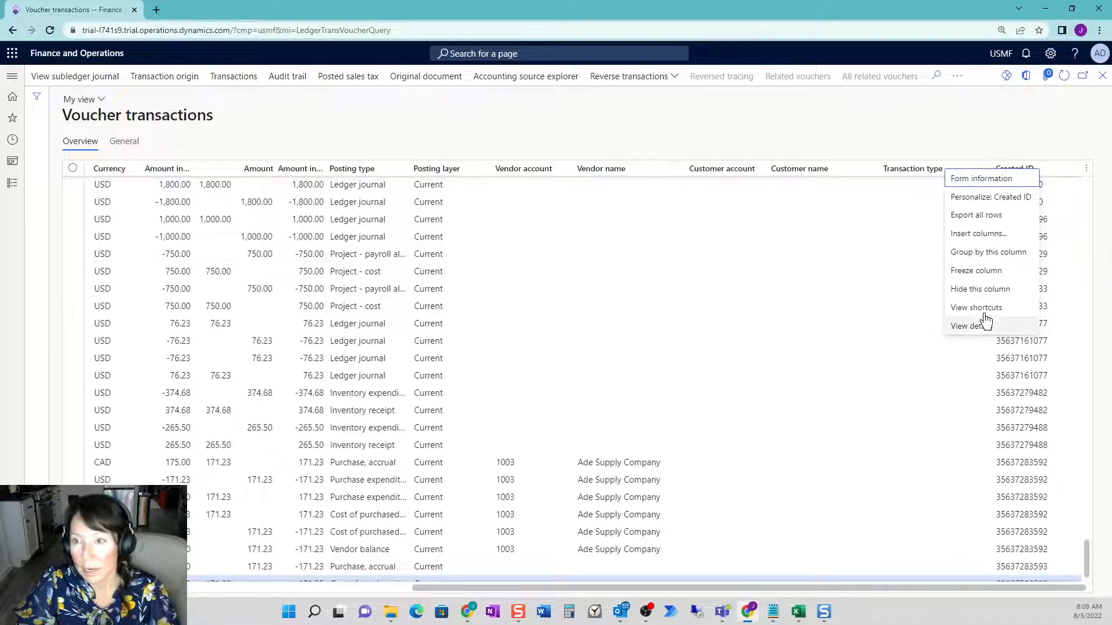
{"action": "left_click", "coordinate": [987, 292]}
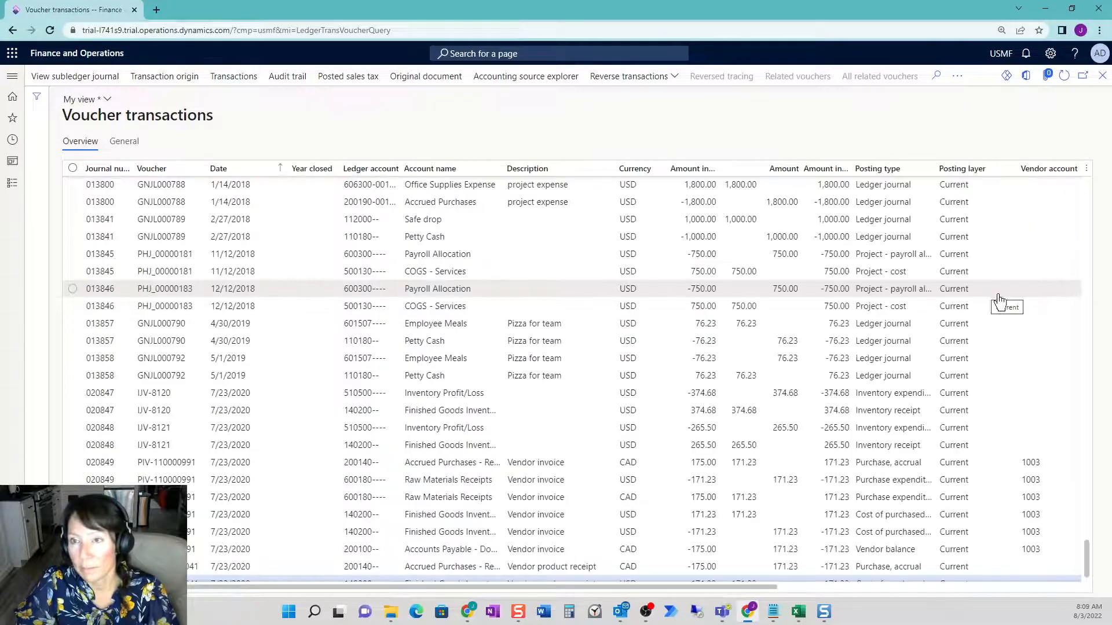
Insert the Created by field from the General journal entry table as a column in the voucher transactions grid
{"action": "right_click", "coordinate": [901, 173]}
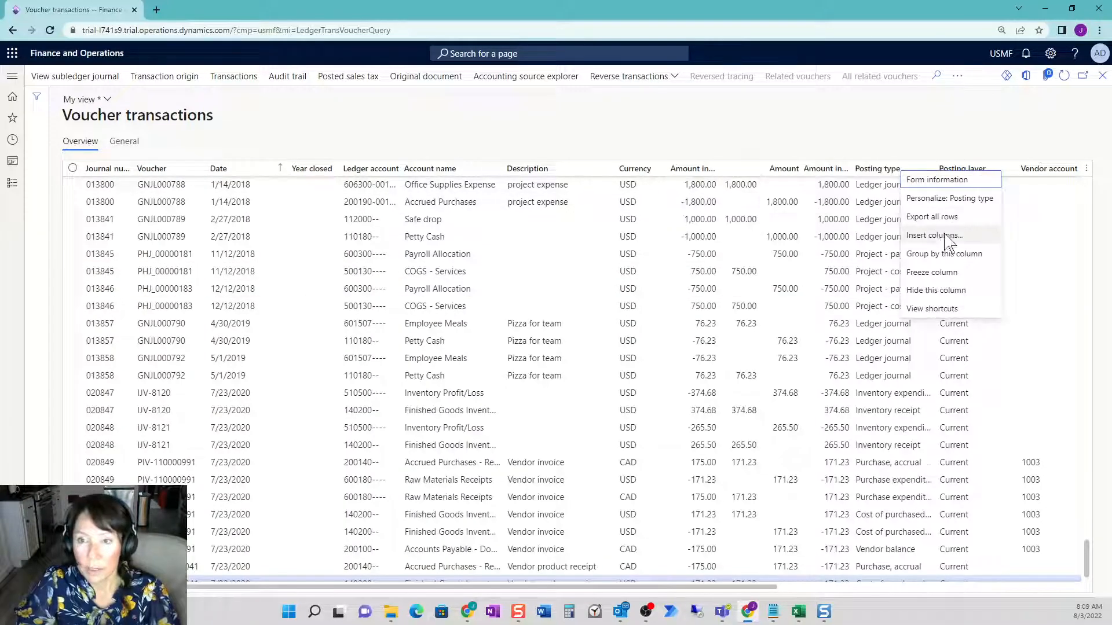
{"action": "left_click", "coordinate": [947, 235]}
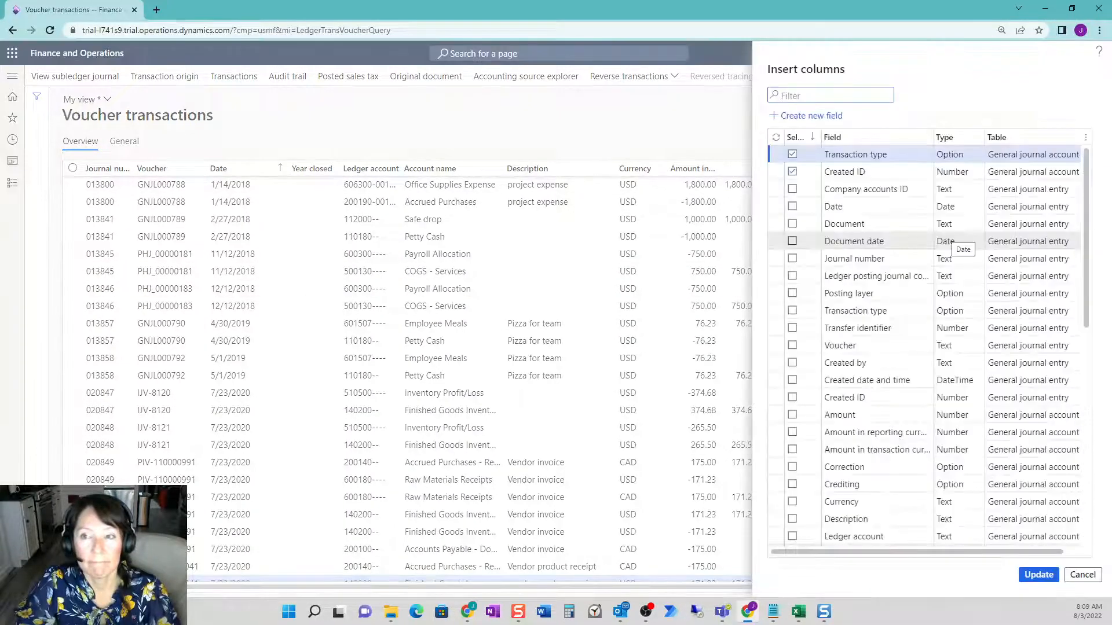
{"action": "left_click", "coordinate": [908, 140]}
{"action": "left_click", "coordinate": [955, 99]}
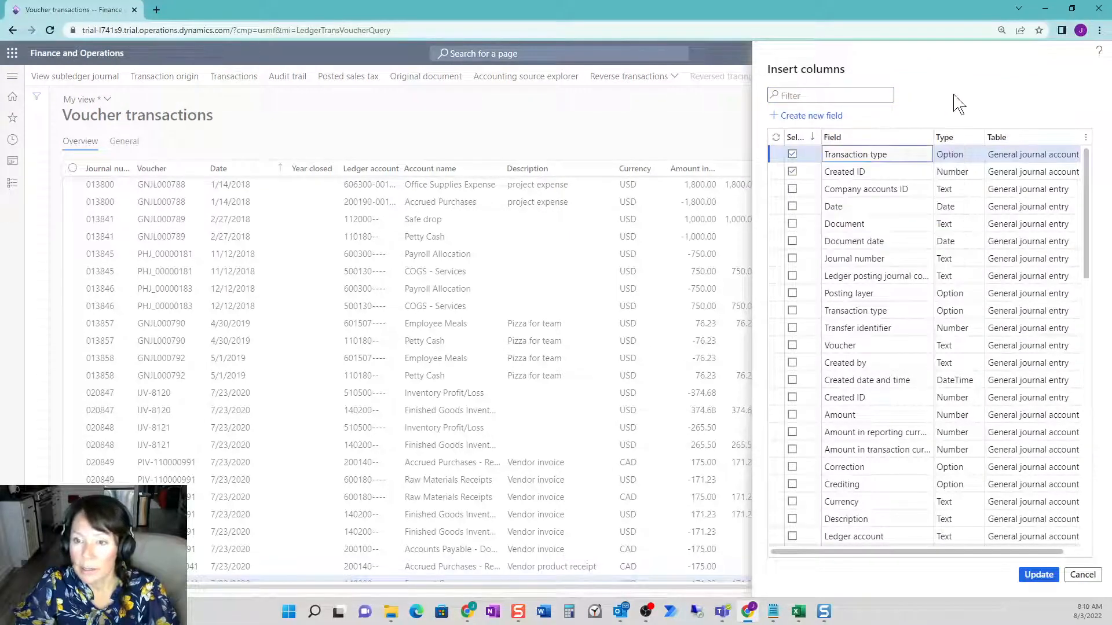
{"action": "left_click", "coordinate": [792, 363]}
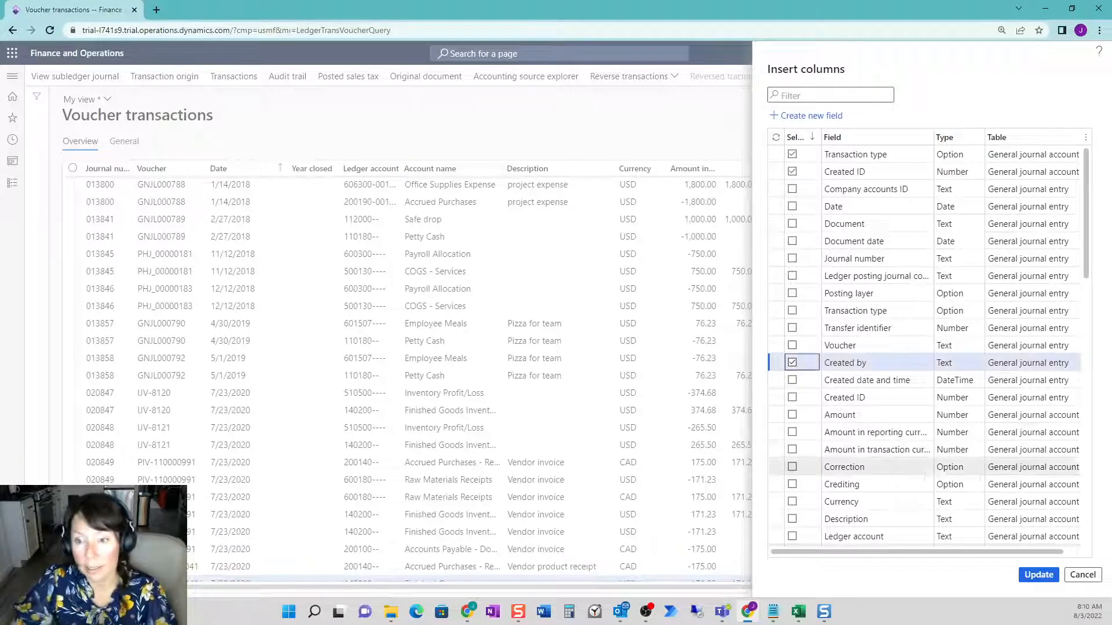
{"action": "left_click", "coordinate": [1038, 575]}
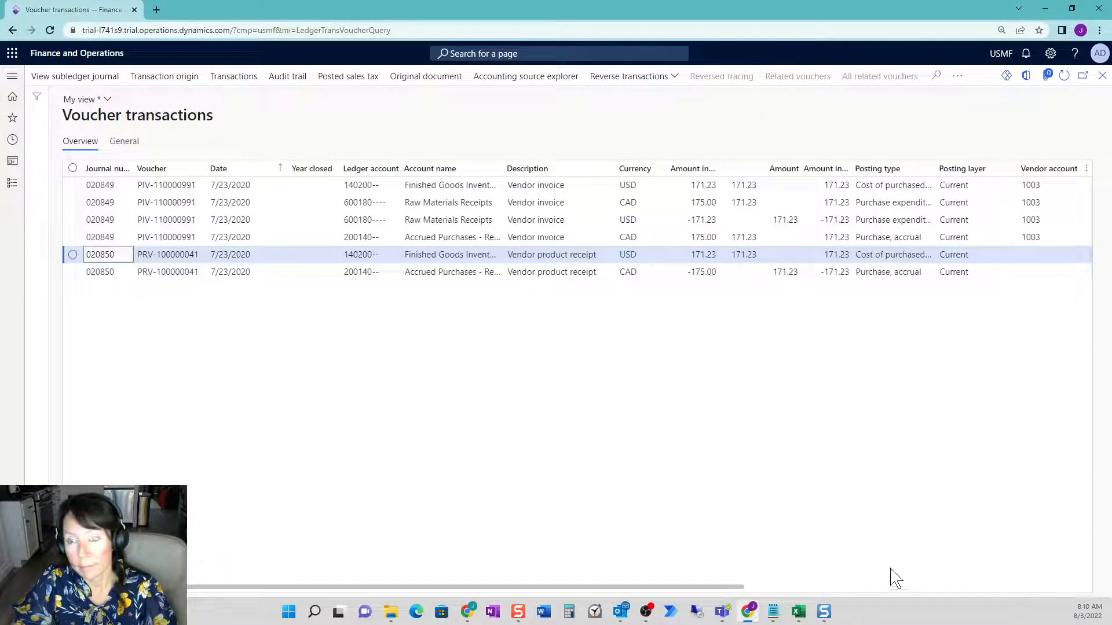
{"action": "left_click_drag", "start_coordinate": [735, 587], "coordinate": [968, 595]}
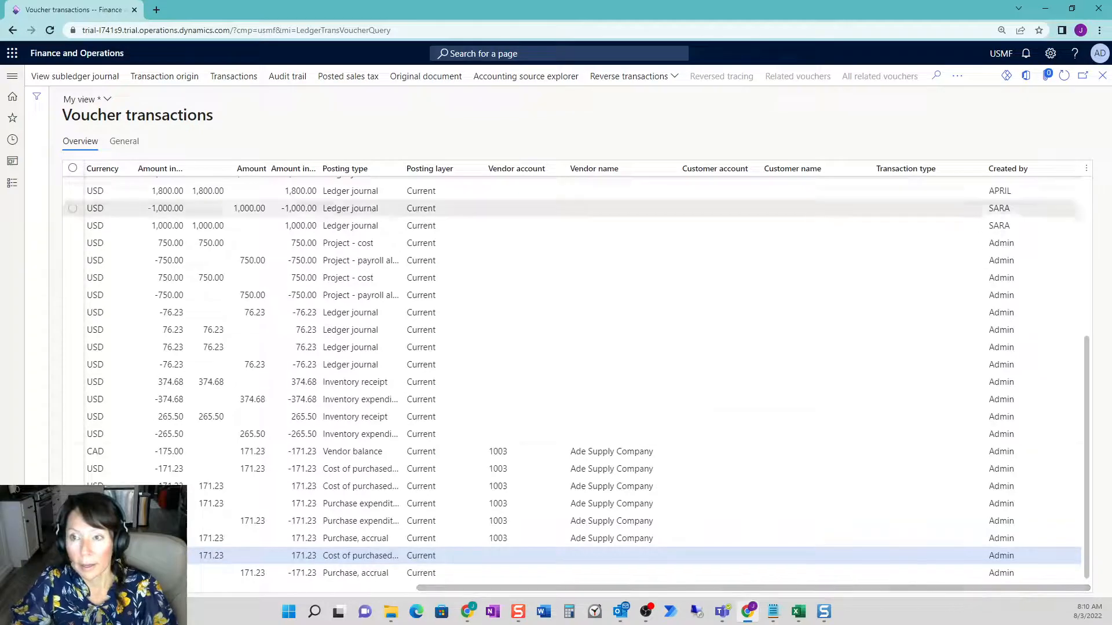
{"action": "scroll", "coordinate": [578, 243], "scroll_direction": "left", "scroll_amount": 9}
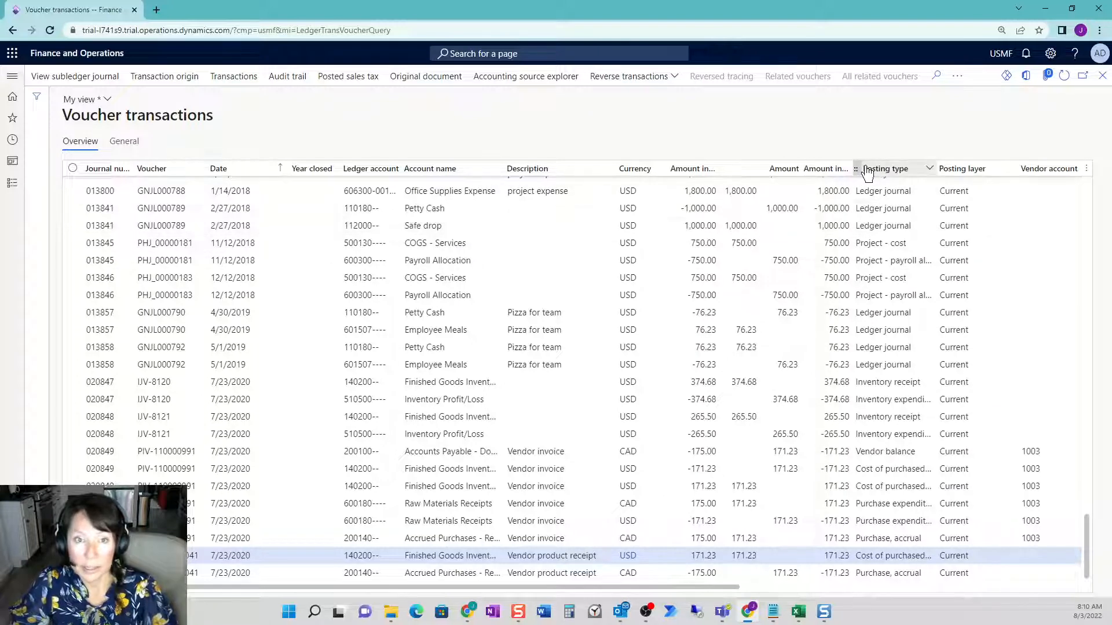
{"action": "left_click", "coordinate": [108, 101]}
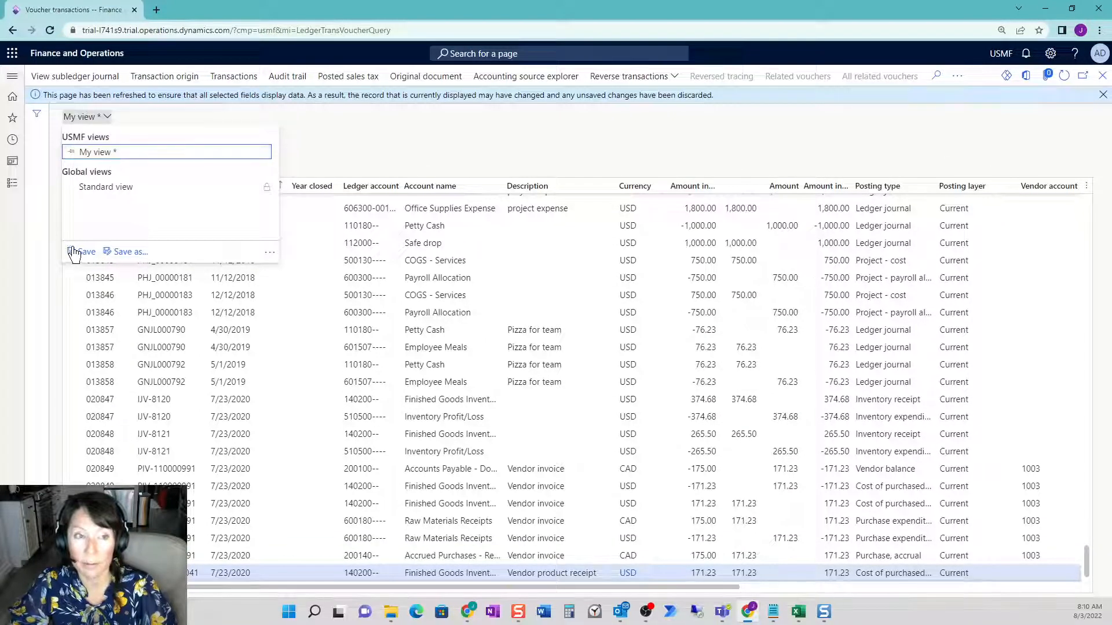
{"action": "left_click", "coordinate": [131, 252]}
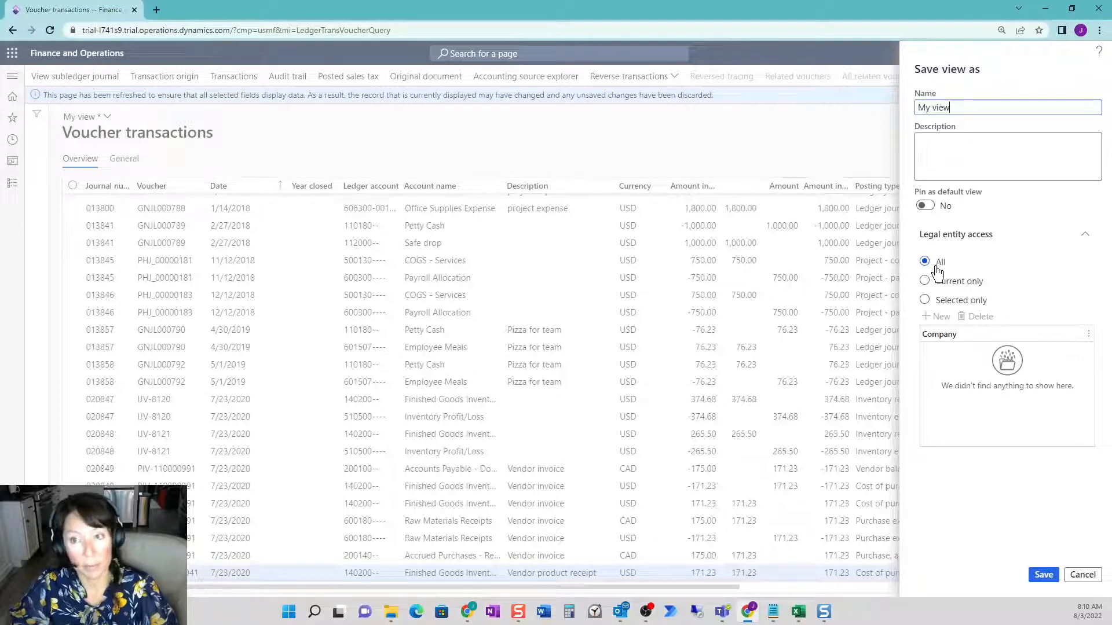
{"action": "left_click", "coordinate": [1080, 575]}
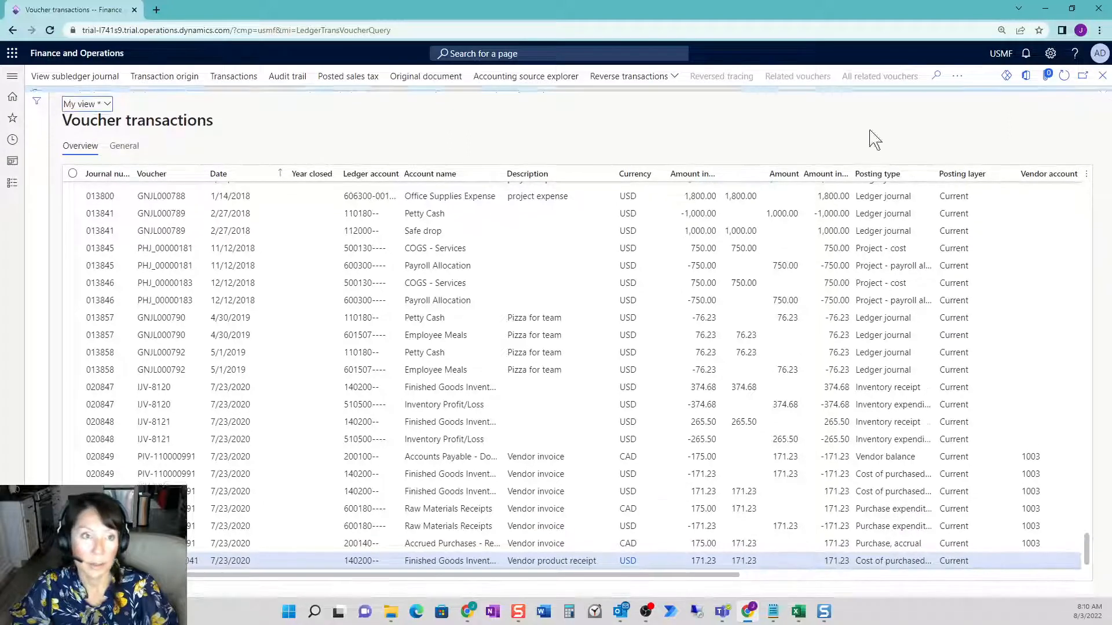
Save the column changes to the existing My view and look through the Created by values in the grid
{"action": "left_click", "coordinate": [108, 106]}
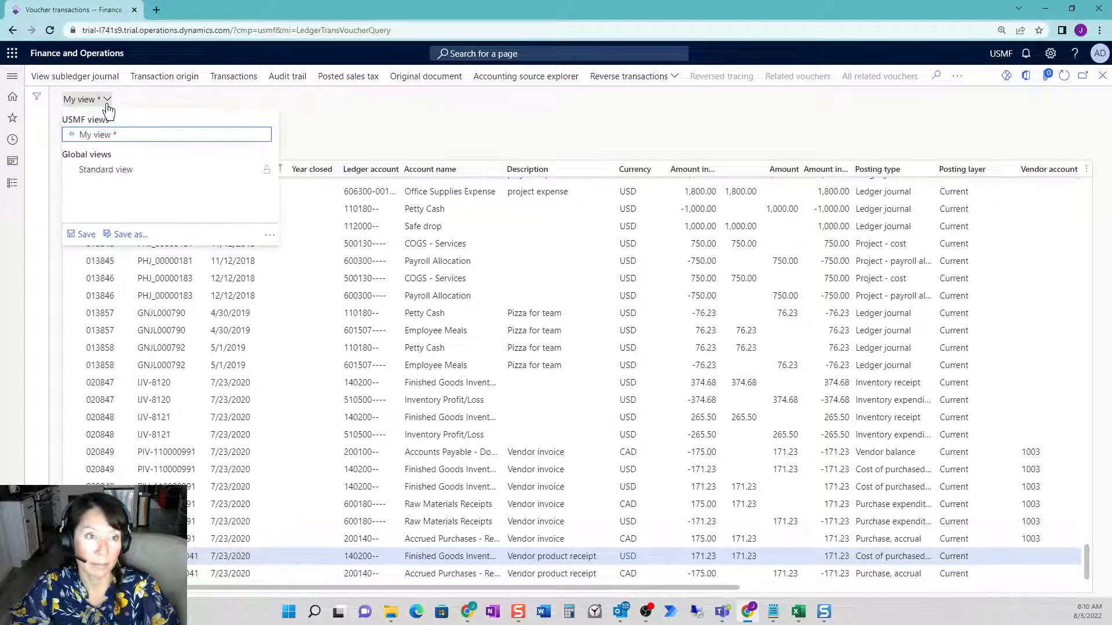
{"action": "left_click", "coordinate": [84, 234]}
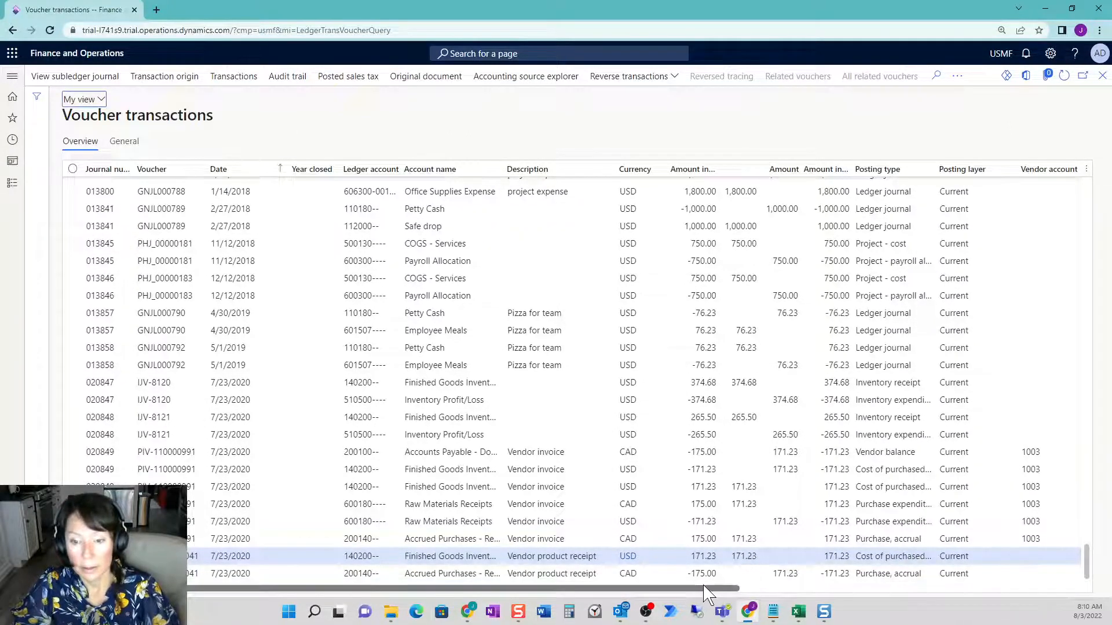
{"action": "left_click_drag", "start_coordinate": [705, 590], "coordinate": [1083, 599]}
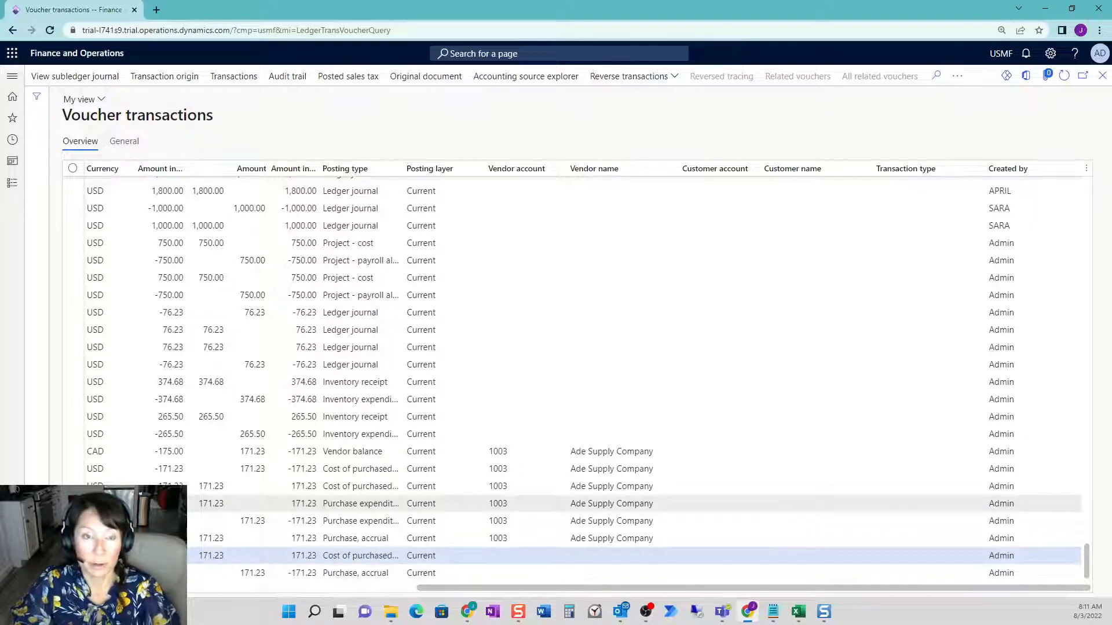
{"action": "scroll", "coordinate": [817, 504], "scroll_direction": "up", "scroll_amount": 10}
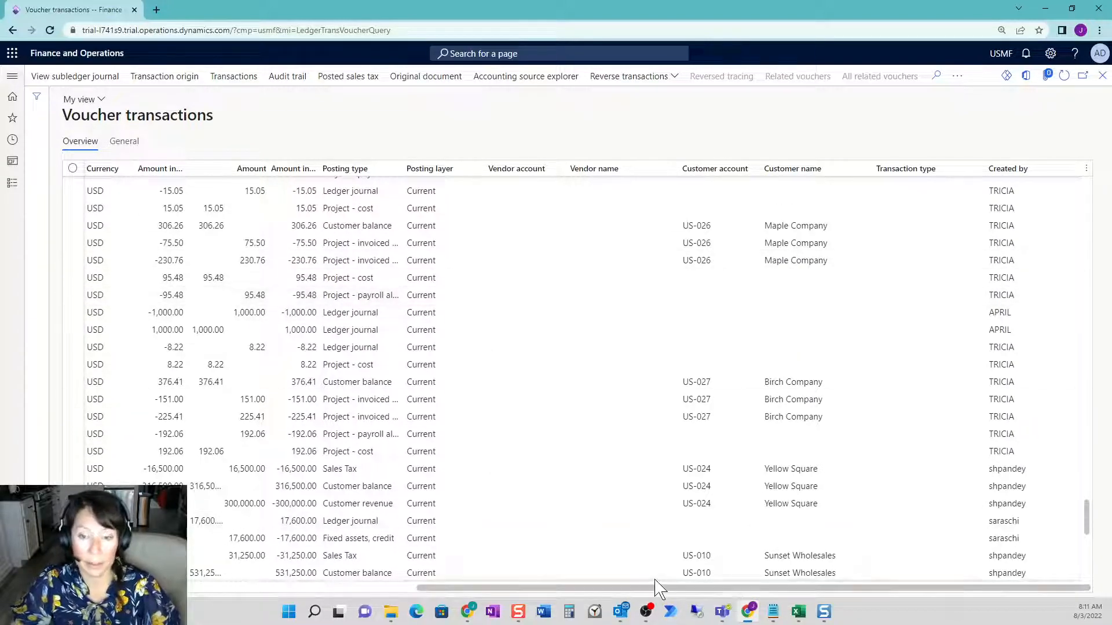
Reopen the Voucher transactions inquiry from the General ledger inquiries and reports
{"action": "left_click_drag", "start_coordinate": [654, 593], "coordinate": [425, 591]}
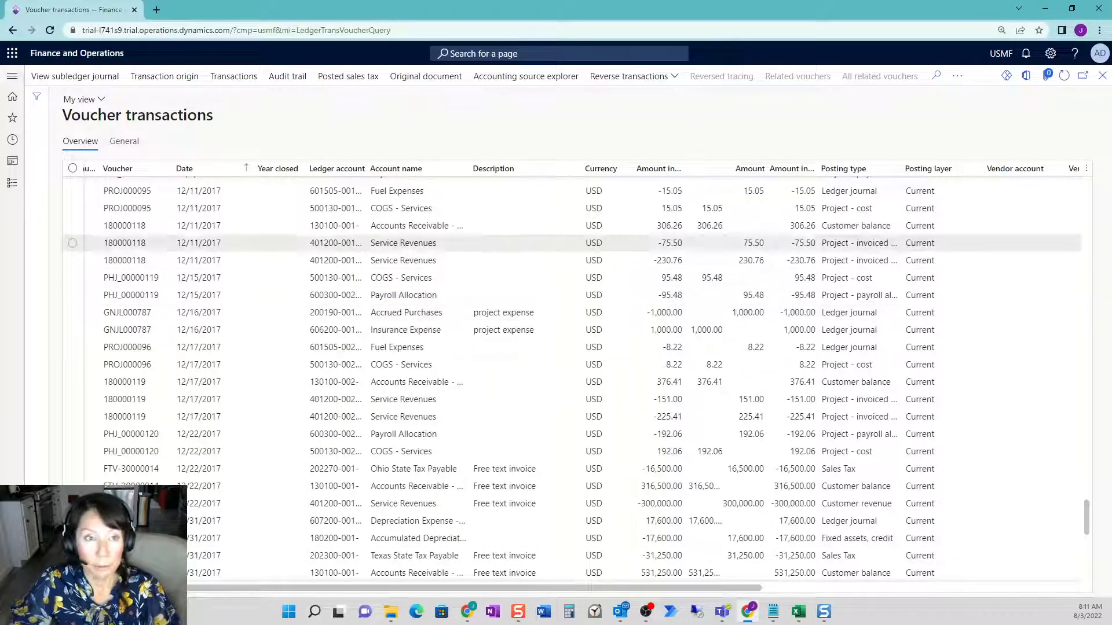
{"action": "left_click", "coordinate": [18, 189]}
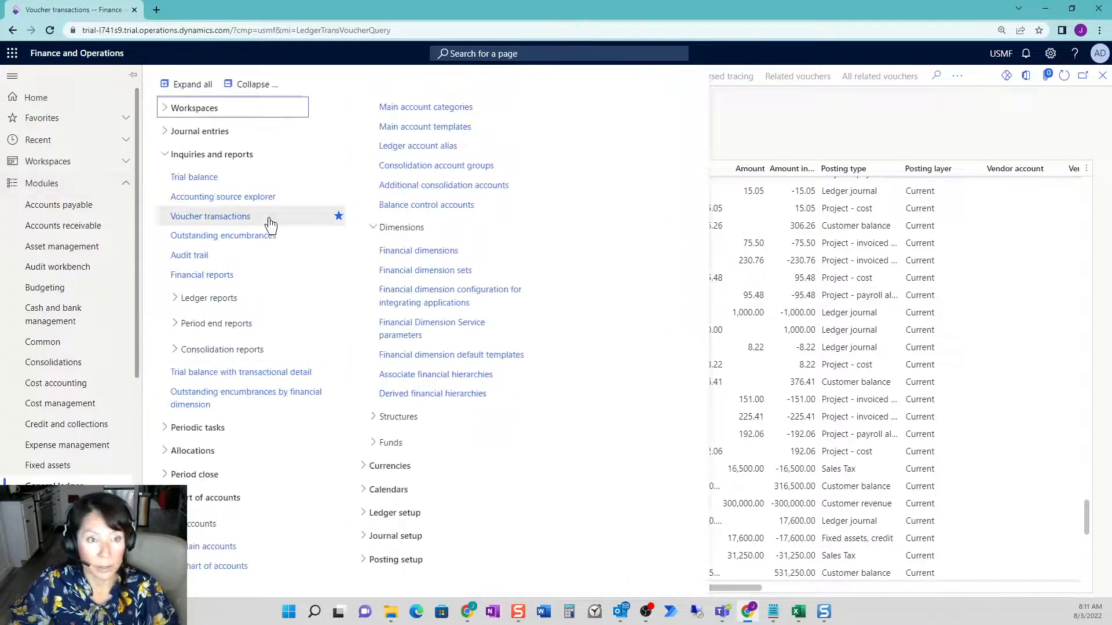
{"action": "left_click", "coordinate": [268, 222]}
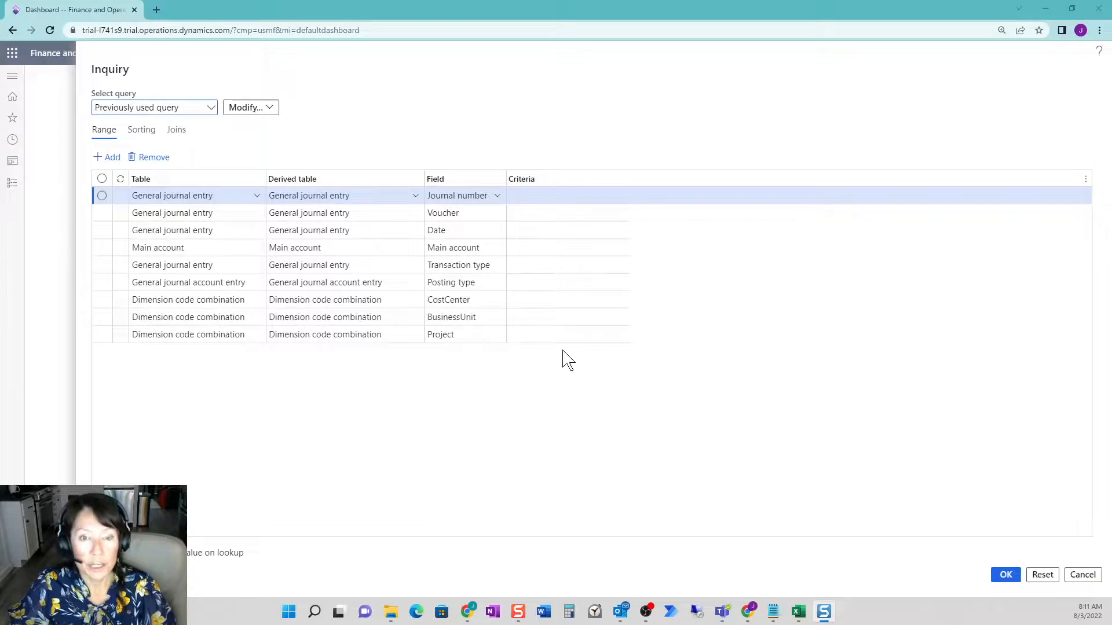
Set the Date criteria of the inquiry to the range 1/1/2017..12/31/2017
{"action": "left_click", "coordinate": [619, 230]}
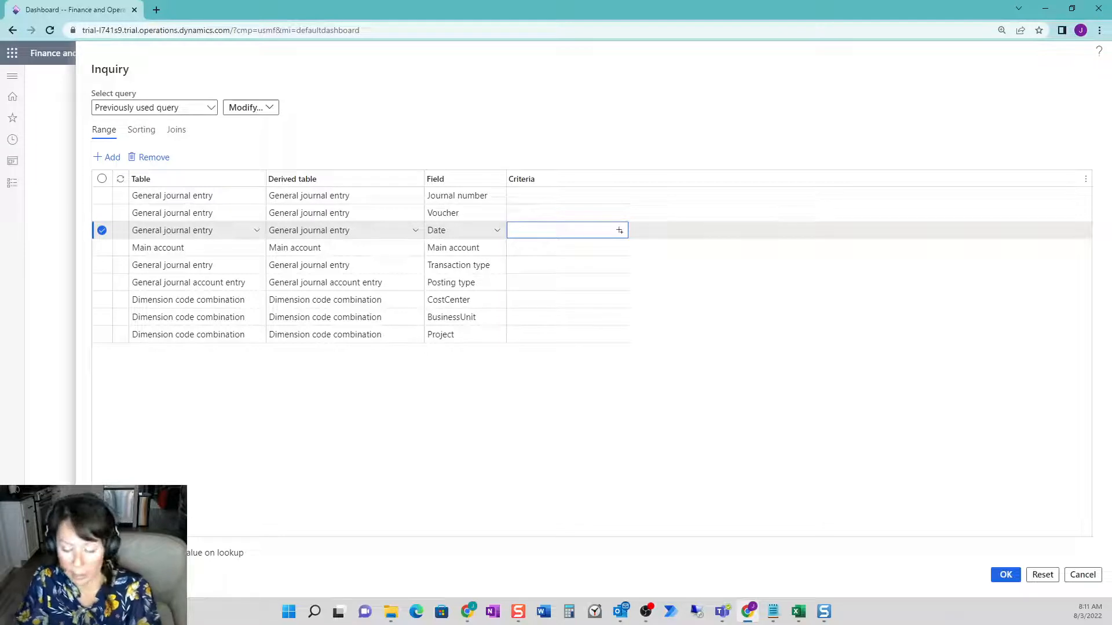
{"action": "type", "text": "12/1/201"}
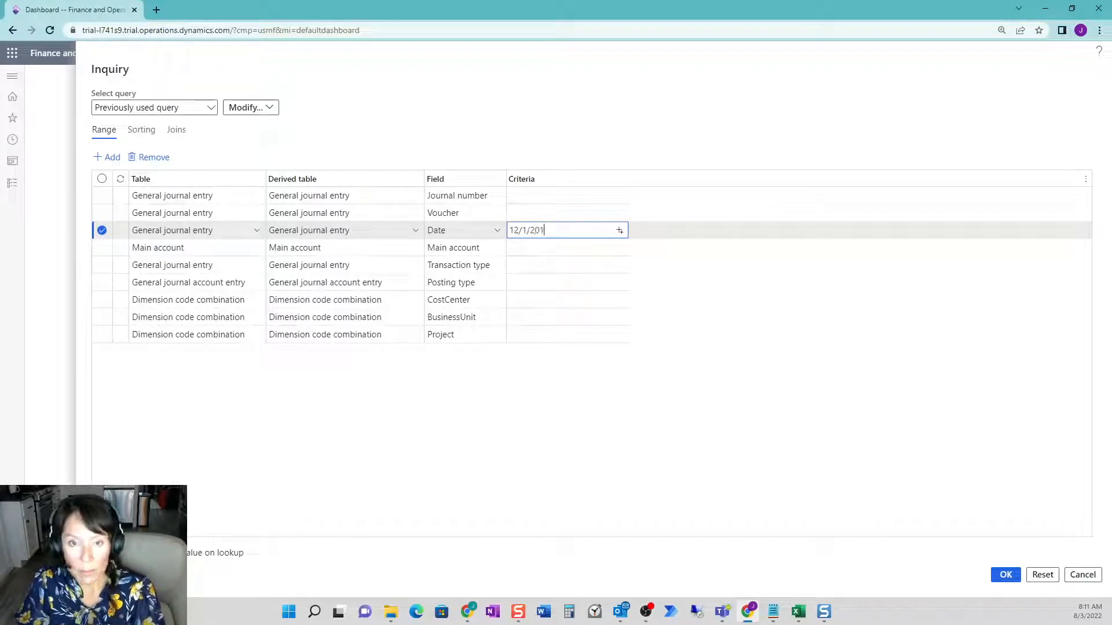
{"action": "type", "text": "7"}
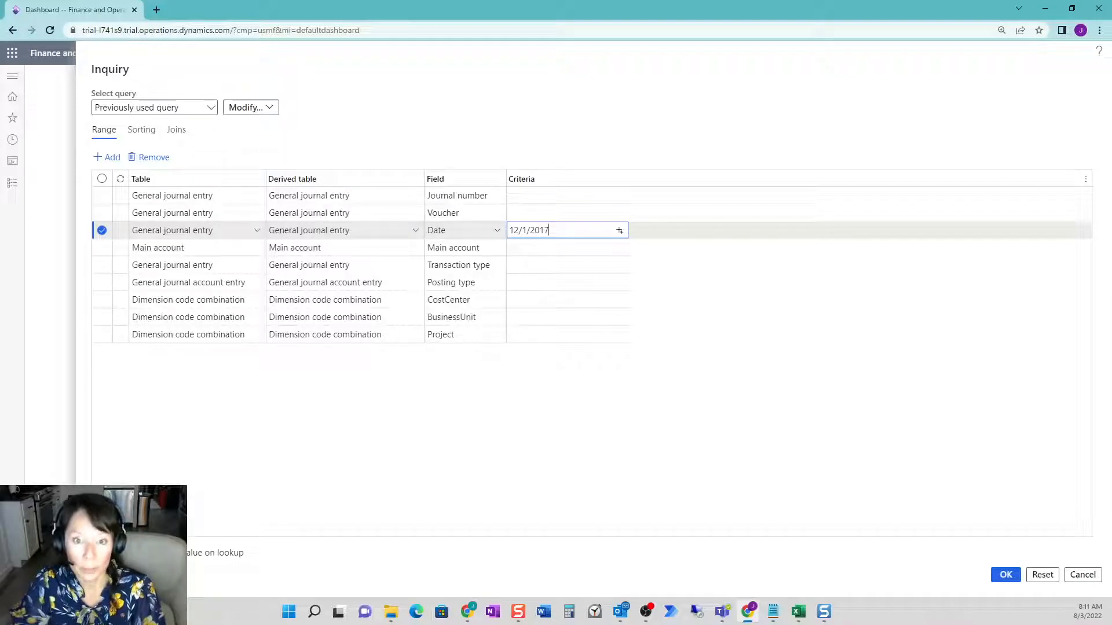
{"action": "key", "text": "BackSpace"}
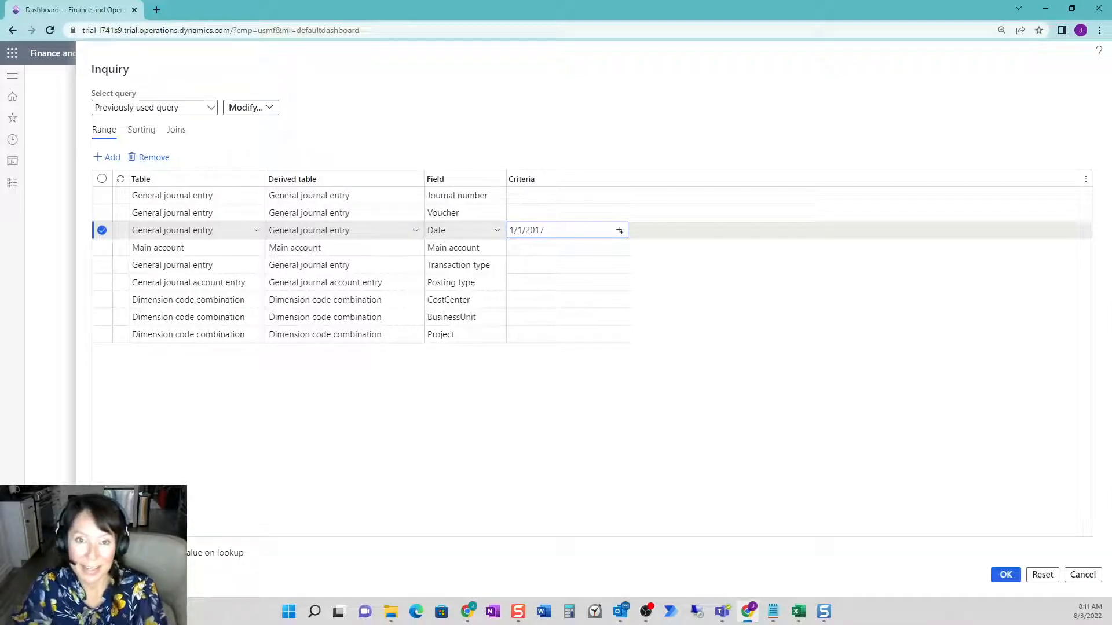
{"action": "key", "text": "End"}
{"action": "type", "text": "..12/31"}
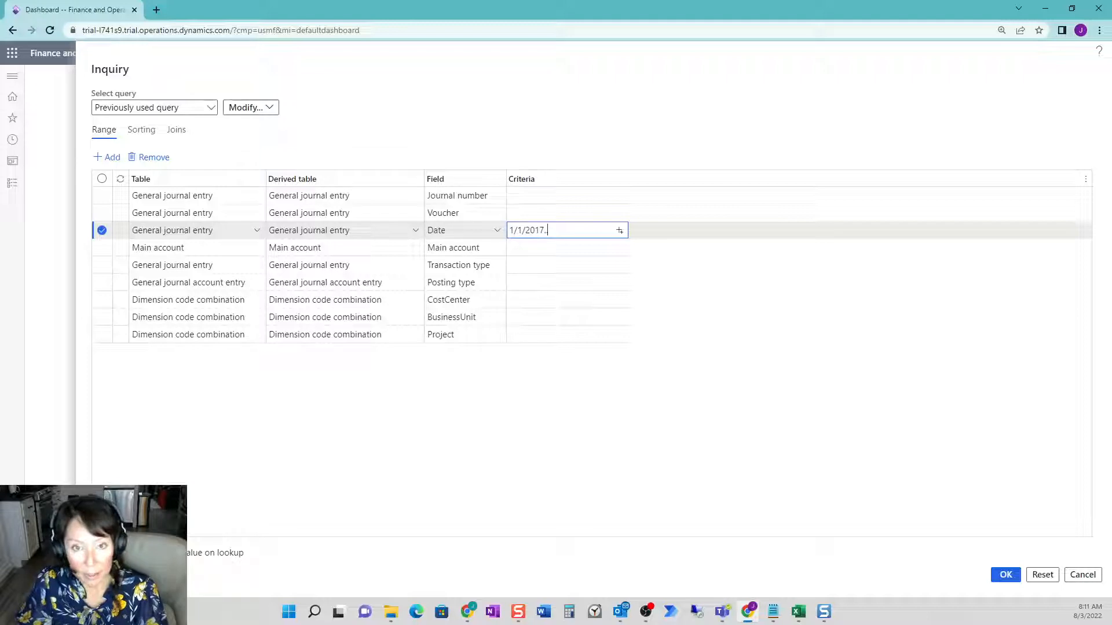
{"action": "type", "text": "/2017"}
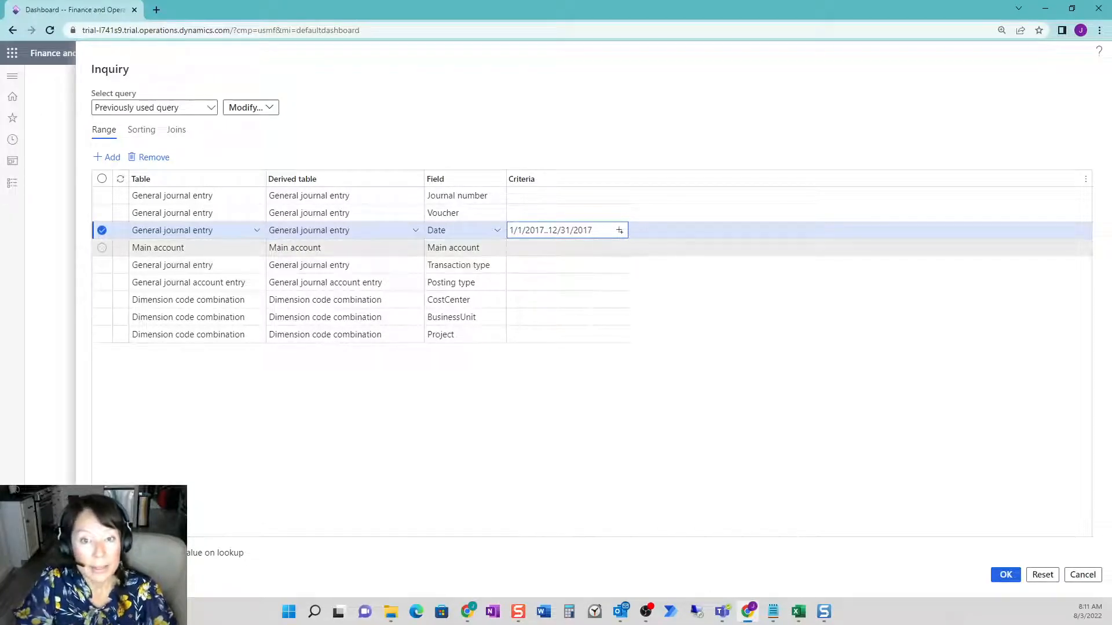
Set the Main account criteria to the range 110000..399999
{"action": "left_click", "coordinate": [562, 248]}
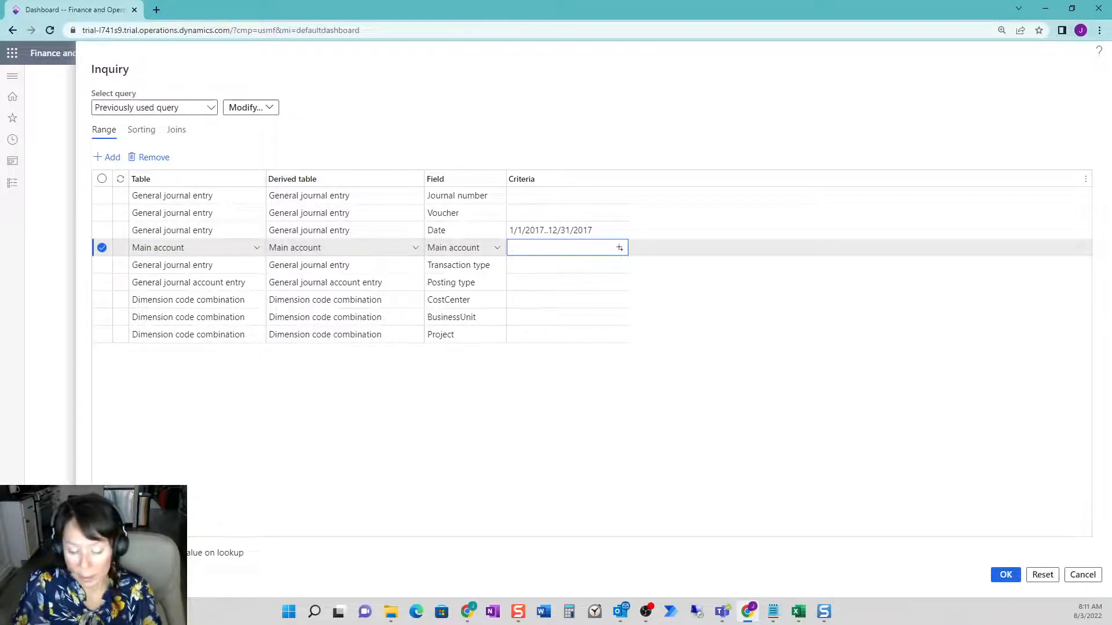
{"action": "type", "text": "1100"}
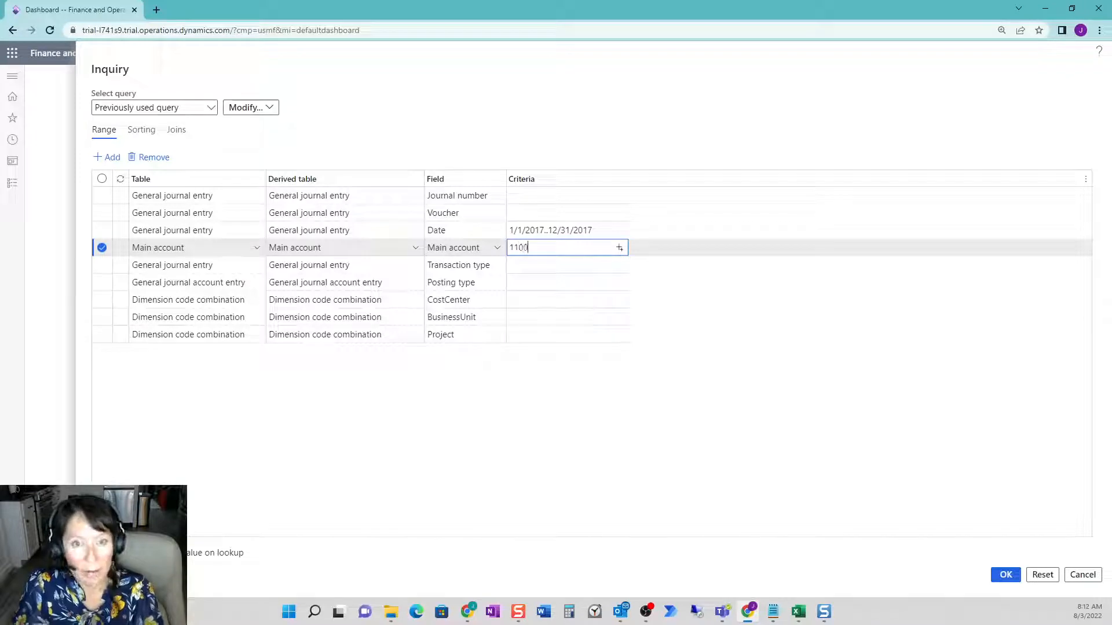
{"action": "type", "text": "00..399"}
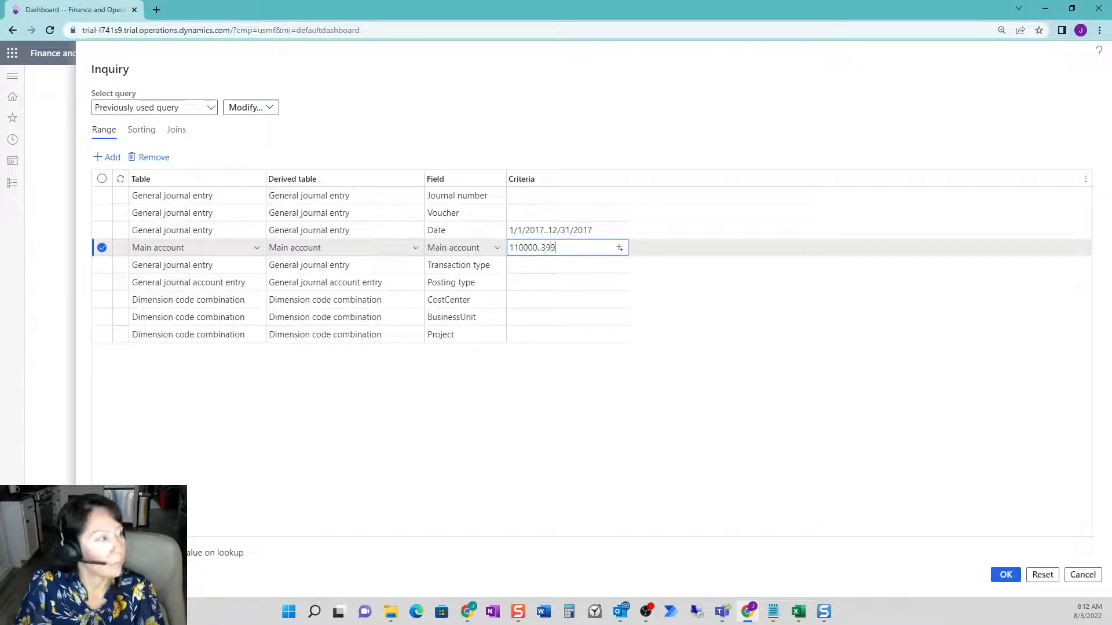
{"action": "type", "text": "99"}
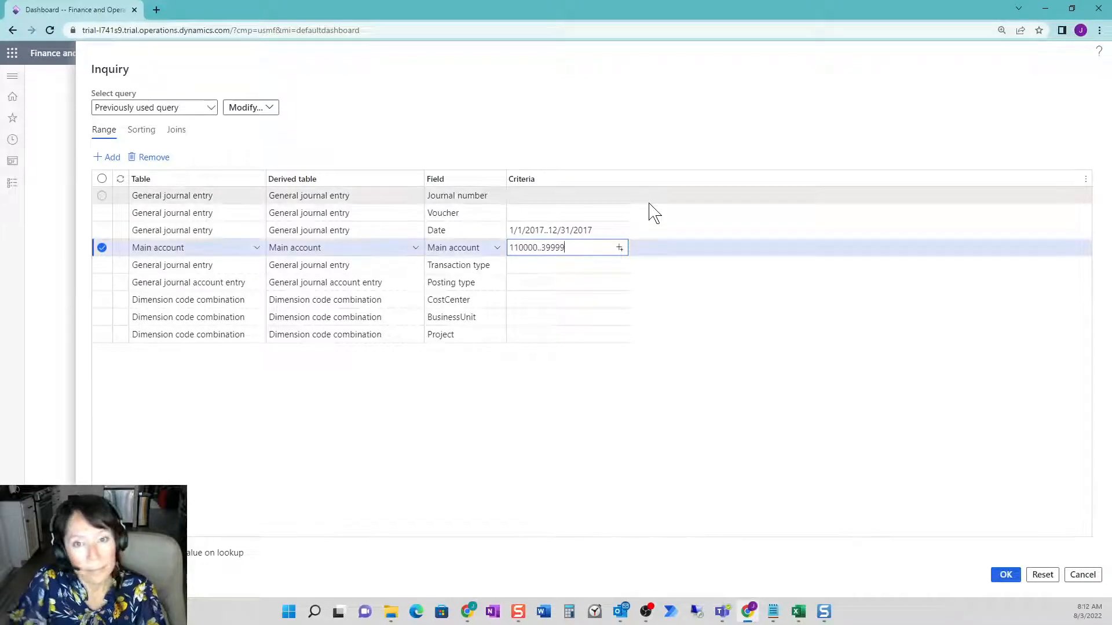
{"action": "type", "text": "9"}
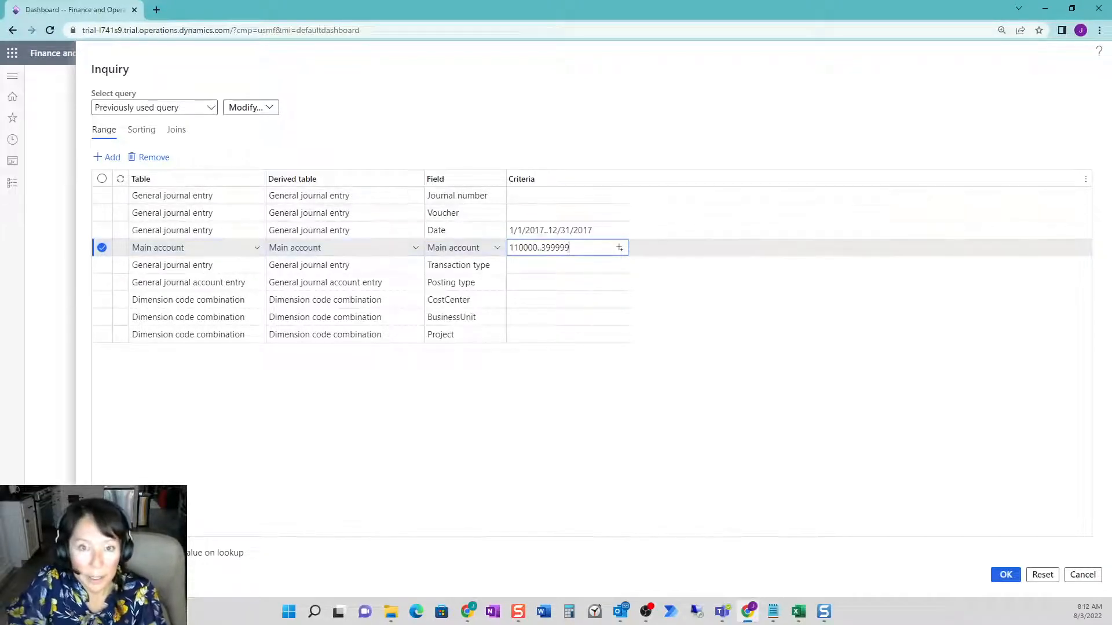
{"action": "left_click", "coordinate": [537, 249]}
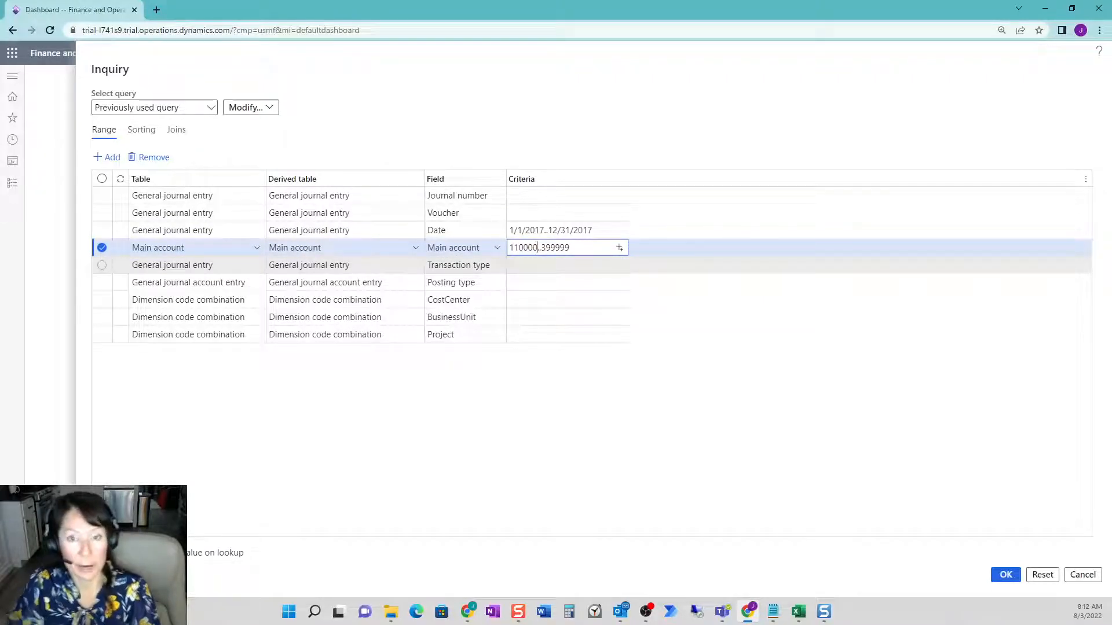
Leave the CostCenter and BusinessUnit criteria blank and run the voucher transactions inquiry
{"action": "left_click", "coordinate": [539, 301]}
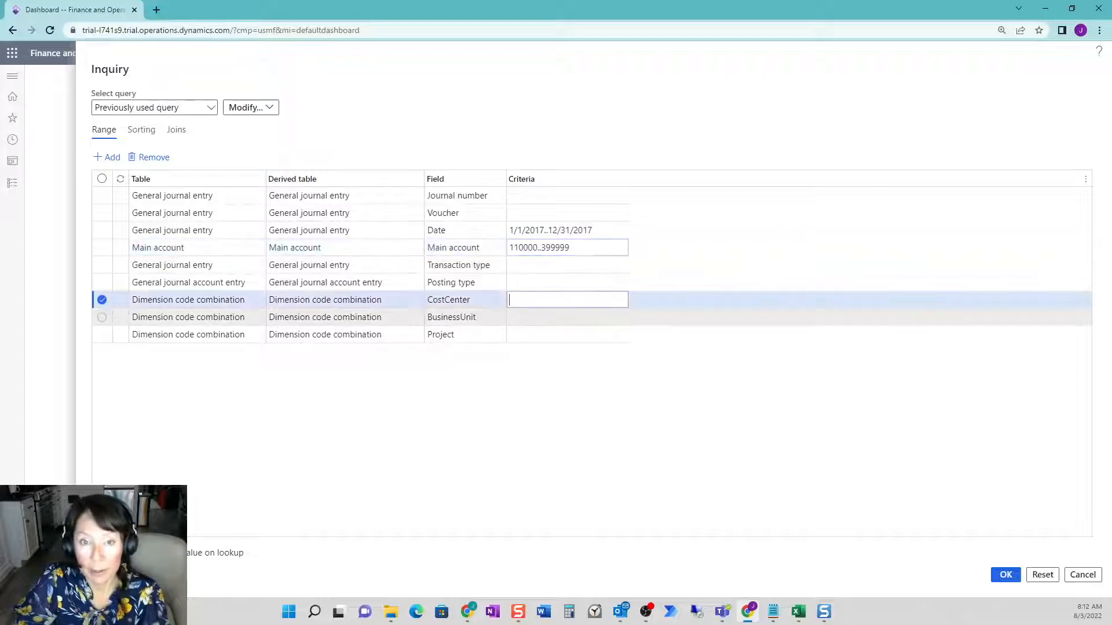
{"action": "key", "text": "Down"}
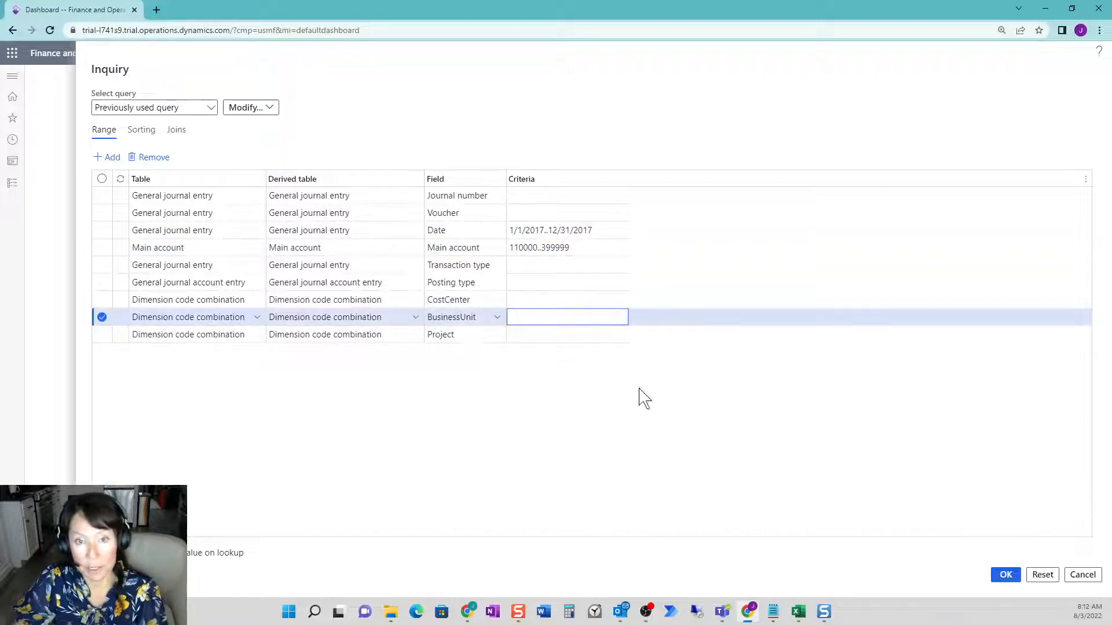
{"action": "left_click", "coordinate": [1007, 573]}
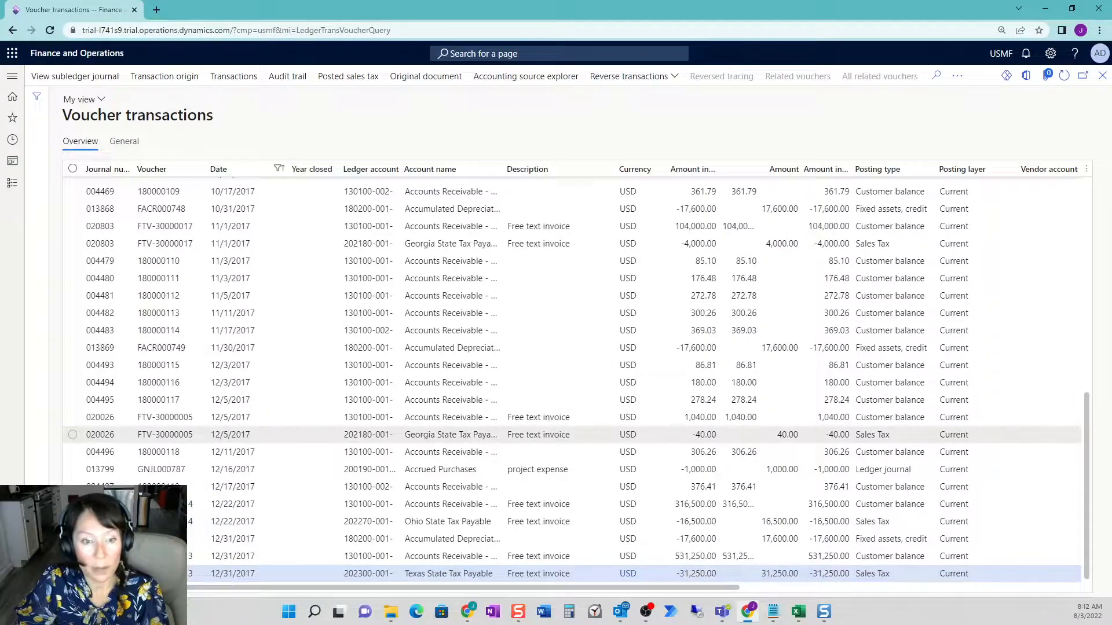
Look through the filtered voucher transactions, checking free text invoice lines and who created the 9/1/2017 entry
{"action": "scroll", "coordinate": [573, 382], "scroll_direction": "up", "scroll_amount": 15}
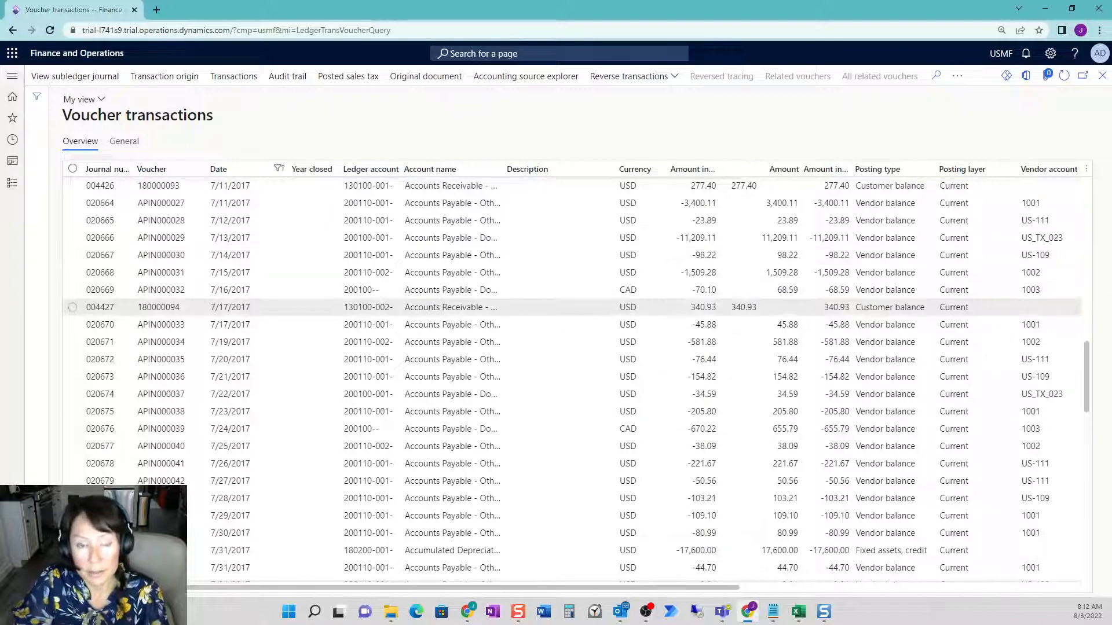
{"action": "scroll", "coordinate": [573, 347], "scroll_direction": "down", "scroll_amount": 3}
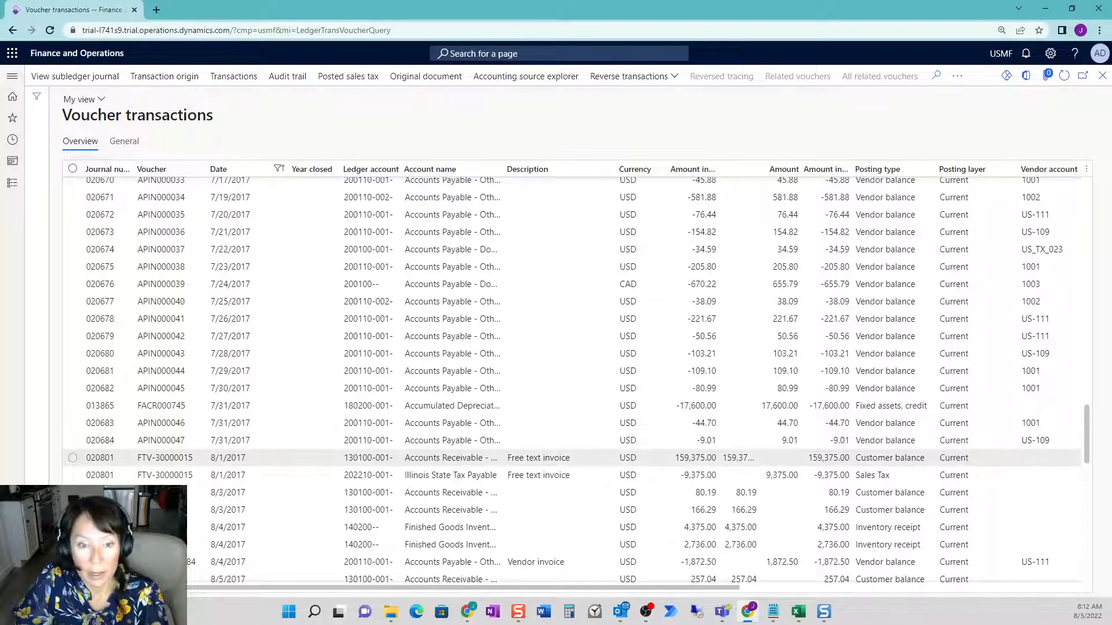
{"action": "left_click", "coordinate": [641, 458]}
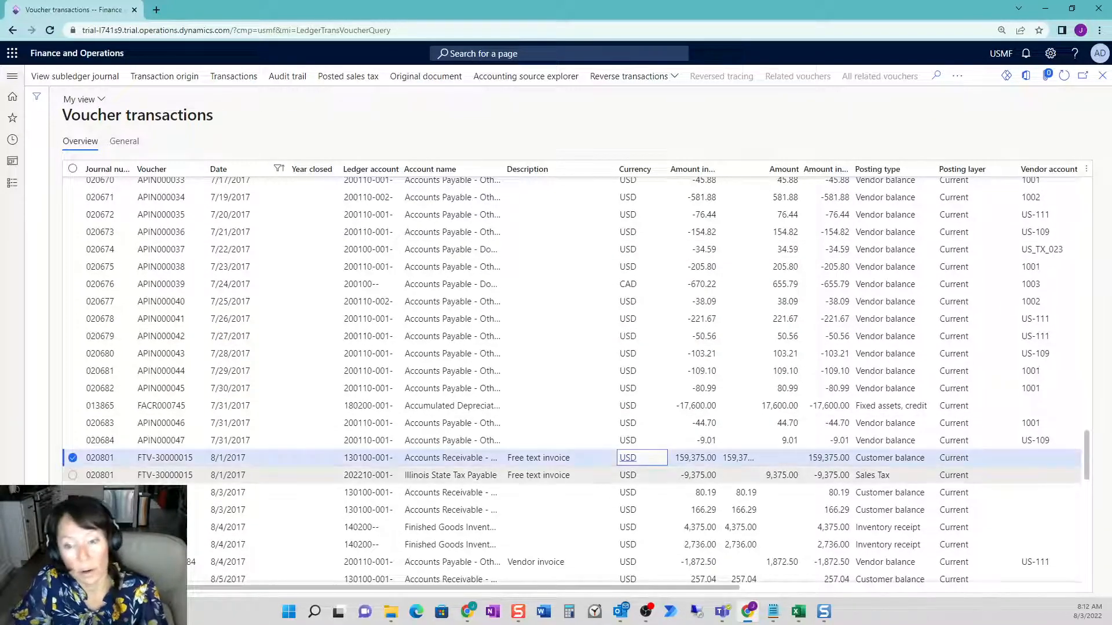
{"action": "scroll", "coordinate": [637, 469], "scroll_direction": "down", "scroll_amount": 3}
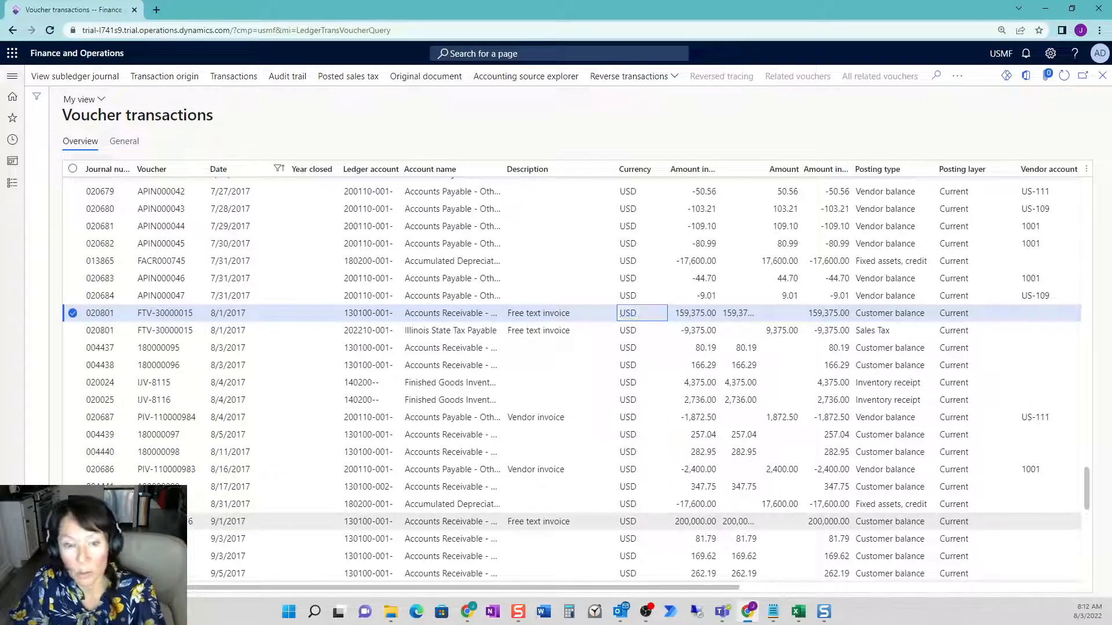
{"action": "left_click", "coordinate": [538, 521]}
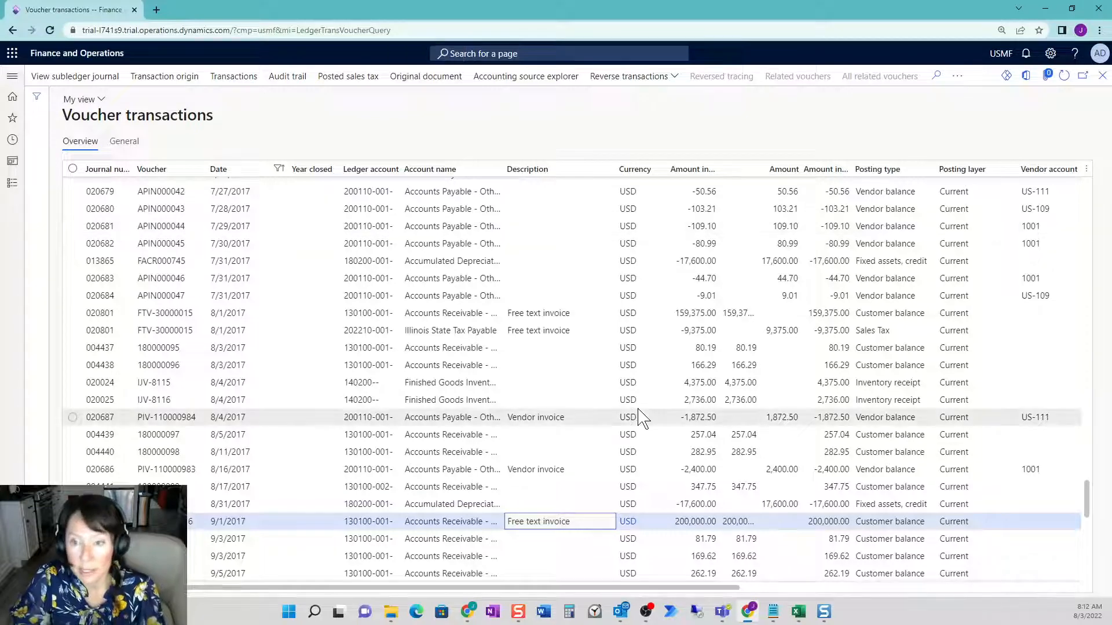
{"action": "left_click_drag", "start_coordinate": [728, 591], "coordinate": [1070, 615]}
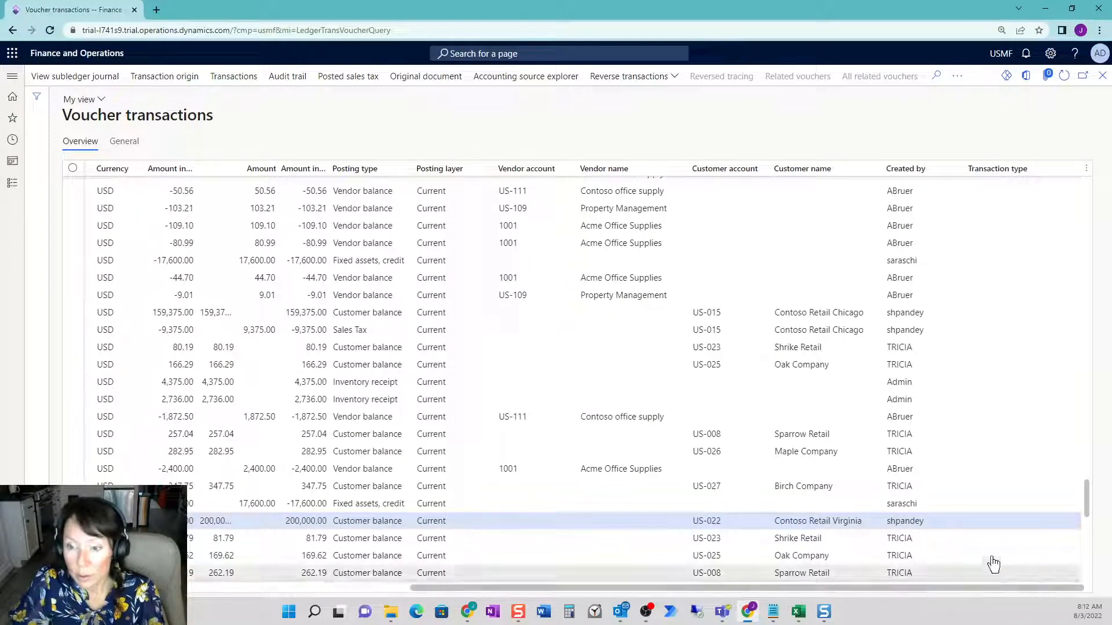
{"action": "left_click", "coordinate": [921, 521]}
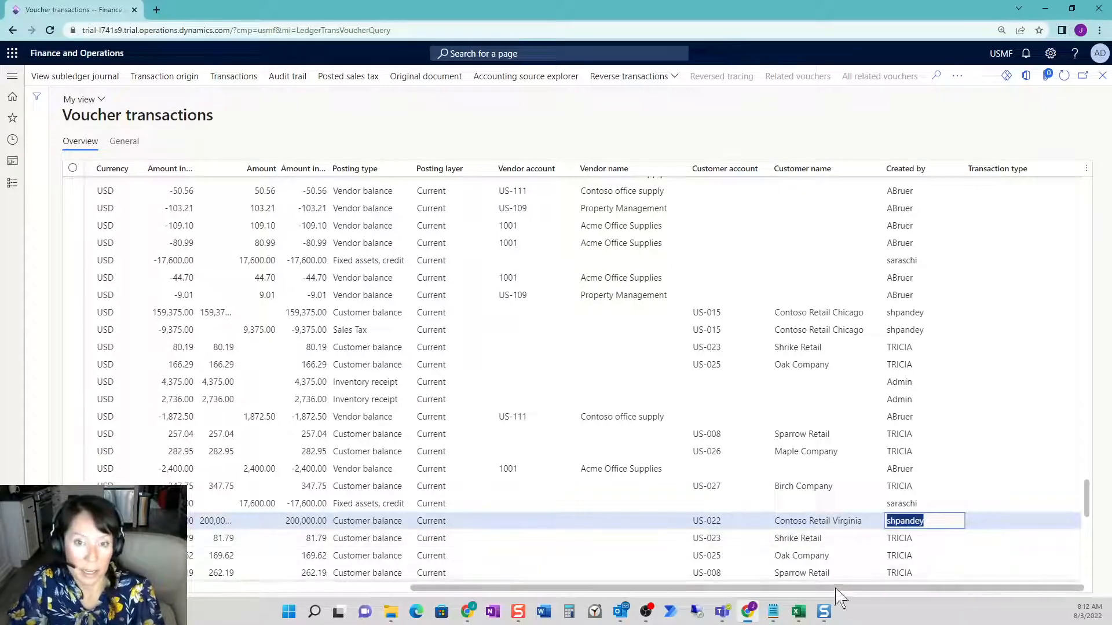
{"action": "left_click_drag", "start_coordinate": [838, 588], "coordinate": [686, 573]}
{"action": "scroll", "coordinate": [686, 573], "scroll_direction": "left", "scroll_amount": 5}
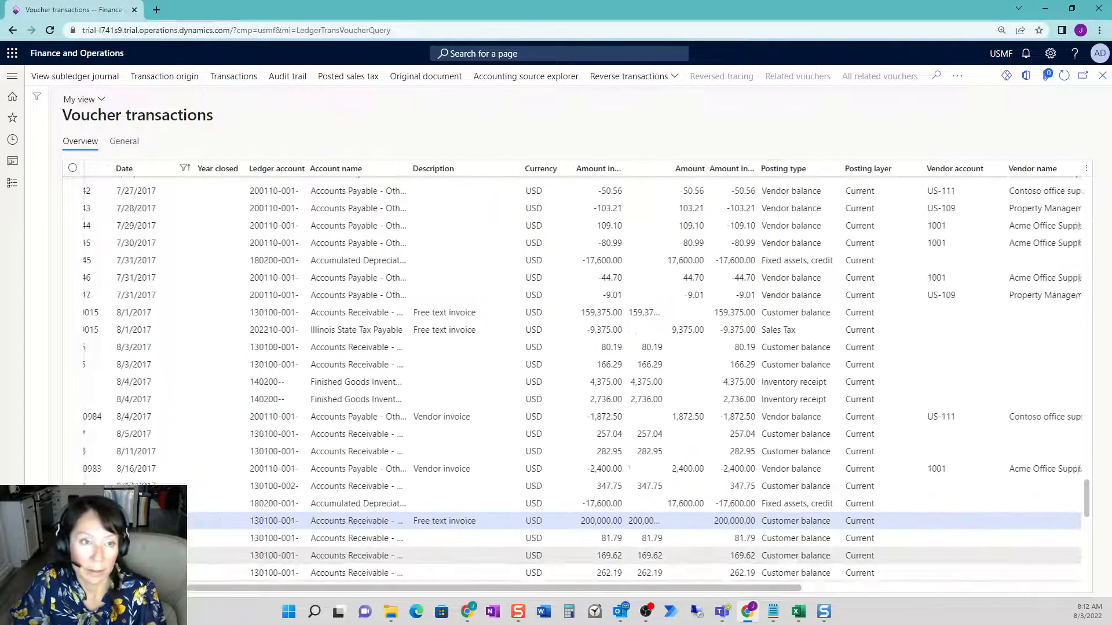
Reopen the Voucher transactions inquiry and clear the Main account criteria
{"action": "left_click", "coordinate": [12, 183]}
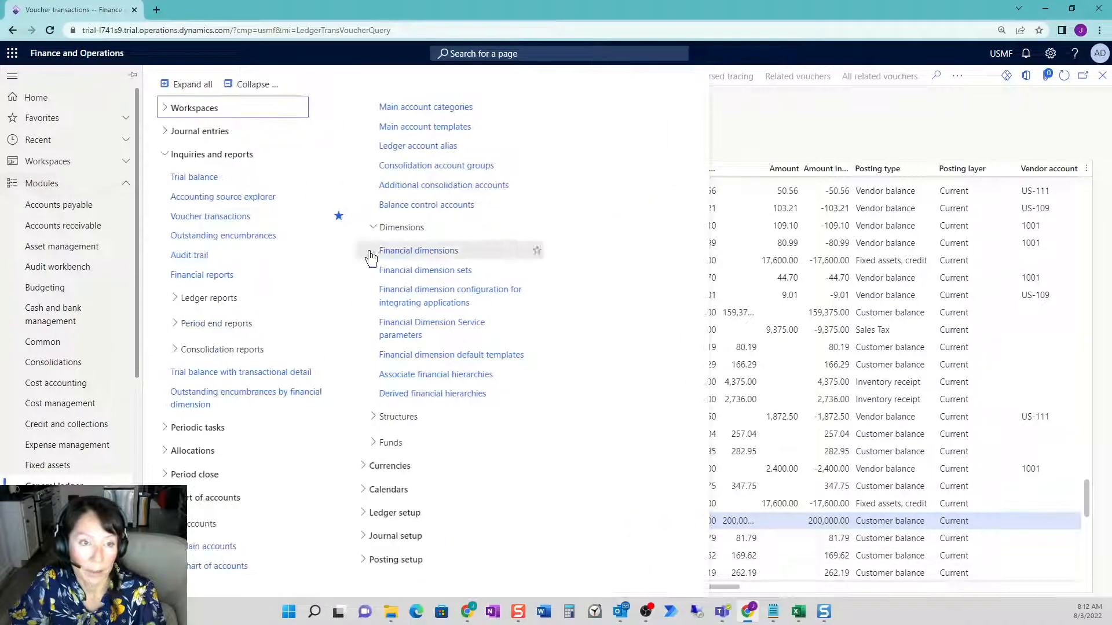
{"action": "left_click", "coordinate": [270, 223]}
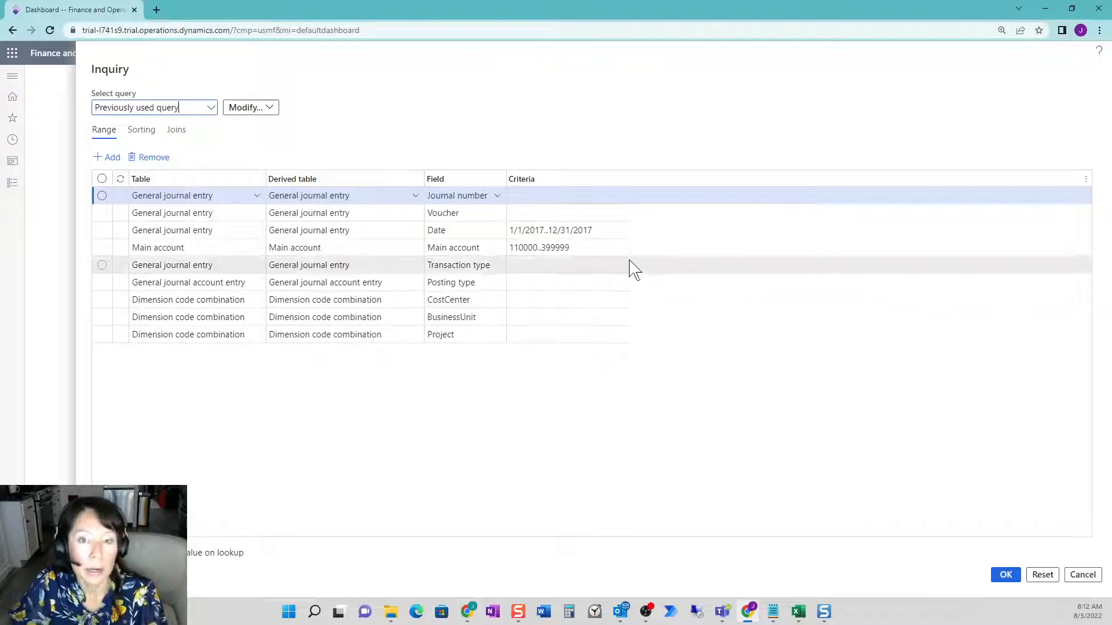
{"action": "left_click", "coordinate": [556, 247]}
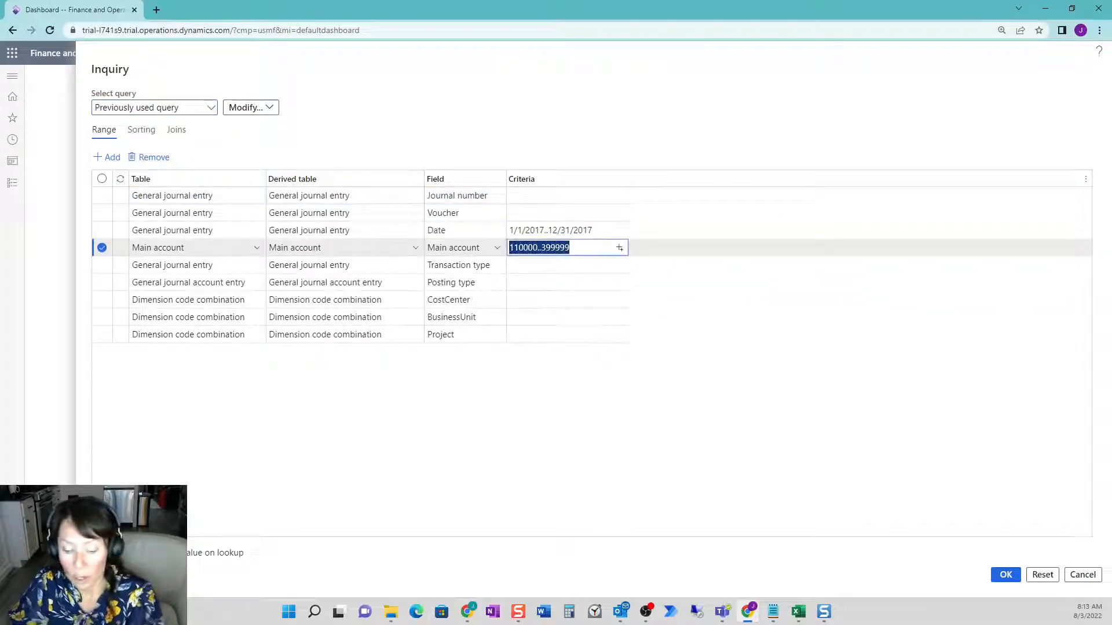
{"action": "key", "text": "BackSpace"}
Set the Voucher criteria to *PROJ*, run the inquiry and look through the resulting vouchers
{"action": "left_click", "coordinate": [568, 213]}
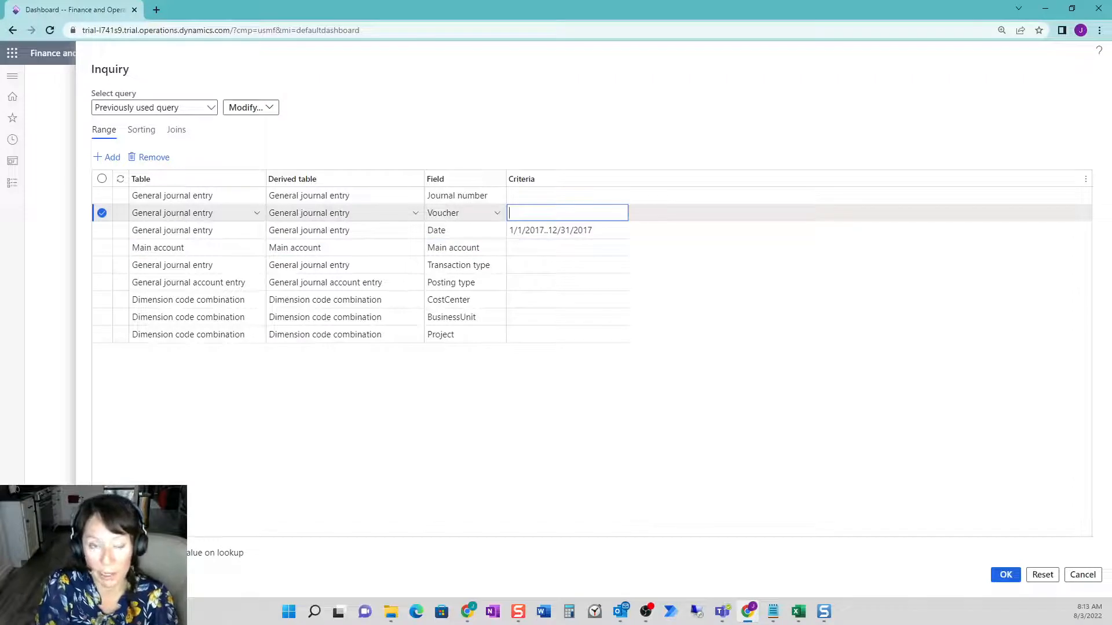
{"action": "type", "text": "*"}
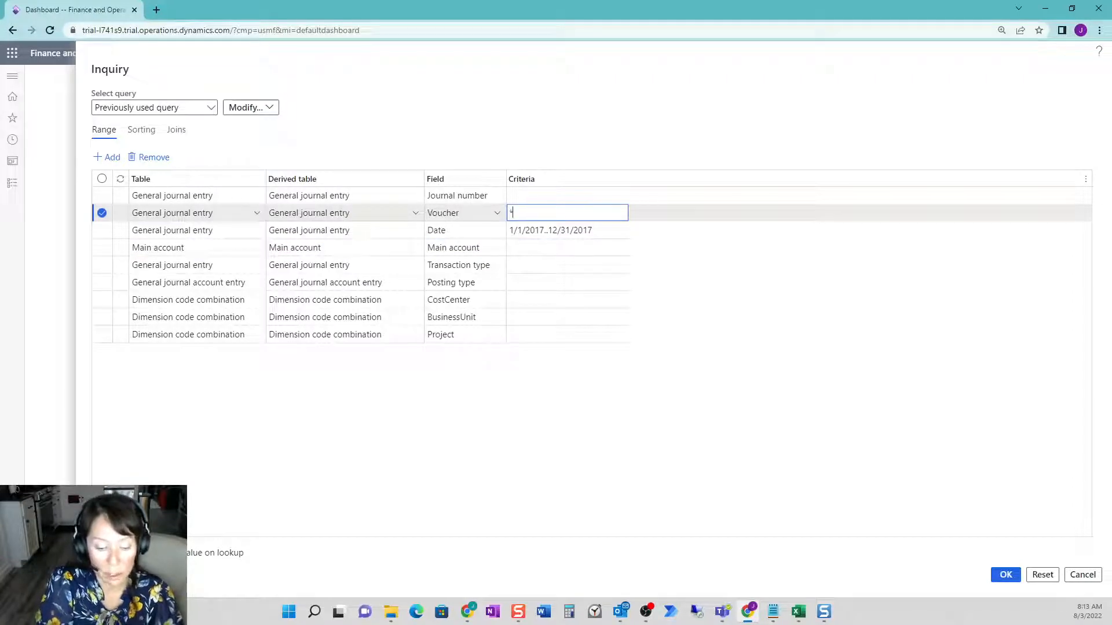
{"action": "type", "text": "PROJ"}
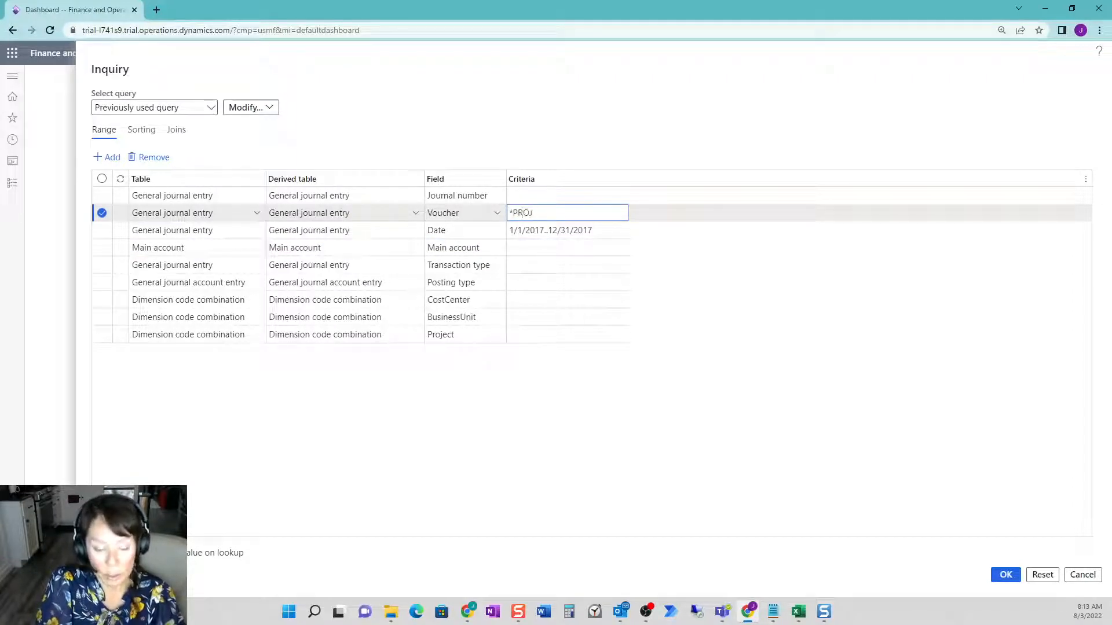
{"action": "type", "text": "*"}
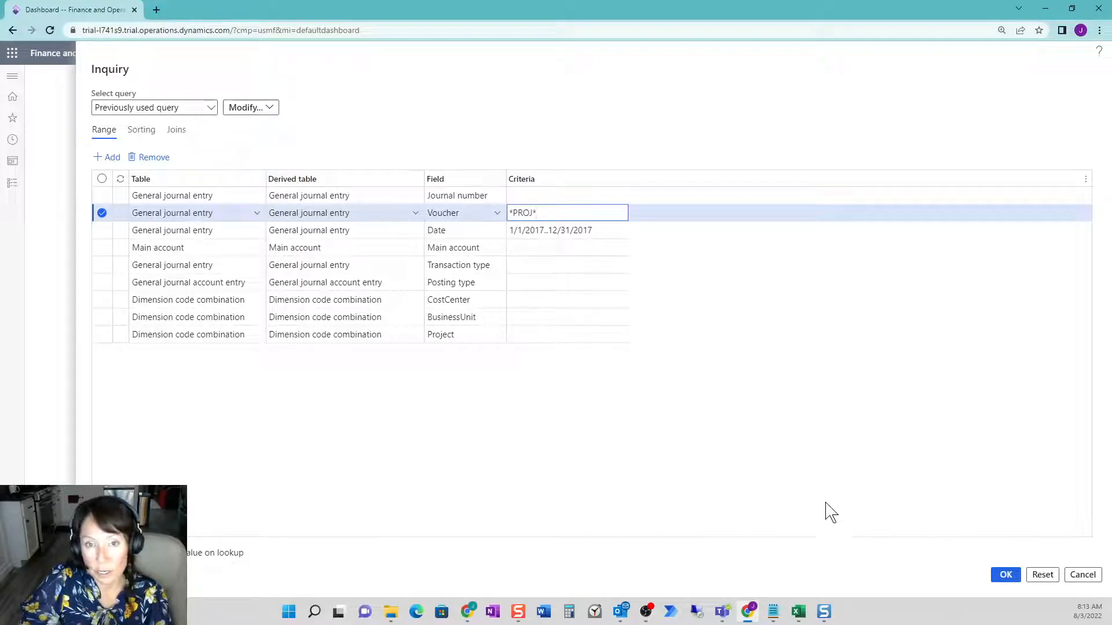
{"action": "left_click", "coordinate": [1005, 576]}
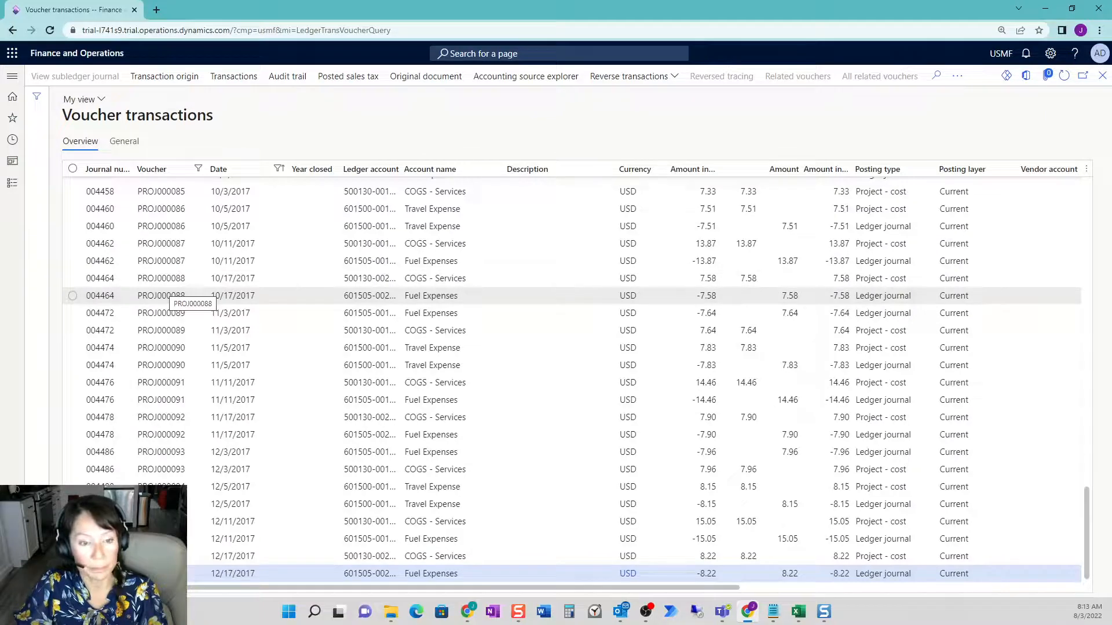
{"action": "scroll", "coordinate": [211, 258], "scroll_direction": "up", "scroll_amount": 5}
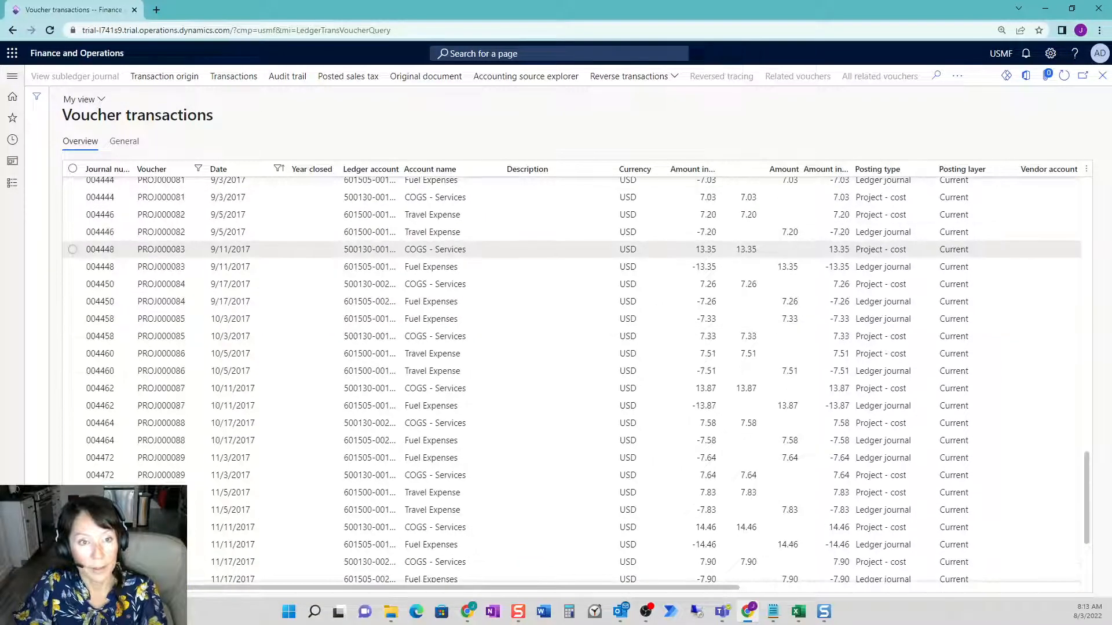
Look through the *PROJ* voucher transactions from the first to the last entry of 2017
{"action": "scroll", "coordinate": [212, 258], "scroll_direction": "up", "scroll_amount": 10}
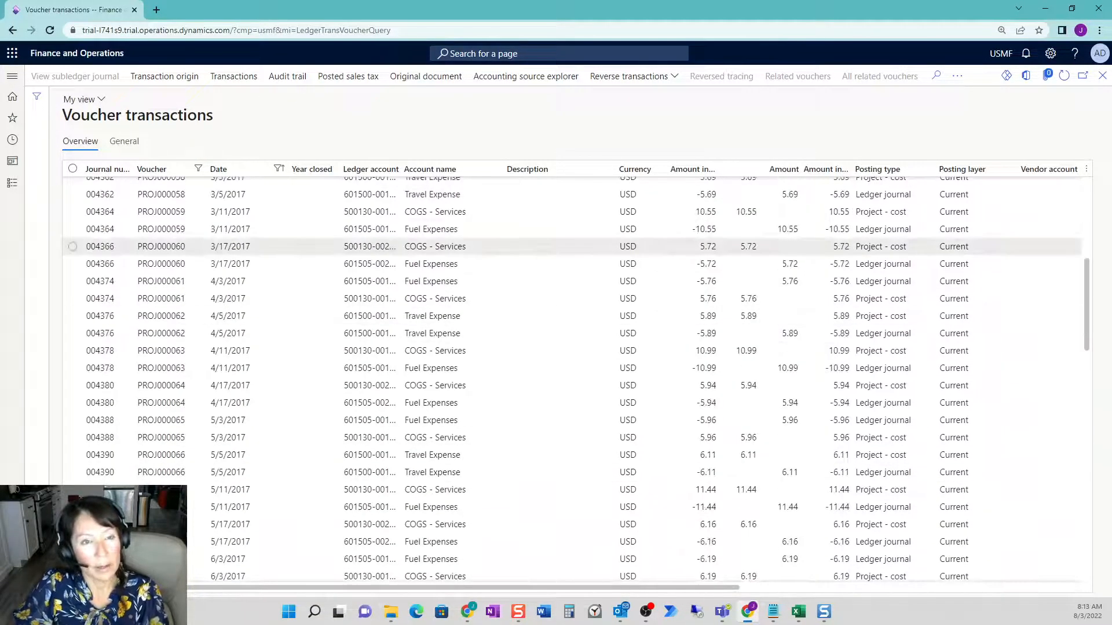
{"action": "scroll", "coordinate": [255, 311], "scroll_direction": "up", "scroll_amount": 1}
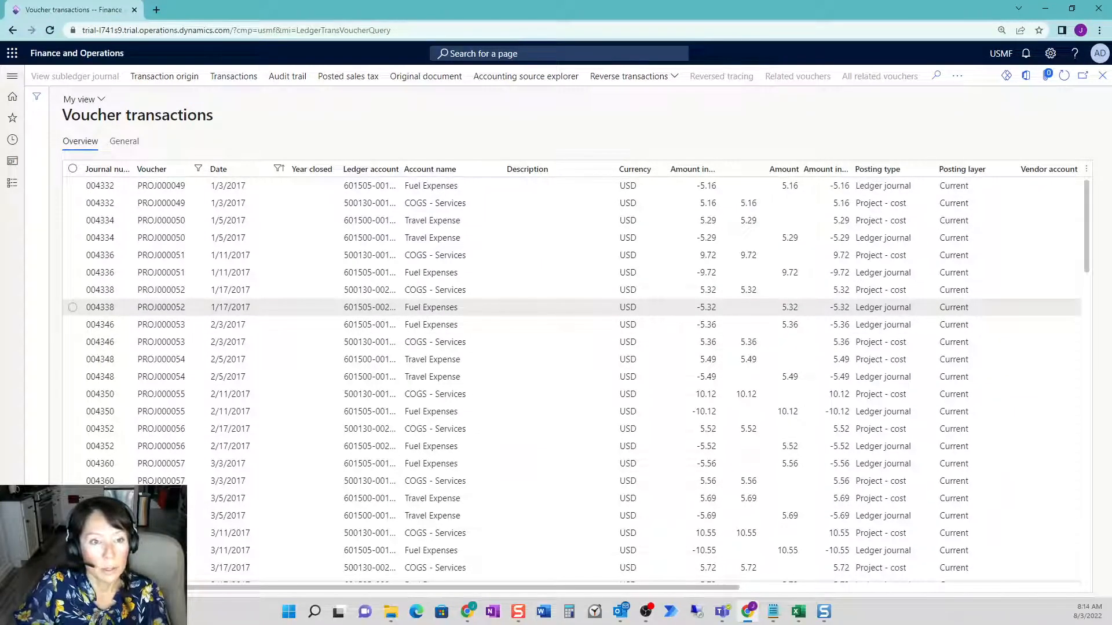
{"action": "scroll", "coordinate": [255, 311], "scroll_direction": "down", "scroll_amount": 4}
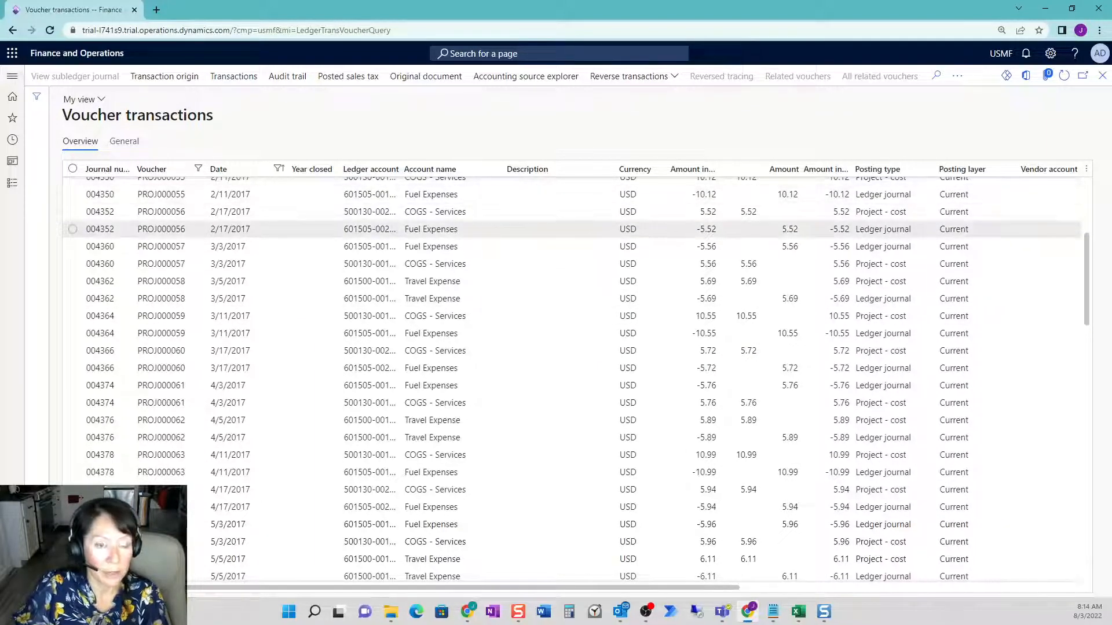
{"action": "scroll", "coordinate": [226, 281], "scroll_direction": "down", "scroll_amount": 5}
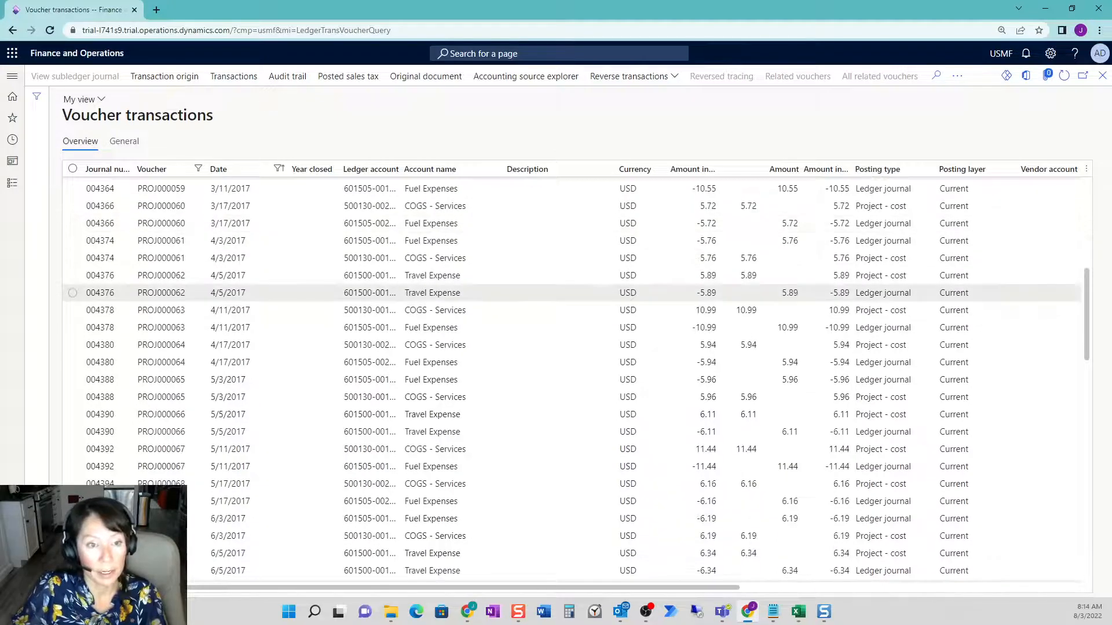
{"action": "scroll", "coordinate": [226, 295], "scroll_direction": "down", "scroll_amount": 7}
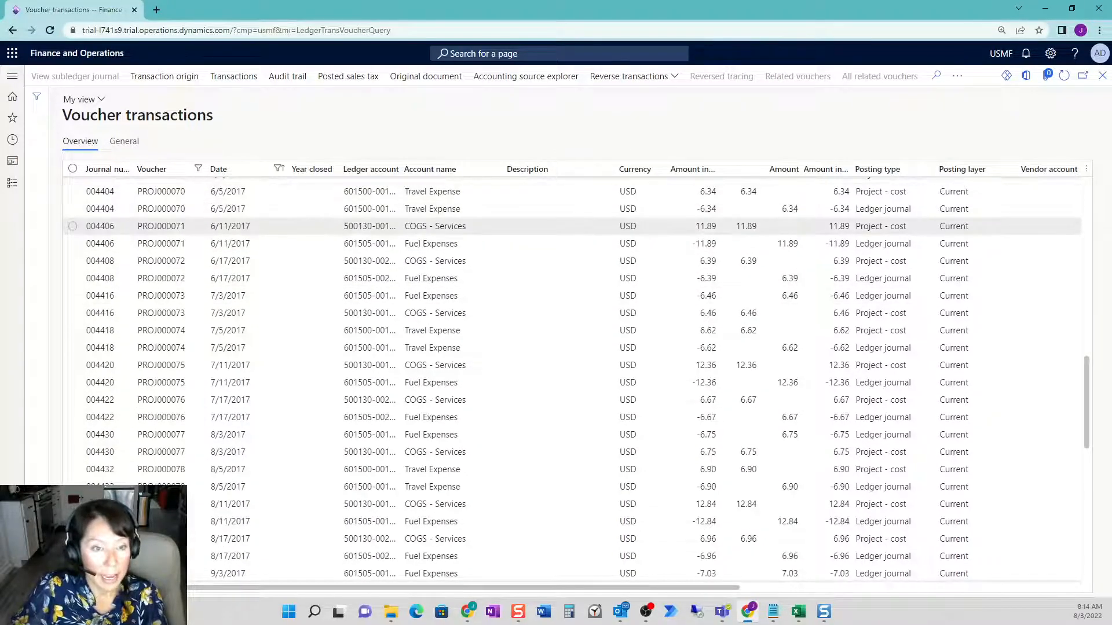
{"action": "scroll", "coordinate": [278, 278], "scroll_direction": "down", "scroll_amount": 8}
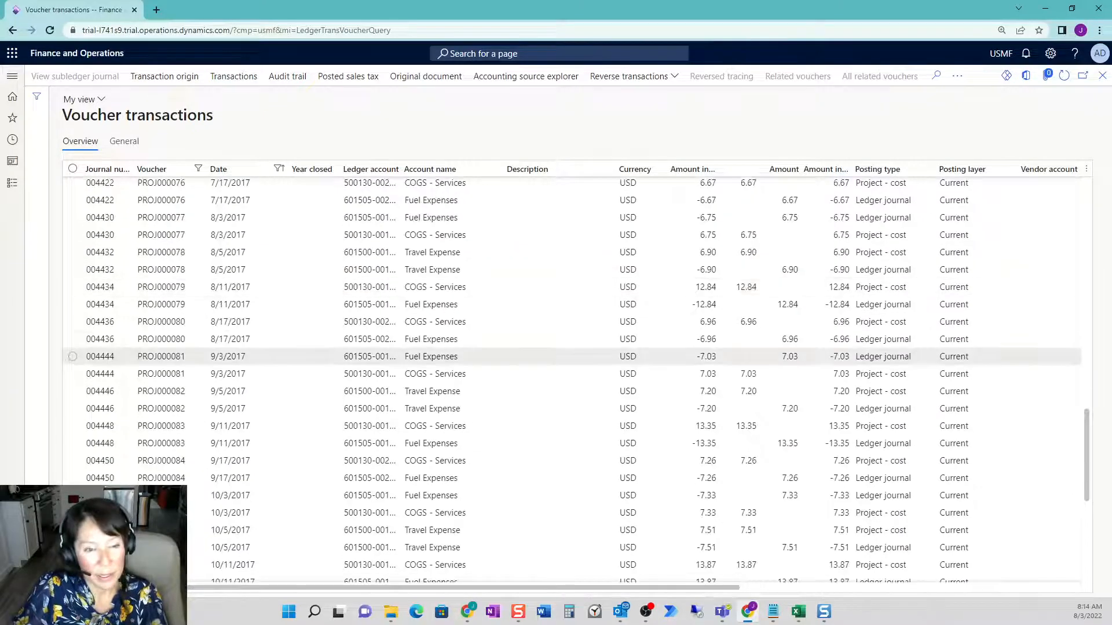
{"action": "scroll", "coordinate": [295, 368], "scroll_direction": "down", "scroll_amount": 4}
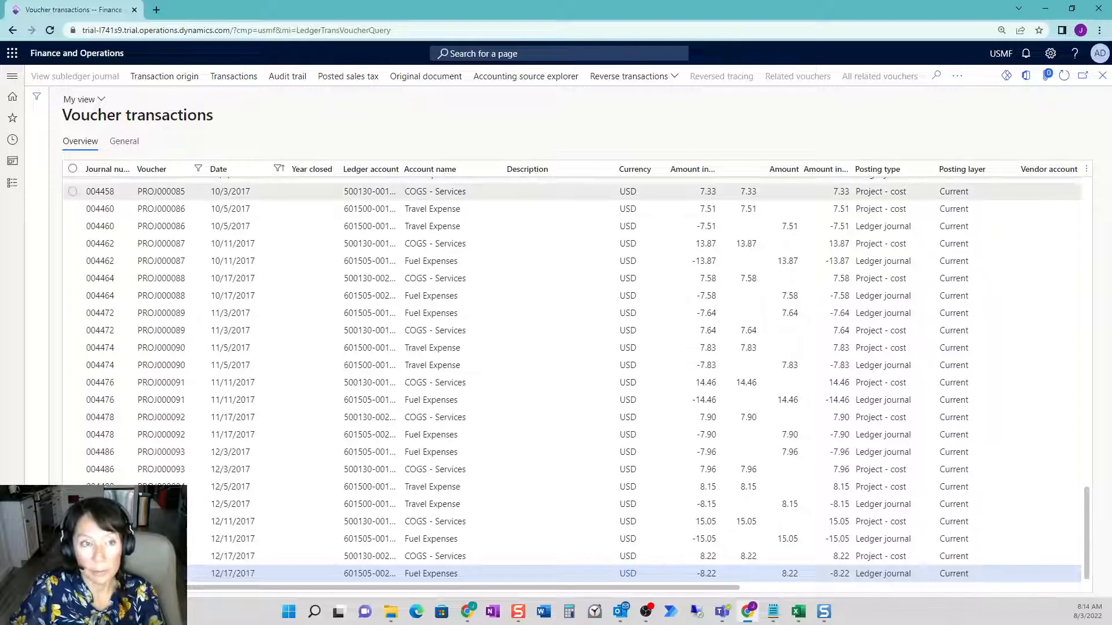
Reopen the Voucher transactions inquiry and show its sorting criteria
{"action": "left_click", "coordinate": [17, 194]}
{"action": "left_click", "coordinate": [290, 238]}
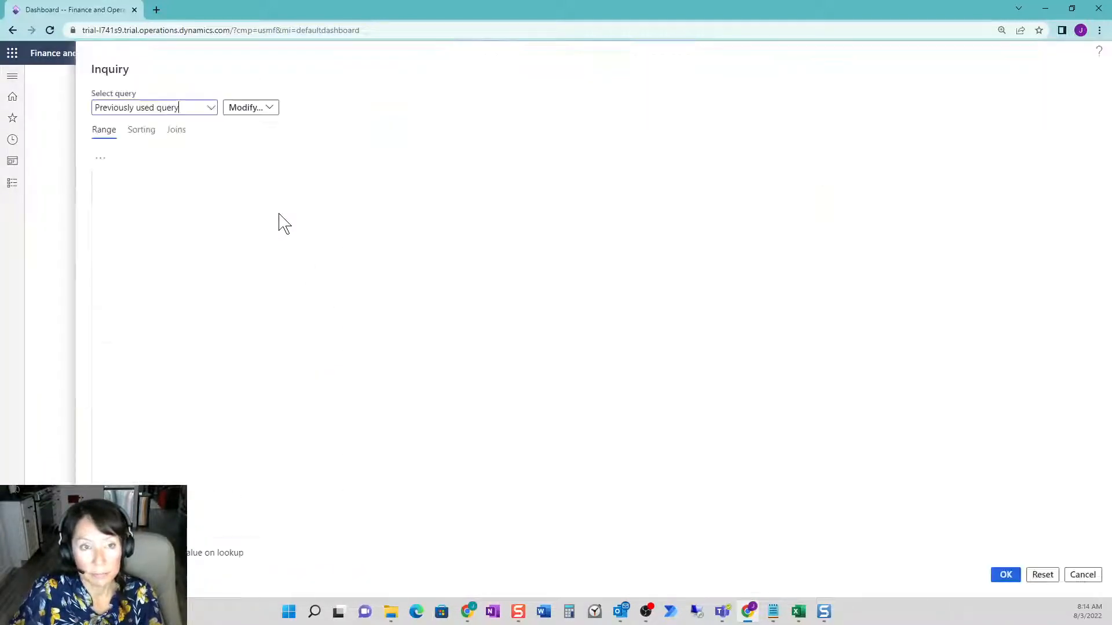
{"action": "left_click", "coordinate": [146, 141]}
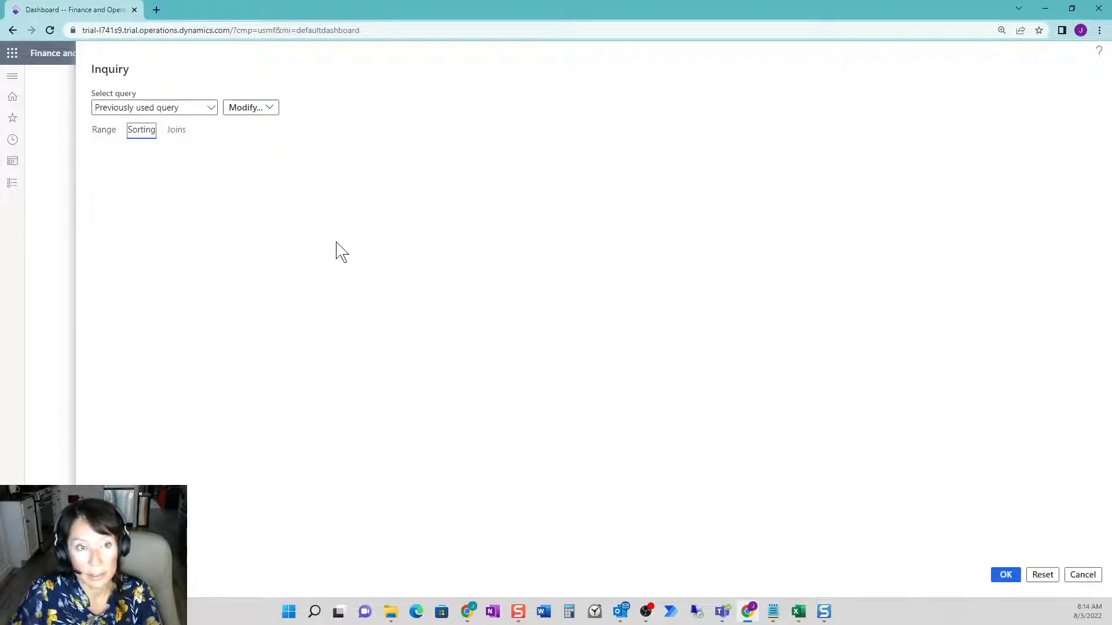
{"action": "left_click", "coordinate": [328, 230]}
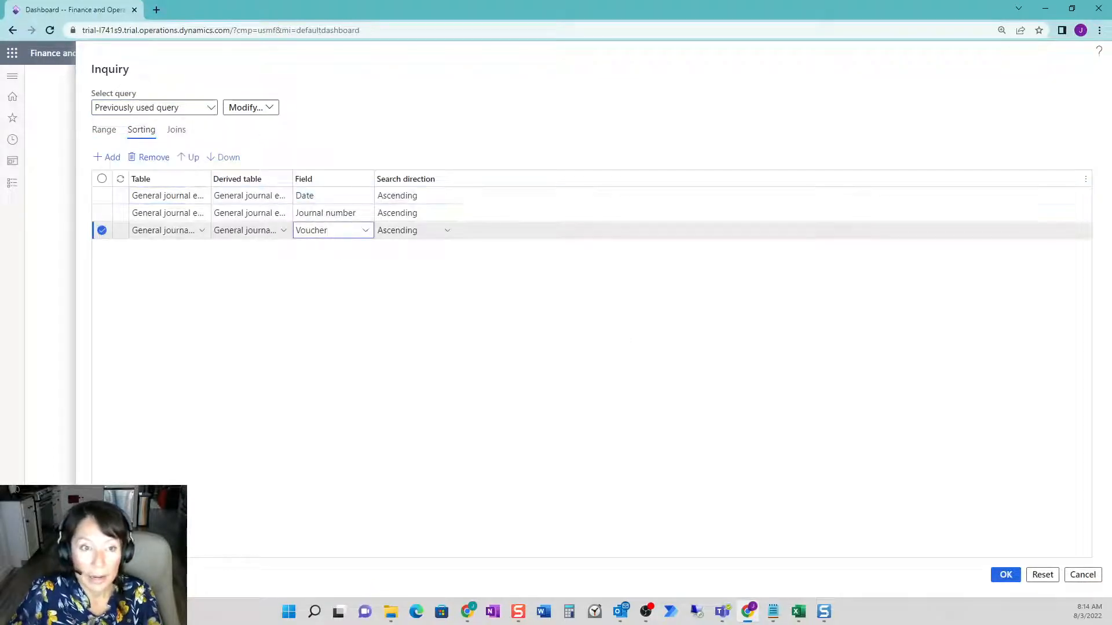
Add a sorting line below Voucher using the Main account table and its Main account field, in ascending order
{"action": "left_click", "coordinate": [112, 165]}
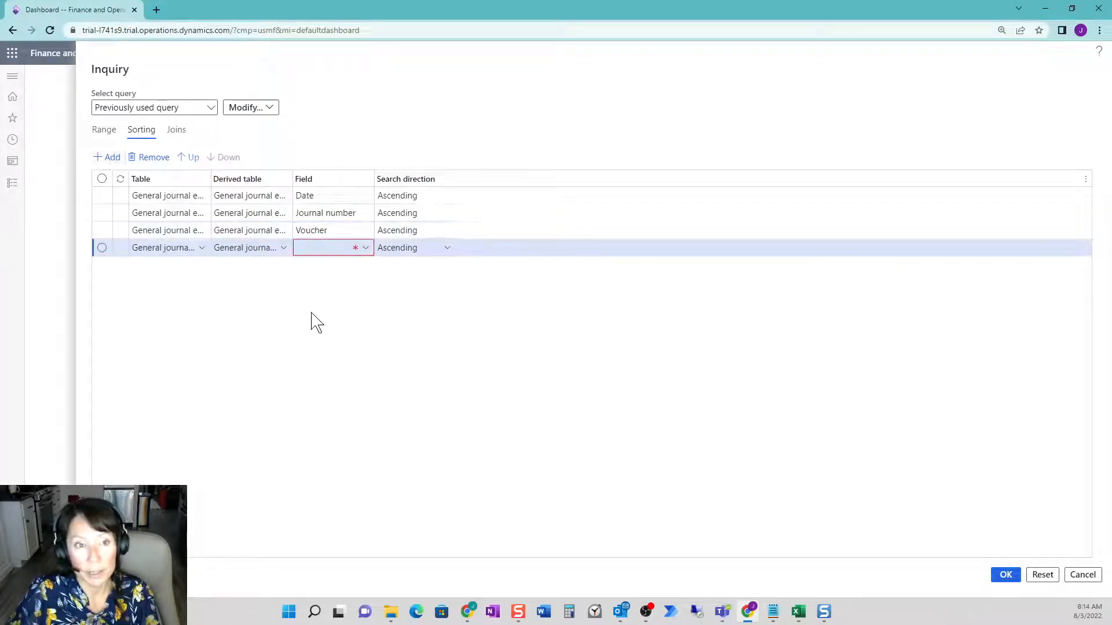
{"action": "left_click", "coordinate": [202, 251]}
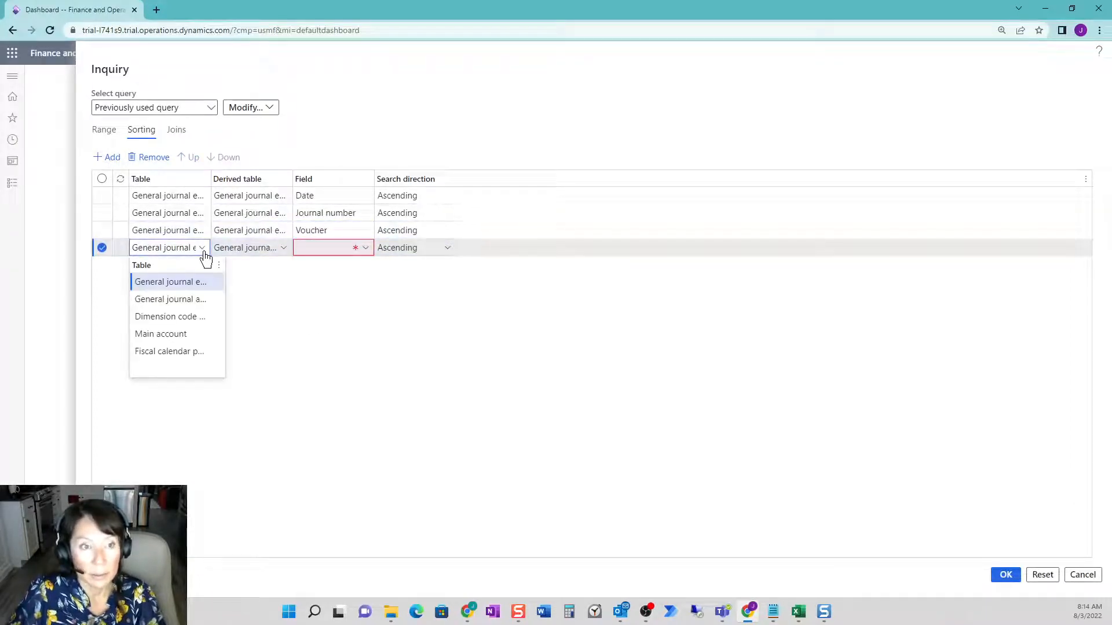
{"action": "left_click", "coordinate": [228, 337]}
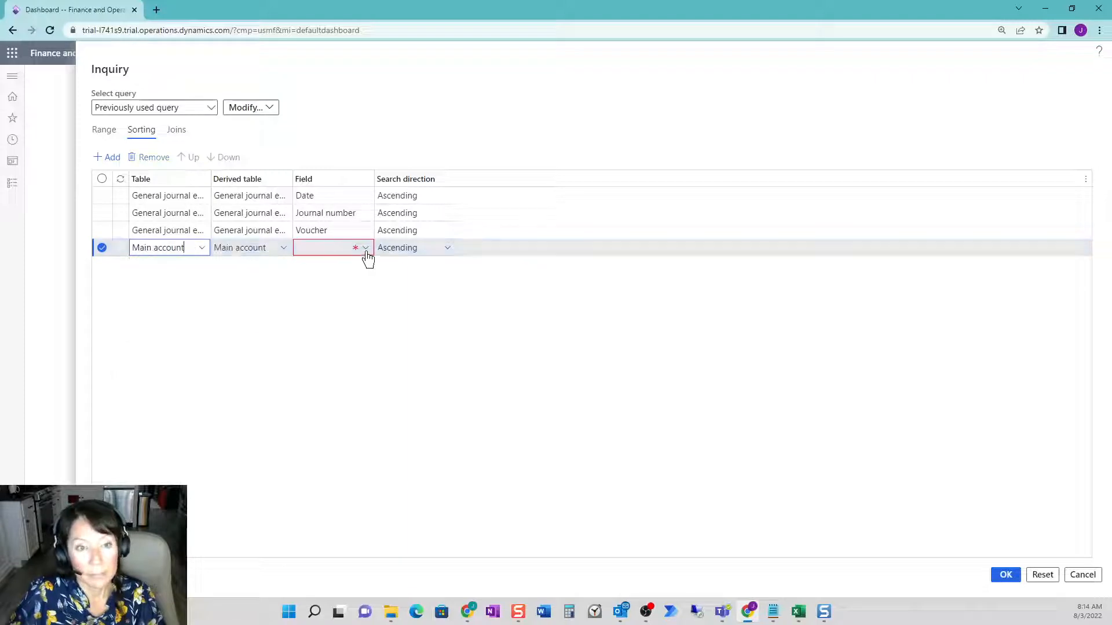
{"action": "left_click", "coordinate": [366, 251]}
{"action": "scroll", "coordinate": [348, 324], "scroll_direction": "down", "scroll_amount": 6}
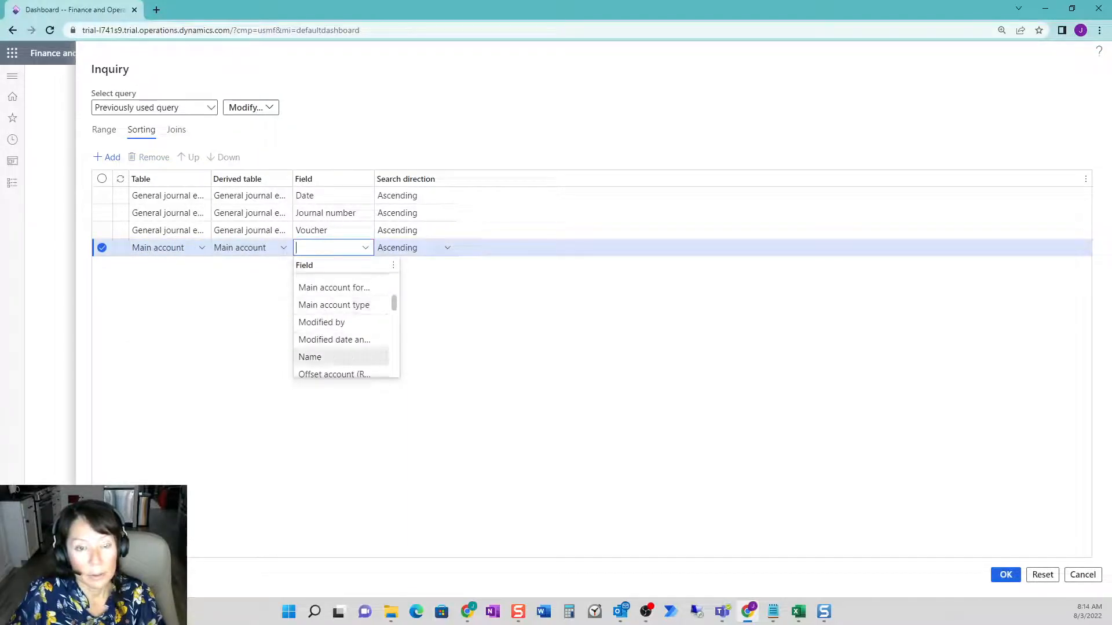
{"action": "scroll", "coordinate": [367, 336], "scroll_direction": "down", "scroll_amount": 2}
{"action": "scroll", "coordinate": [367, 335], "scroll_direction": "up", "scroll_amount": 2}
{"action": "scroll", "coordinate": [347, 324], "scroll_direction": "up", "scroll_amount": 2}
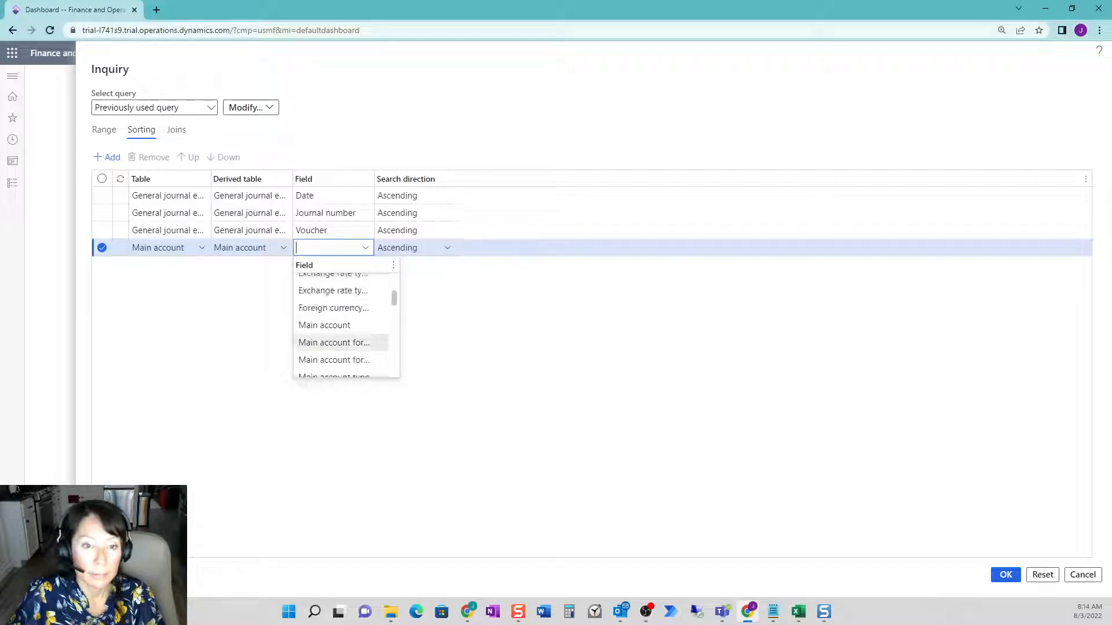
{"action": "left_click", "coordinate": [347, 324]}
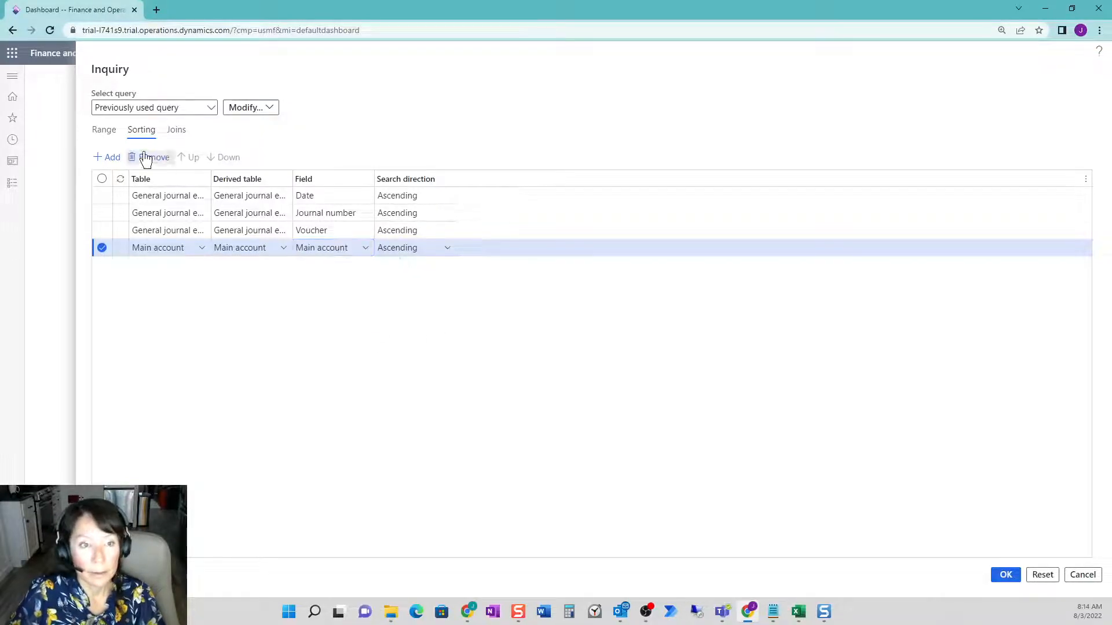
Return to the range criteria and set the Main account criteria to 400000..499999
{"action": "left_click", "coordinate": [105, 131]}
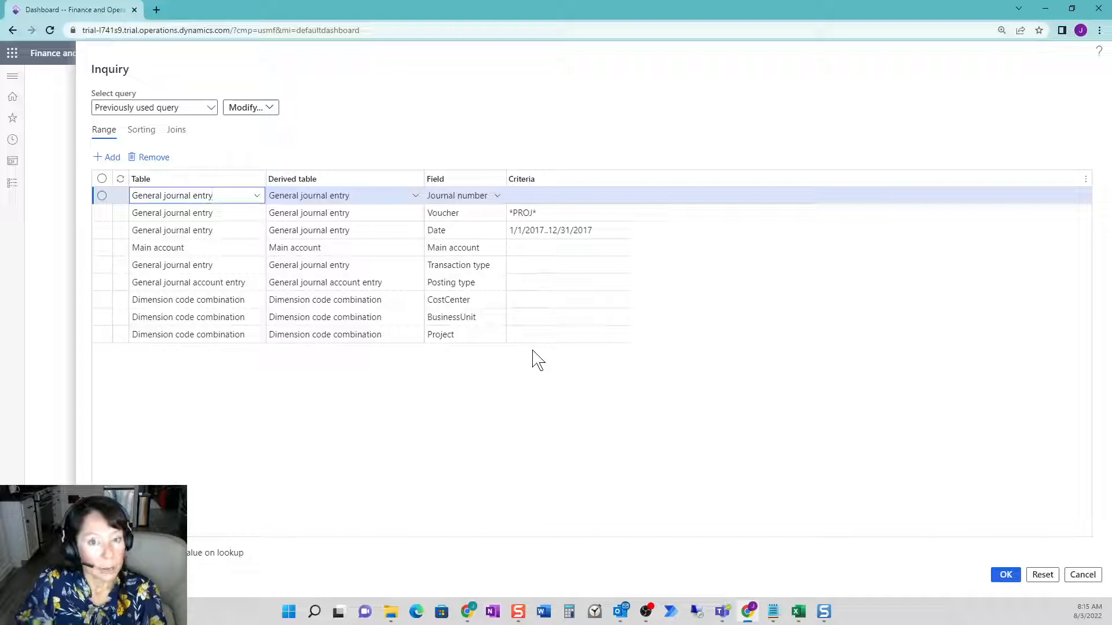
{"action": "left_click", "coordinate": [547, 248]}
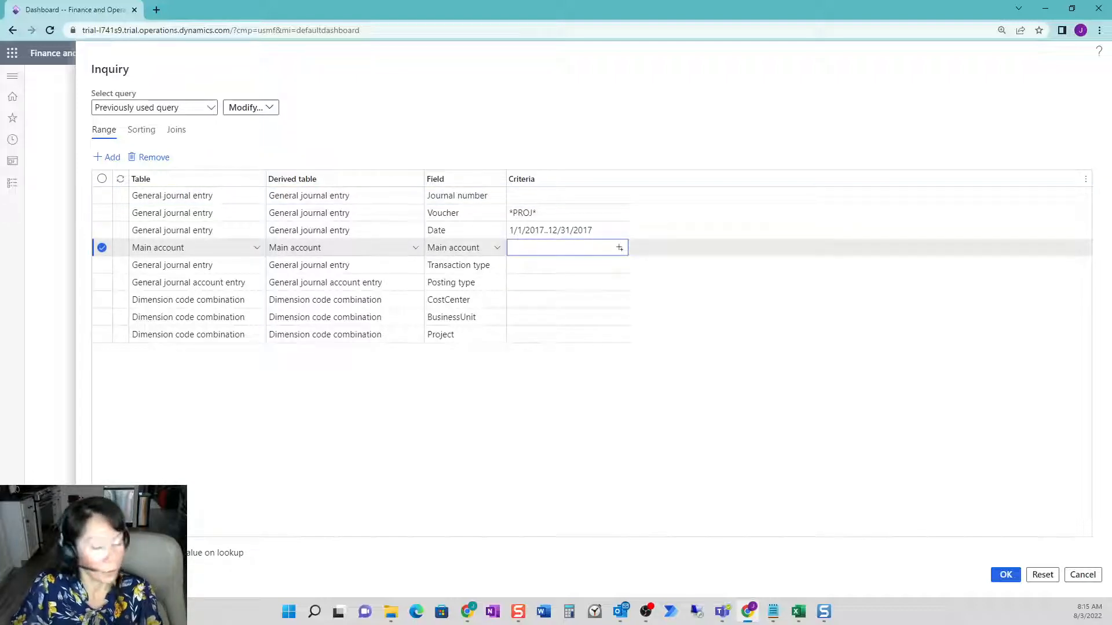
{"action": "type", "text": "400"}
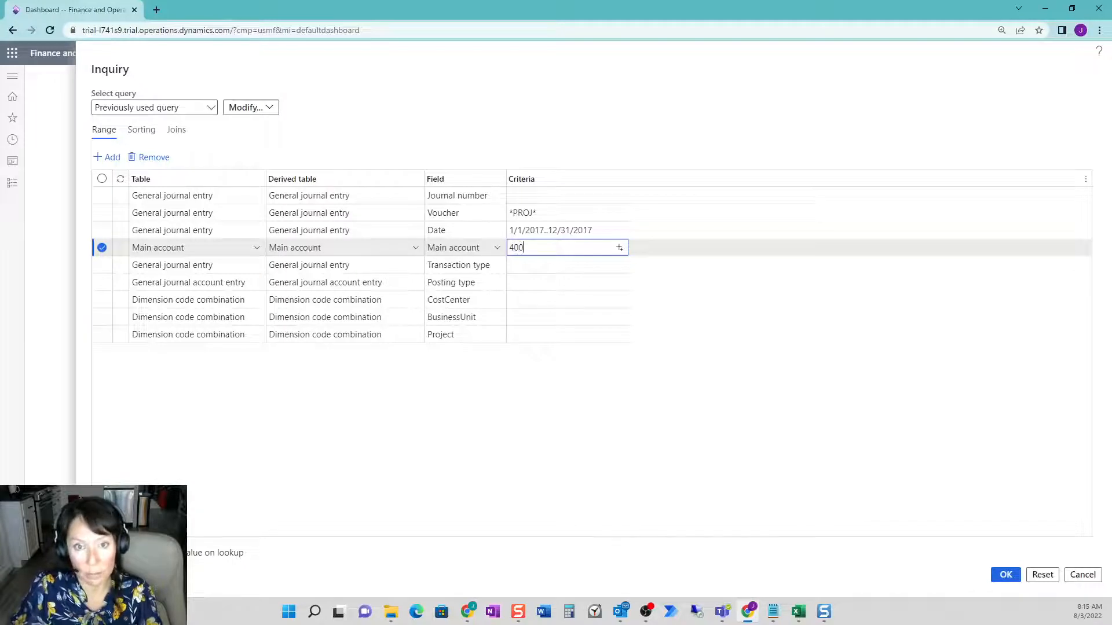
{"action": "type", "text": "000"}
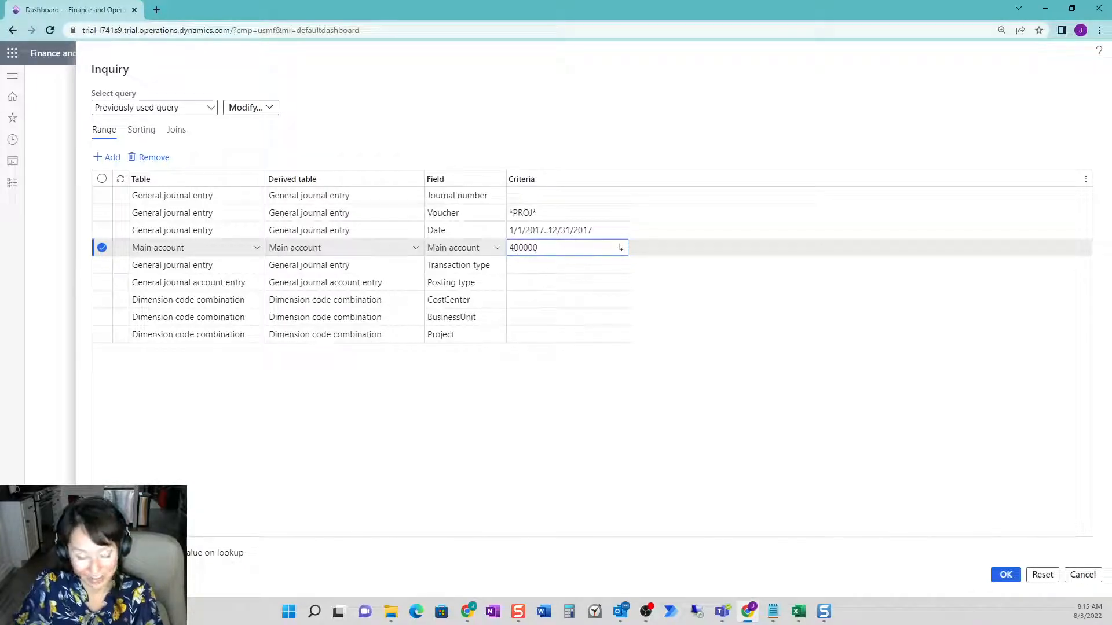
{"action": "type", "text": "..49"}
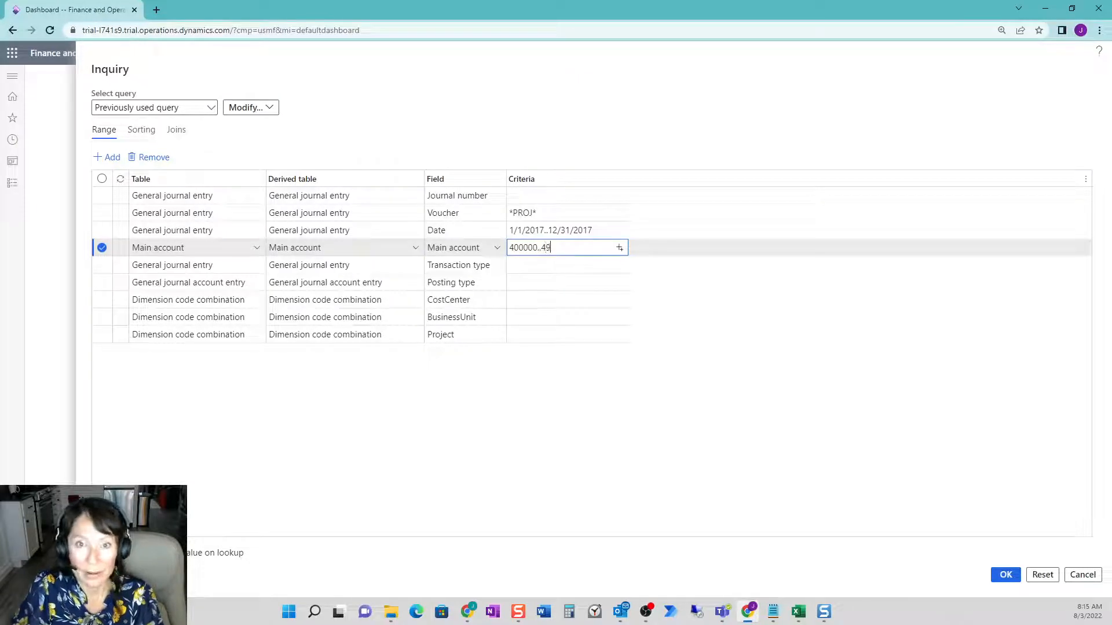
{"action": "type", "text": "9999"}
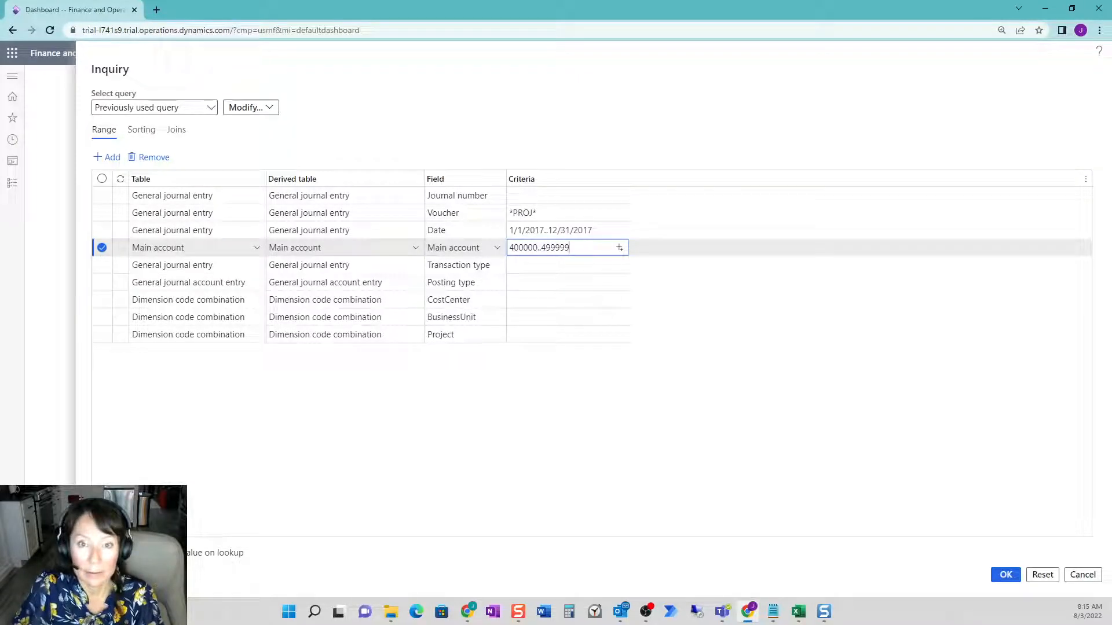
{"action": "left_click", "coordinate": [564, 271]}
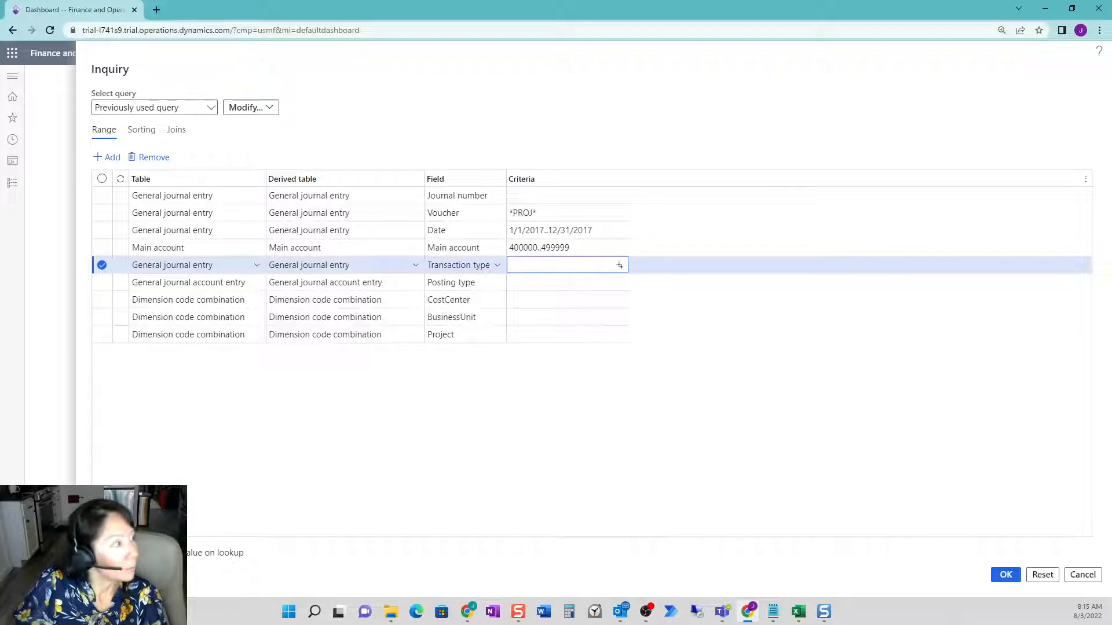
Extend both ends of the Main account criteria to seven digits, 4000000..4999999
{"action": "key", "text": "alt+Tab"}
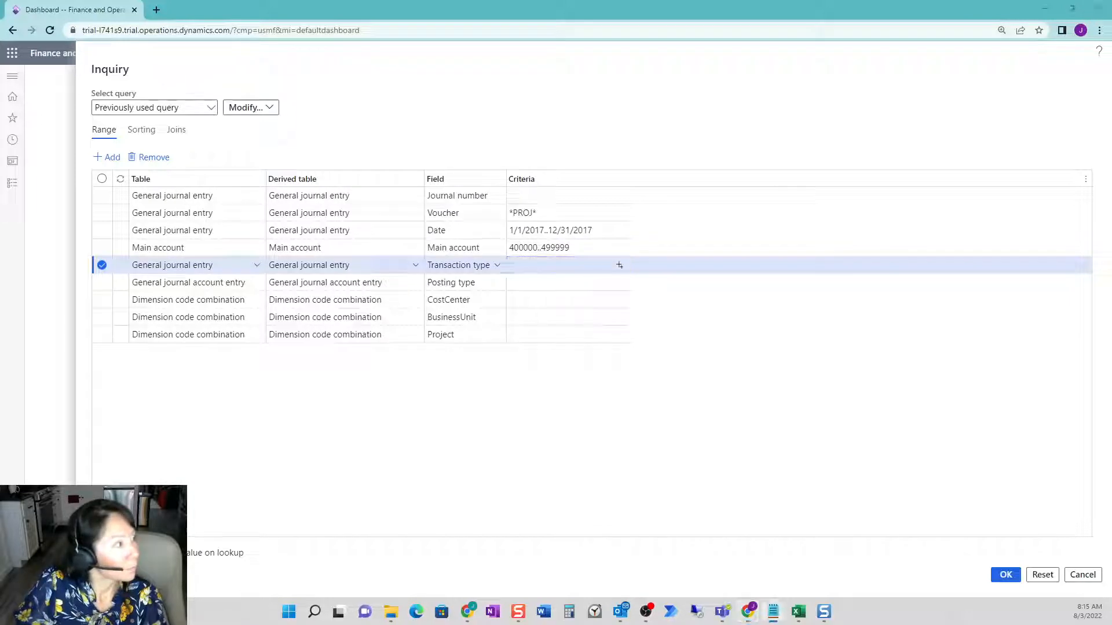
{"action": "left_click", "coordinate": [525, 248]}
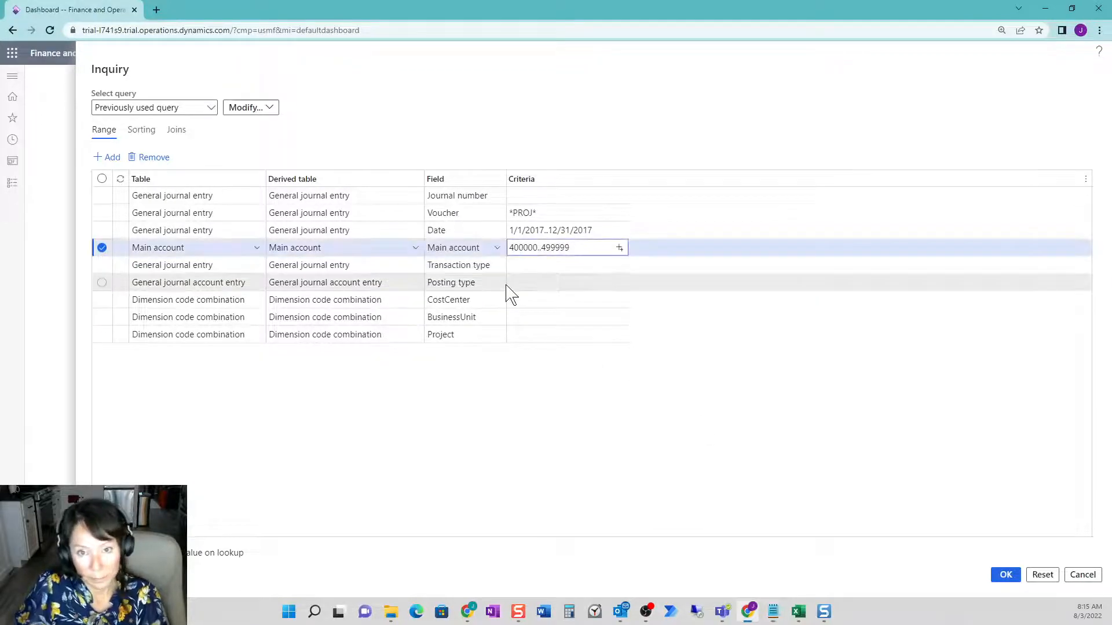
{"action": "type", "text": "0"}
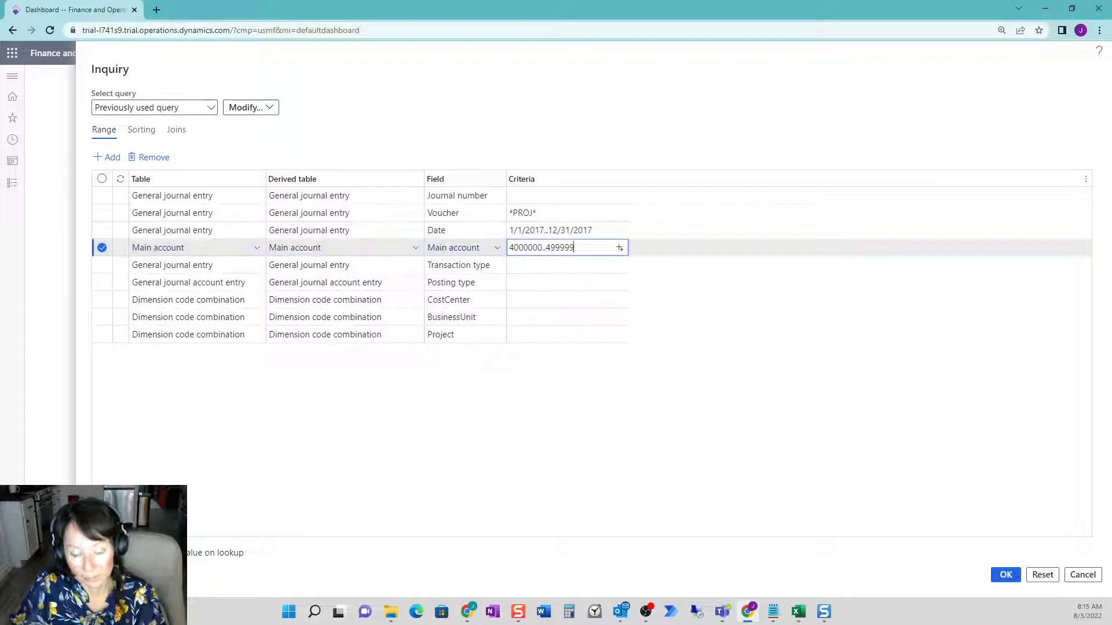
{"action": "left_click", "coordinate": [546, 248]}
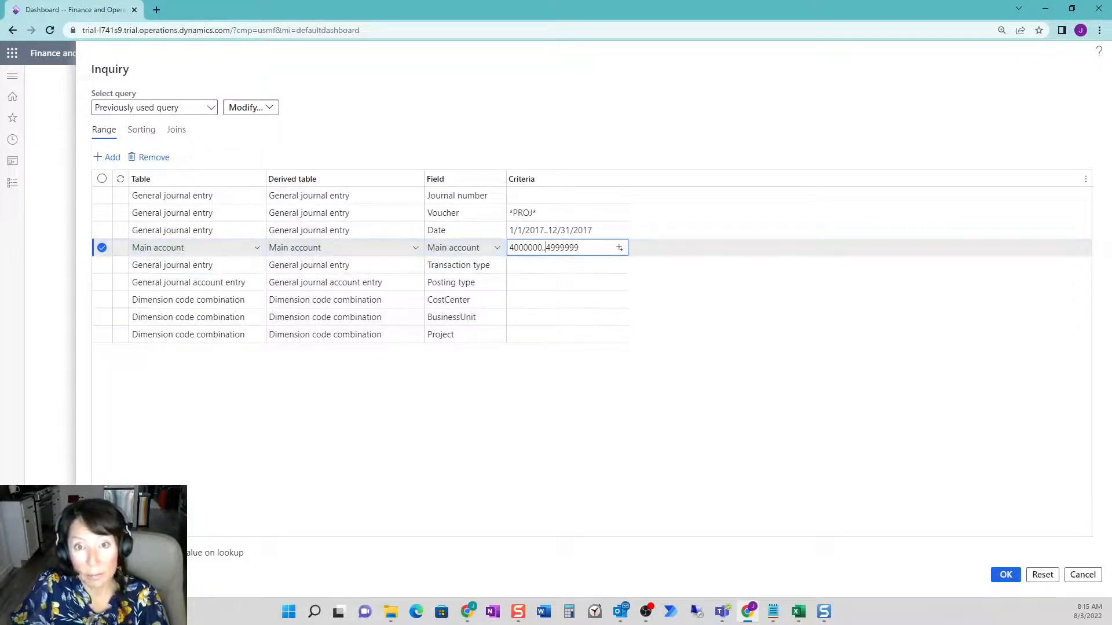
{"action": "left_click_drag", "start_coordinate": [514, 248], "coordinate": [579, 248]}
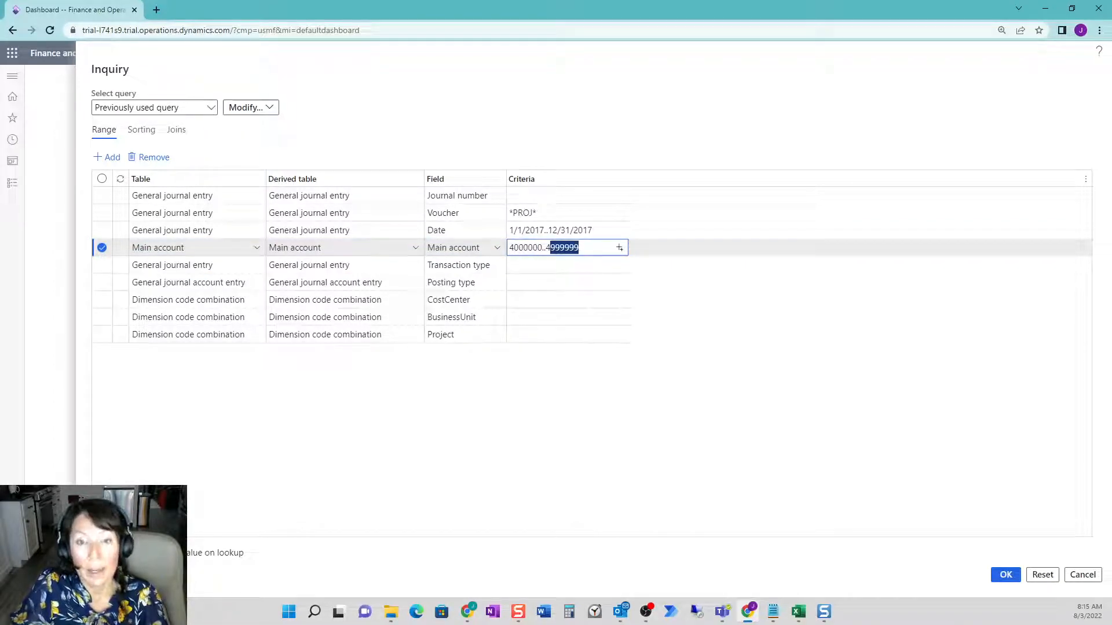
{"action": "left_click", "coordinate": [591, 438]}
Clear the *PROJ* wildcard from the Voucher criteria
{"action": "left_click", "coordinate": [521, 213]}
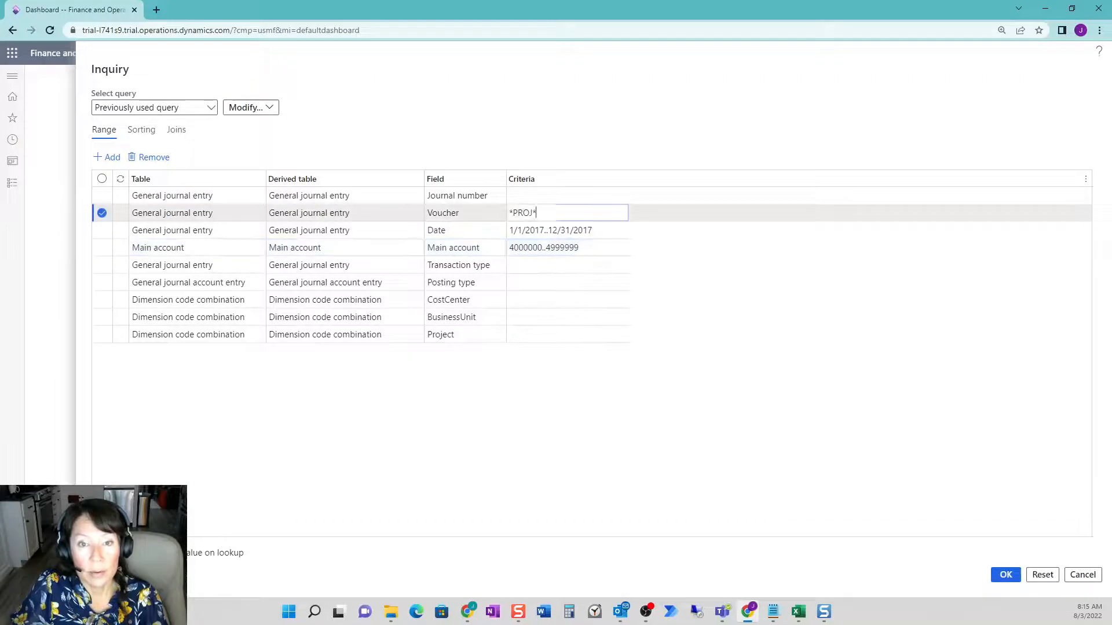
{"action": "key", "text": "Delete"}
{"action": "left_click", "coordinate": [593, 462]}
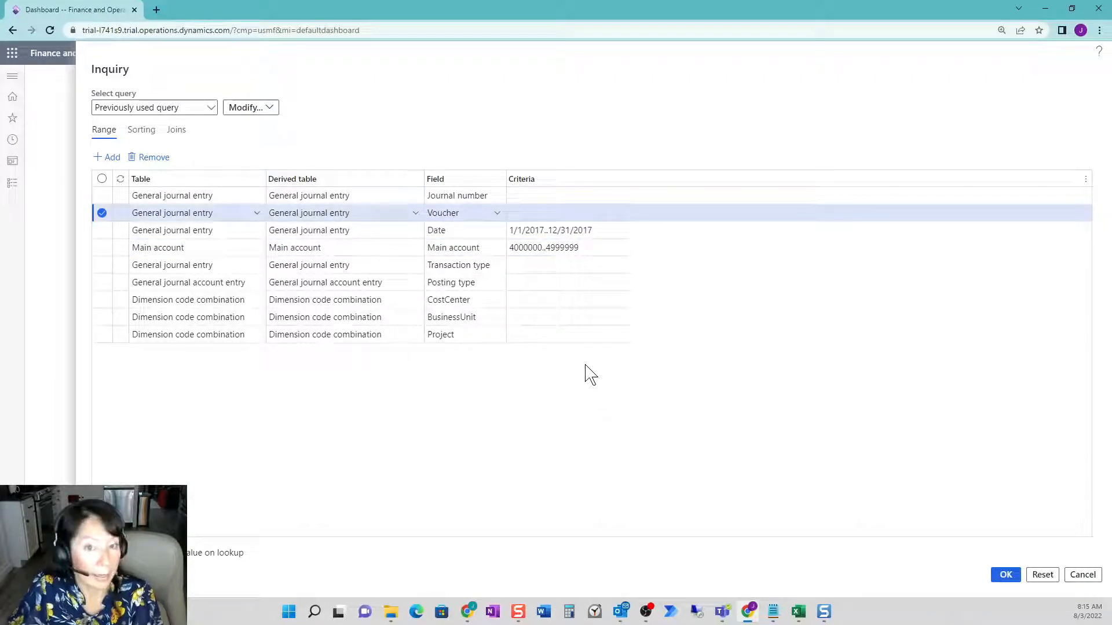
Add a range line above Project using the General journal account entry table and its Amount field
{"action": "left_click", "coordinate": [567, 335]}
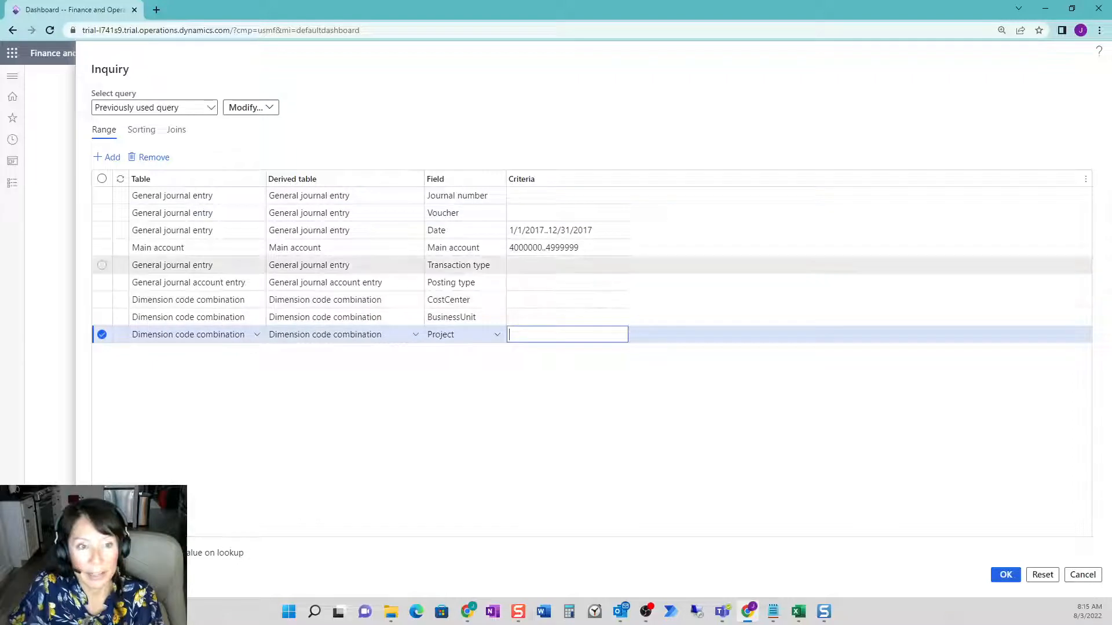
{"action": "left_click", "coordinate": [111, 159]}
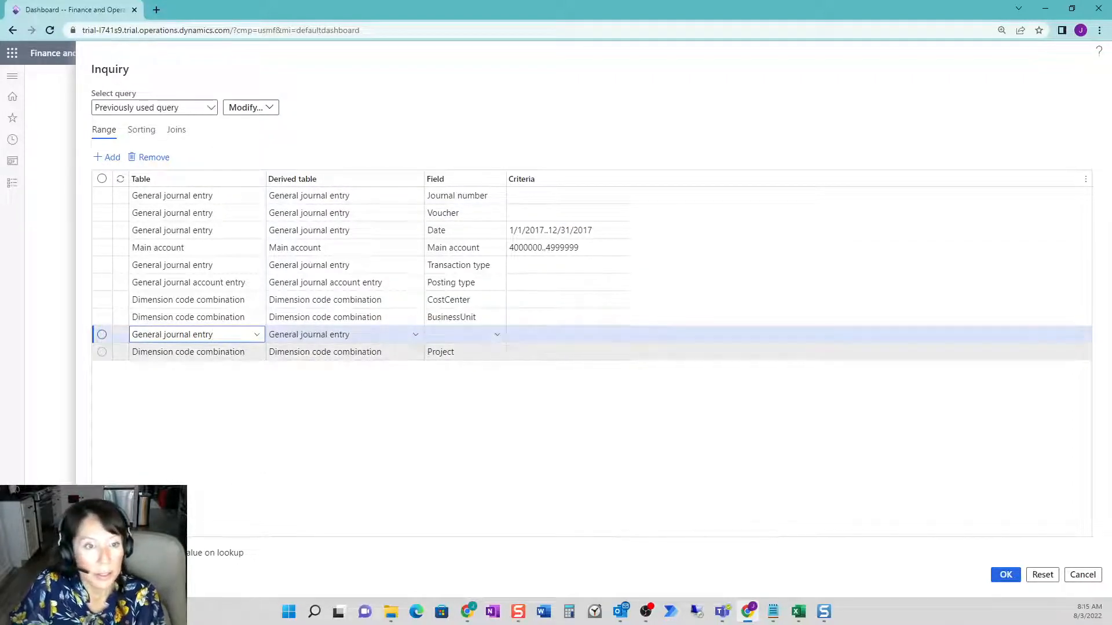
{"action": "left_click", "coordinate": [261, 340]}
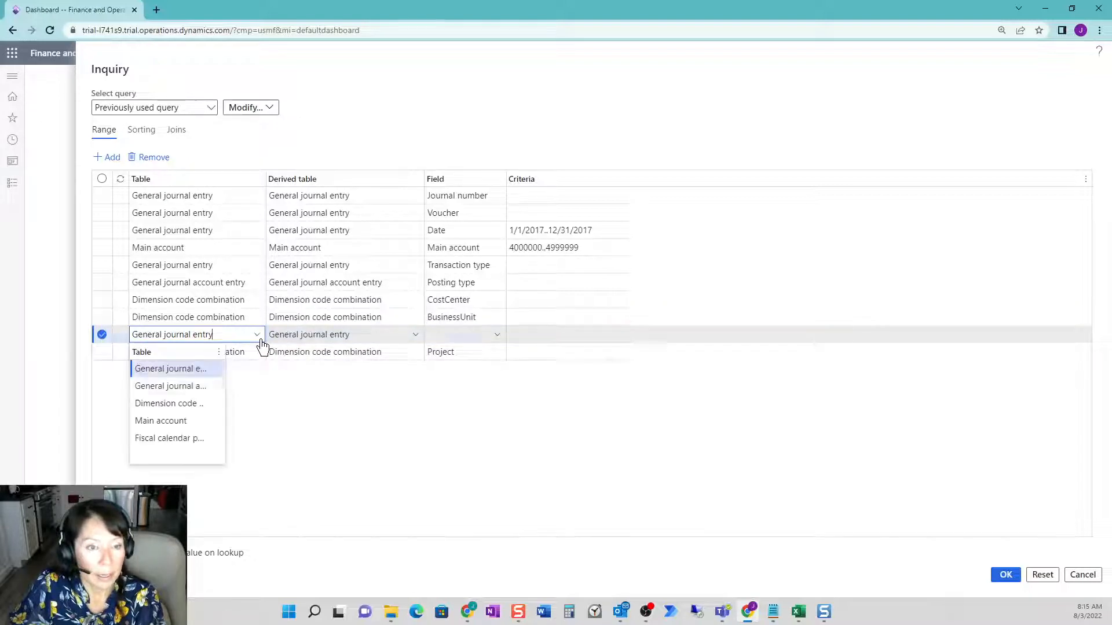
{"action": "left_click", "coordinate": [209, 390]}
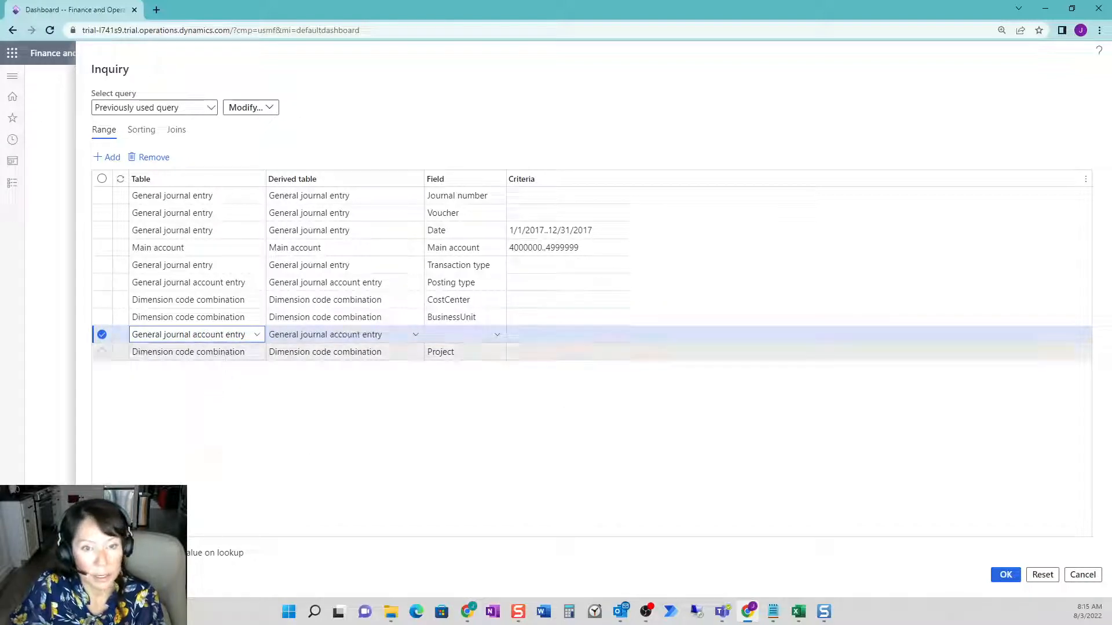
{"action": "left_click", "coordinate": [497, 339]}
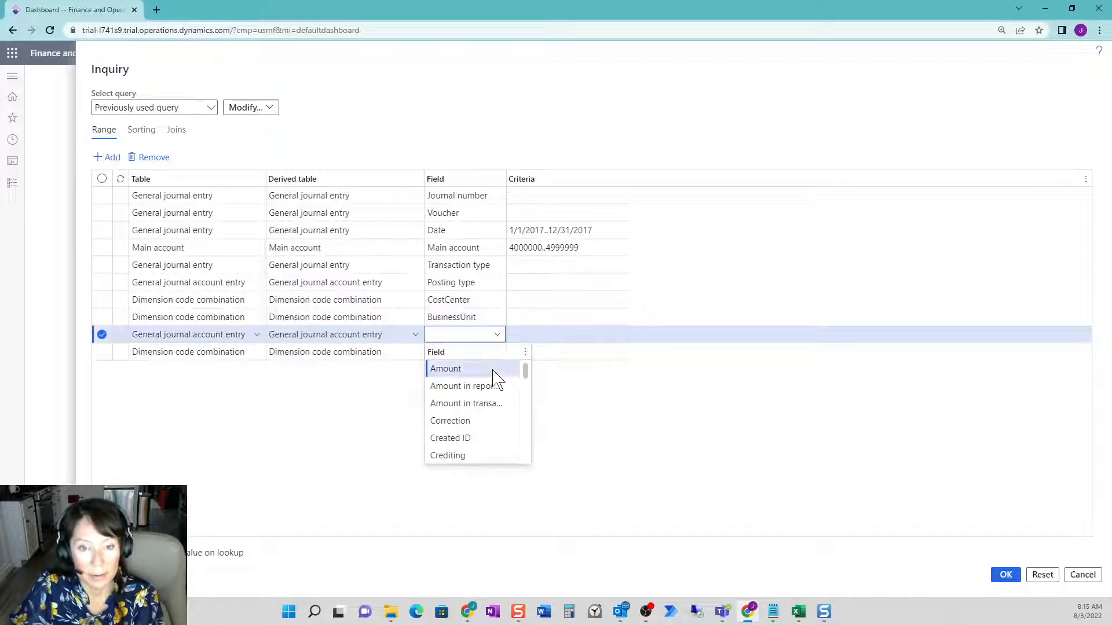
{"action": "left_click", "coordinate": [493, 371]}
Set the Amount criteria to -100000.. and run the inquiry
{"action": "key", "text": "Tab"}
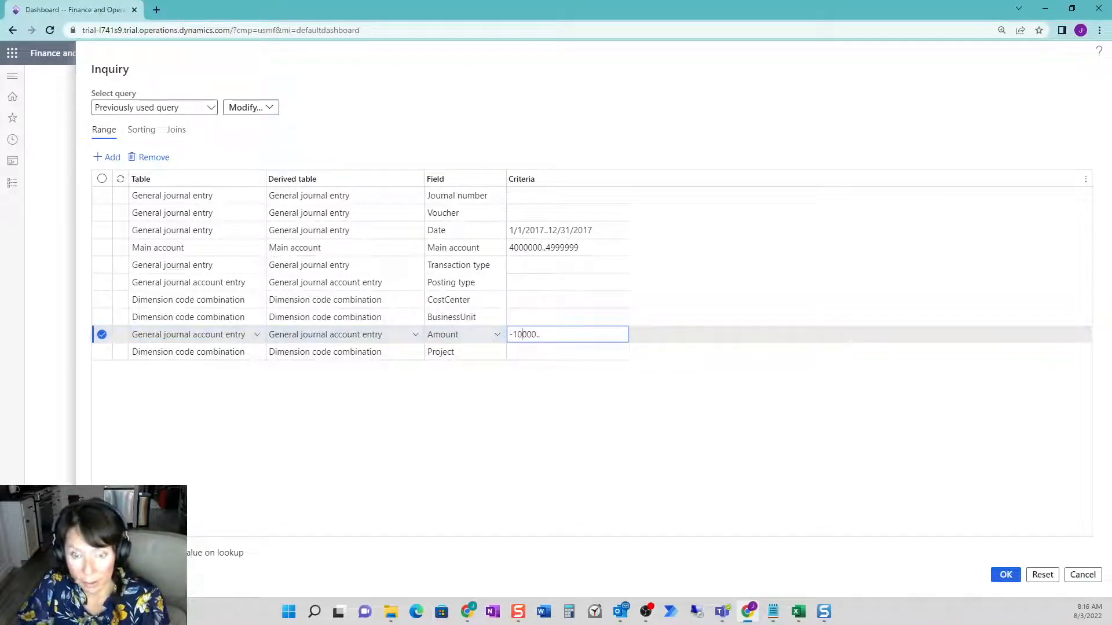
{"action": "type", "text": "0"}
{"action": "left_click", "coordinate": [618, 458]}
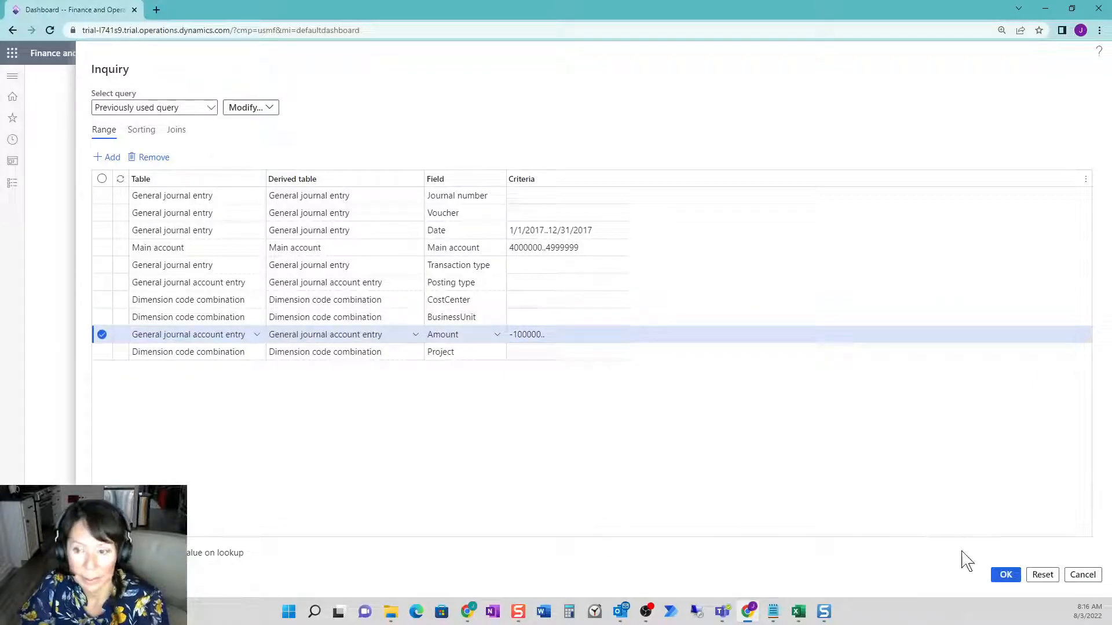
{"action": "left_click", "coordinate": [1006, 576]}
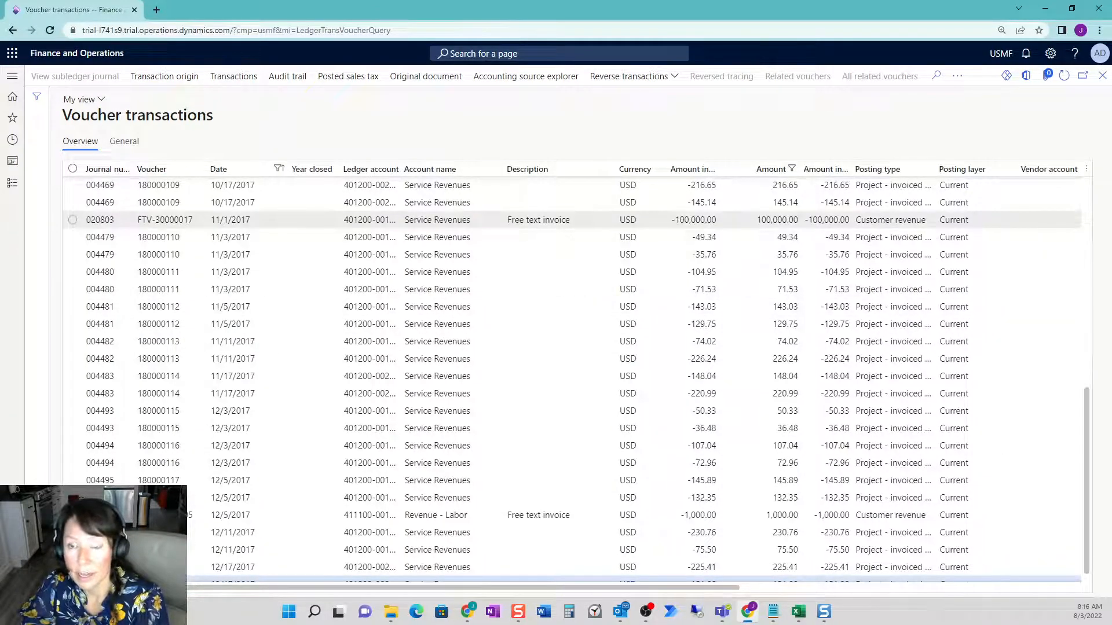
Examine the amounts in the filtered transactions, focusing on the free text invoice line dated 11/1/2017
{"action": "left_click", "coordinate": [827, 219]}
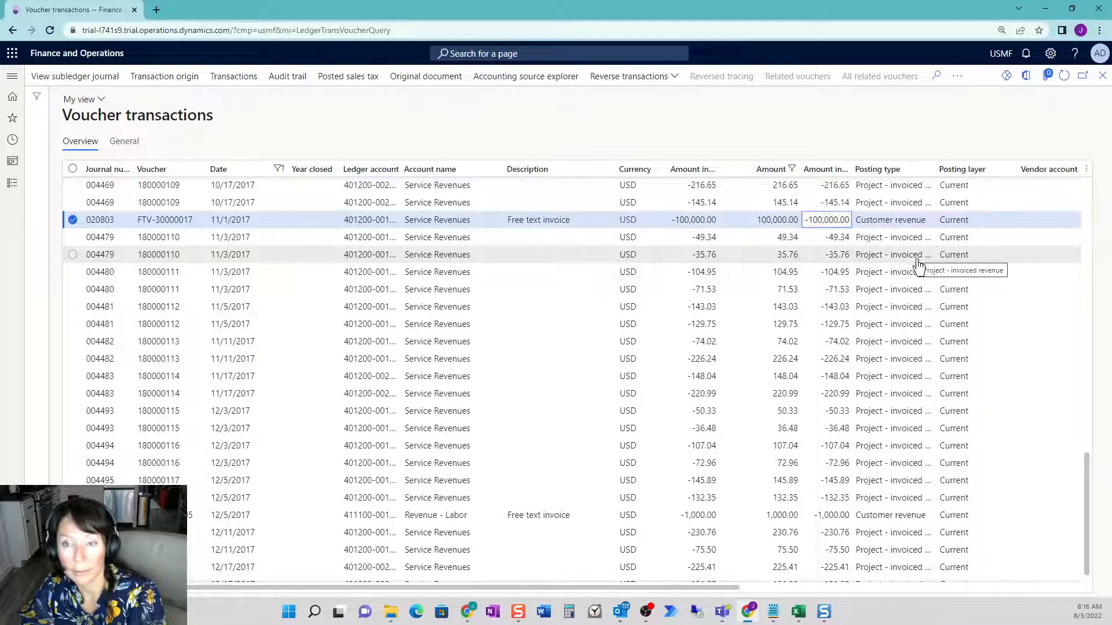
{"action": "scroll", "coordinate": [919, 267], "scroll_direction": "up", "scroll_amount": 12}
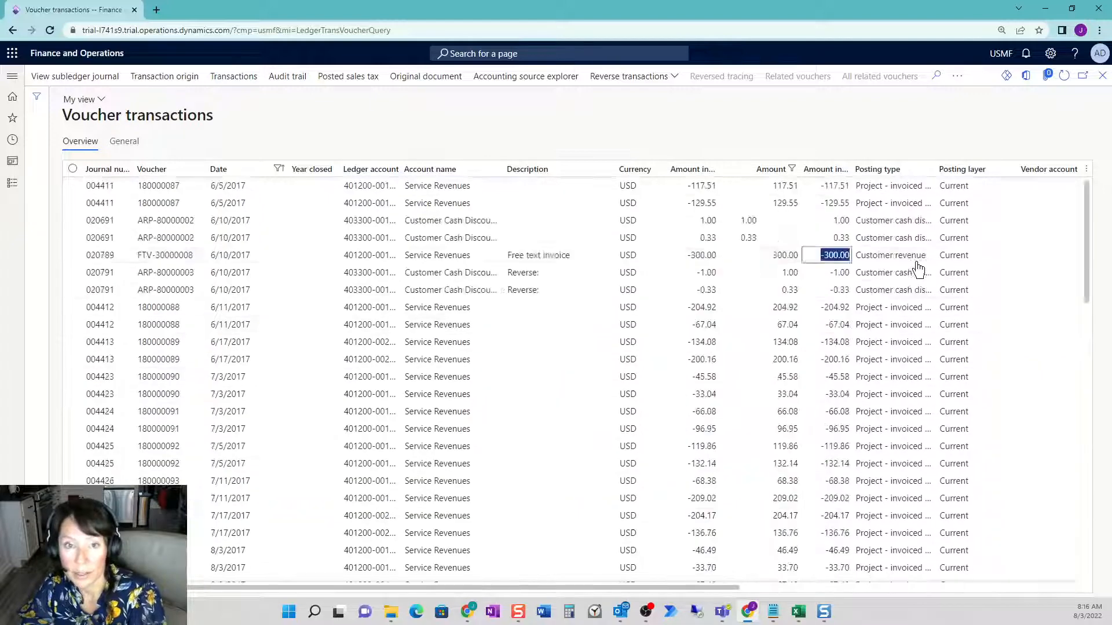
{"action": "scroll", "coordinate": [920, 266], "scroll_direction": "down", "scroll_amount": 10}
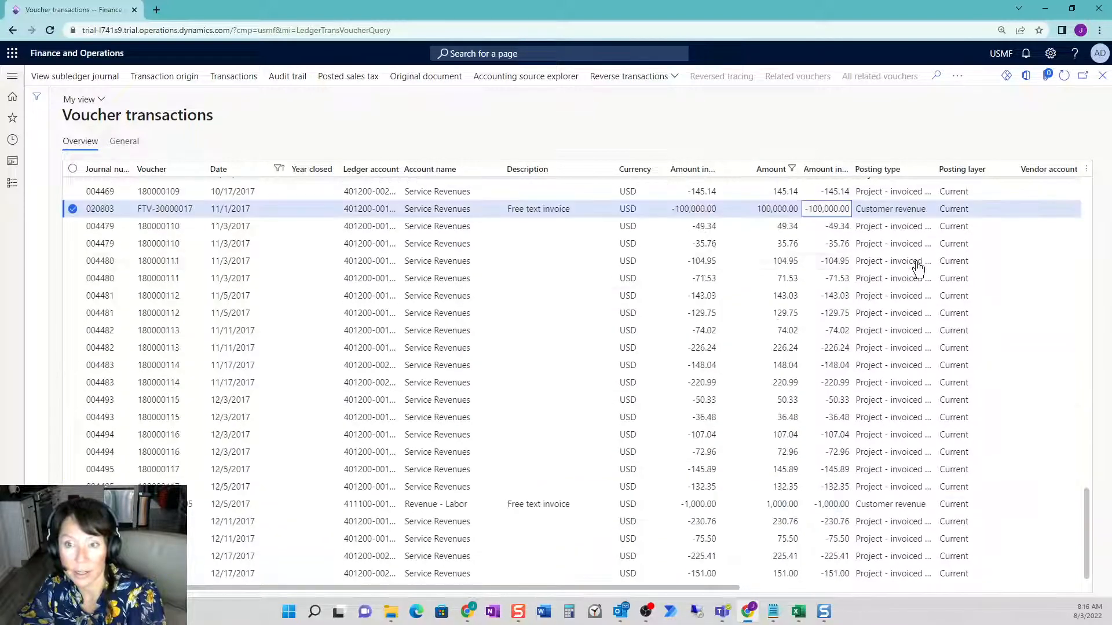
{"action": "left_click_drag", "start_coordinate": [813, 209], "coordinate": [829, 209]}
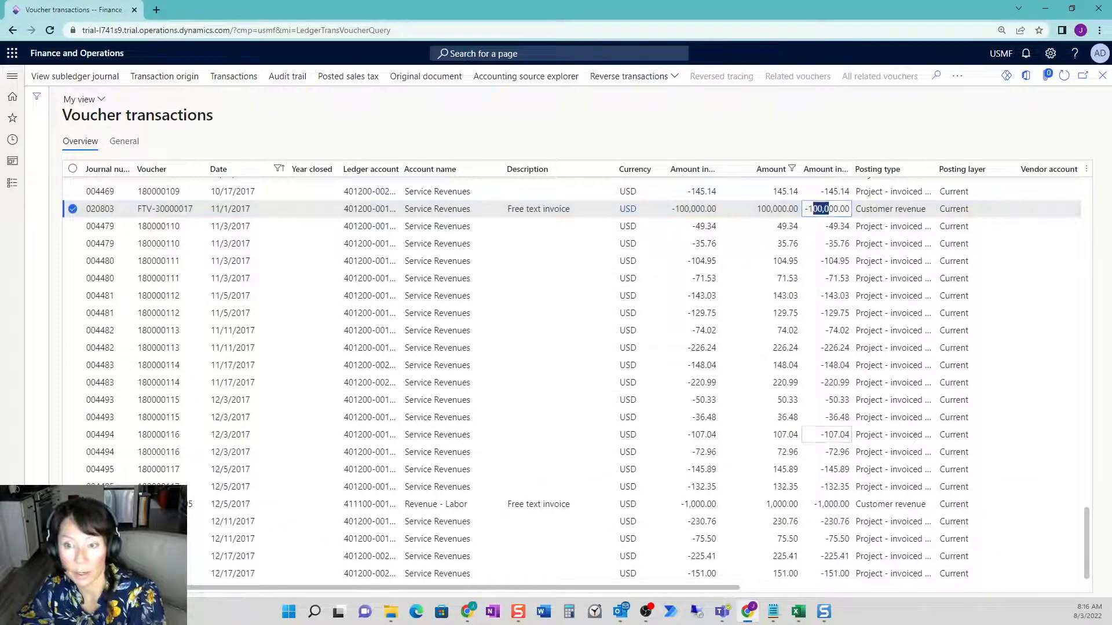
Reopen the Voucher transactions inquiry, set the Amount criteria to ..-100000 and run it
{"action": "left_click", "coordinate": [13, 186]}
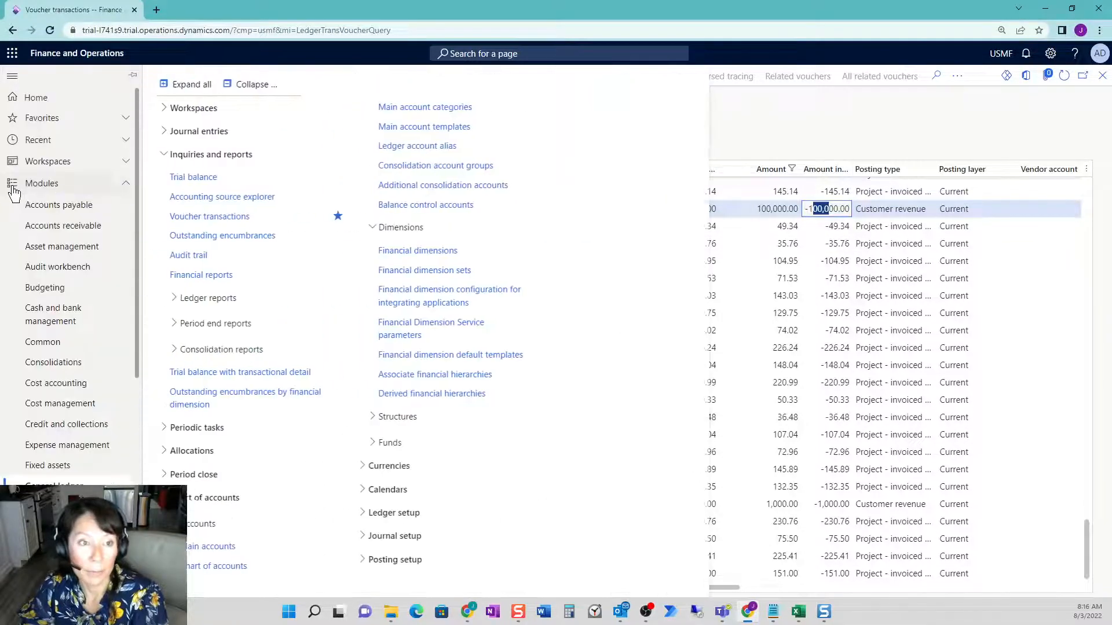
{"action": "left_click", "coordinate": [262, 219]}
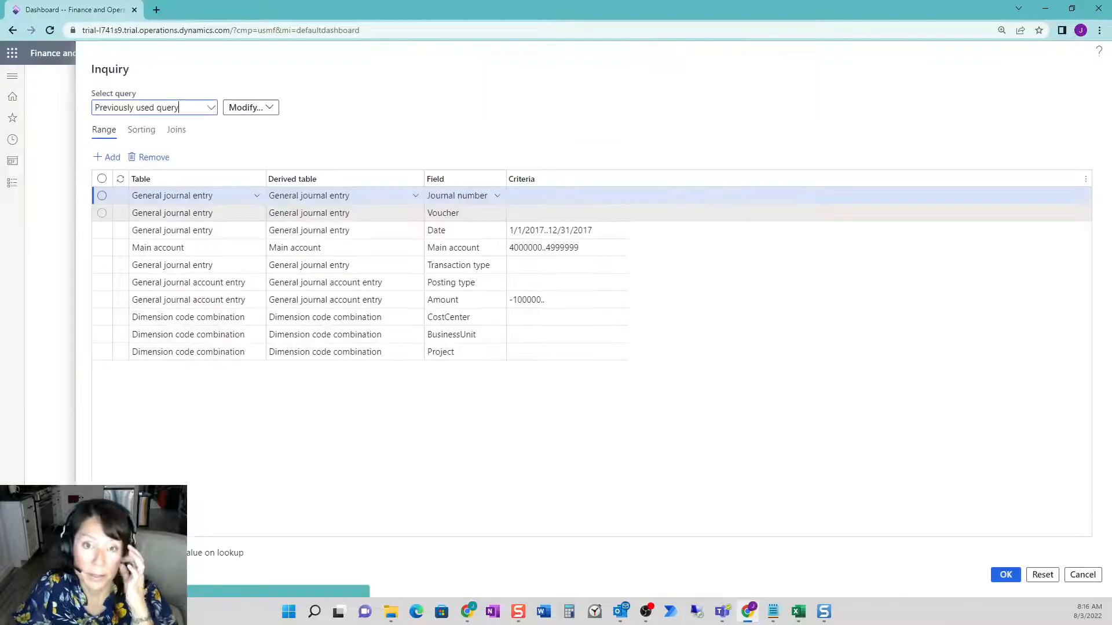
{"action": "left_click", "coordinate": [512, 300]}
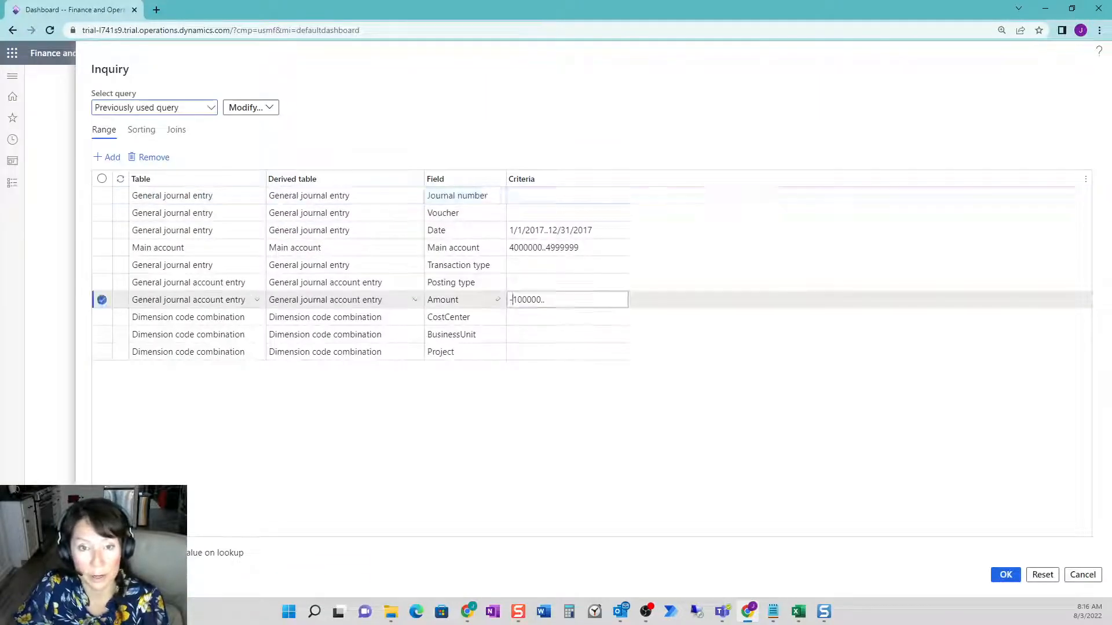
{"action": "type", "text": ".."}
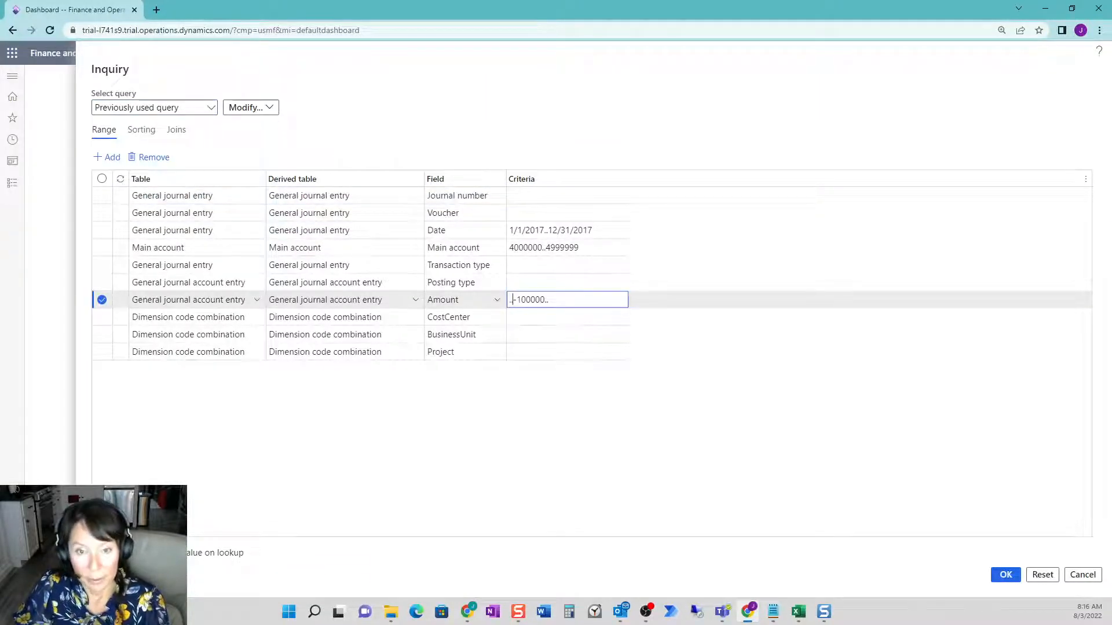
{"action": "left_click", "coordinate": [795, 496]}
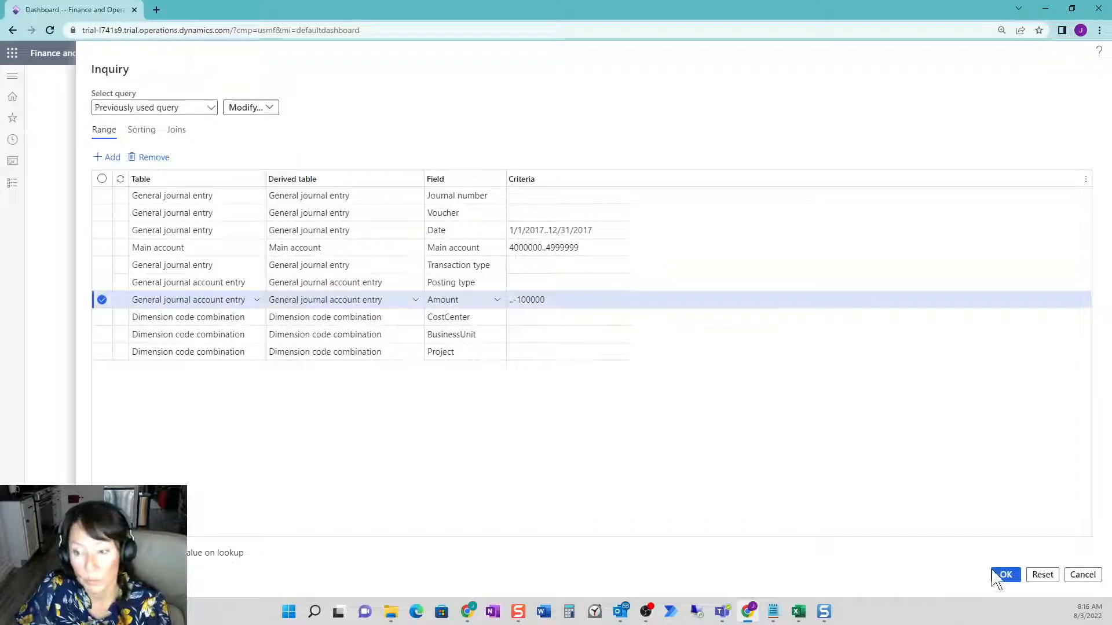
{"action": "left_click", "coordinate": [1006, 576]}
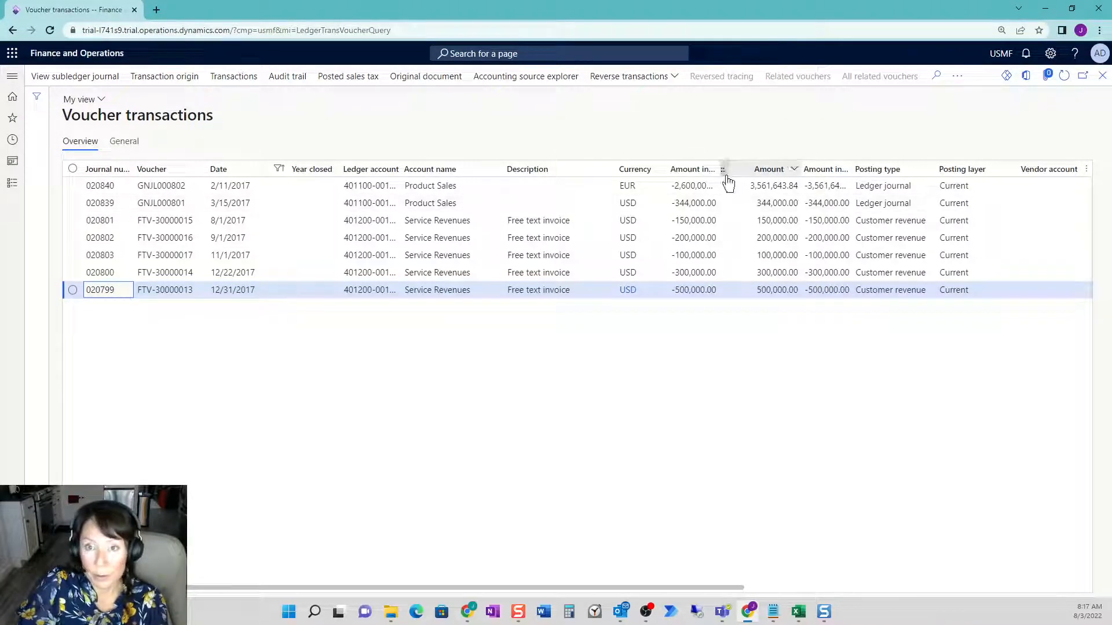
Widen the Amount in transaction currency column and total it
{"action": "left_click_drag", "start_coordinate": [720, 170], "coordinate": [746, 174]}
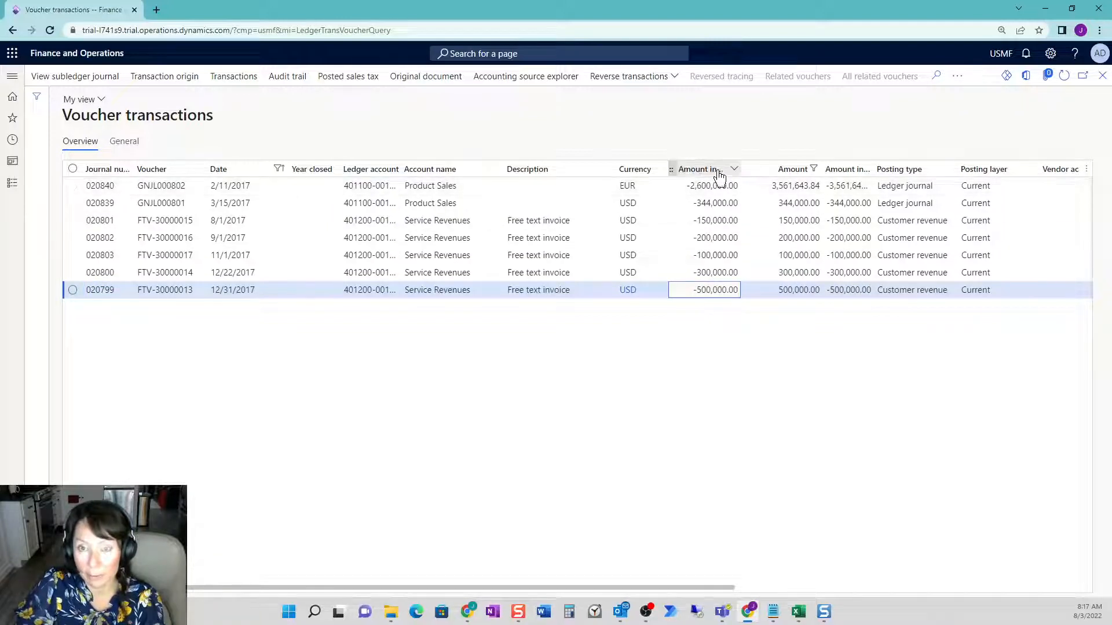
{"action": "right_click", "coordinate": [698, 173]}
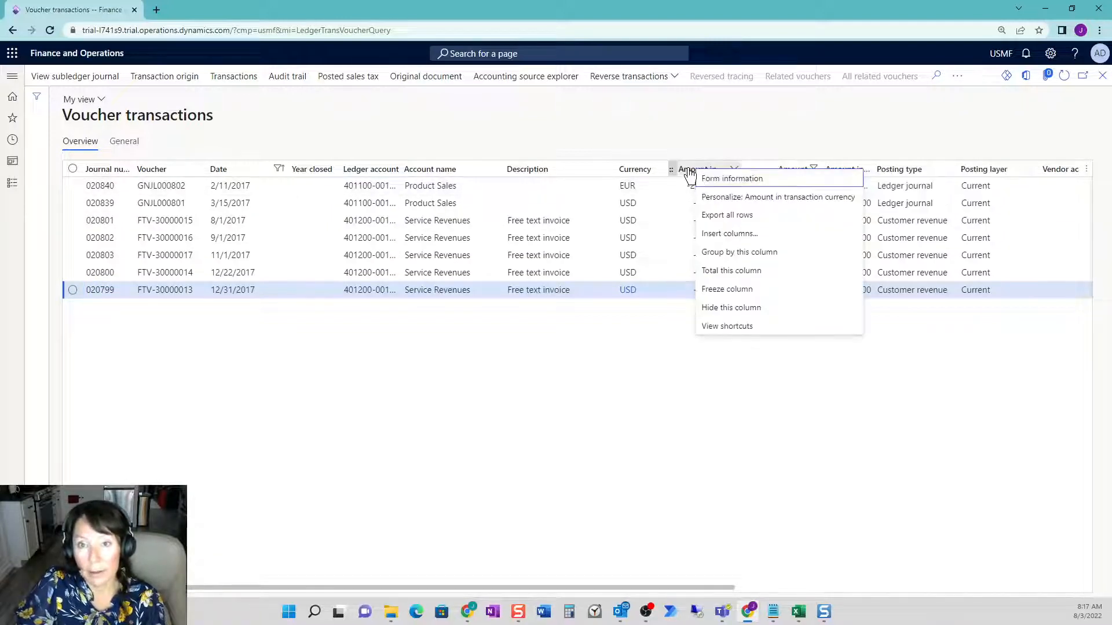
{"action": "left_click", "coordinate": [752, 271]}
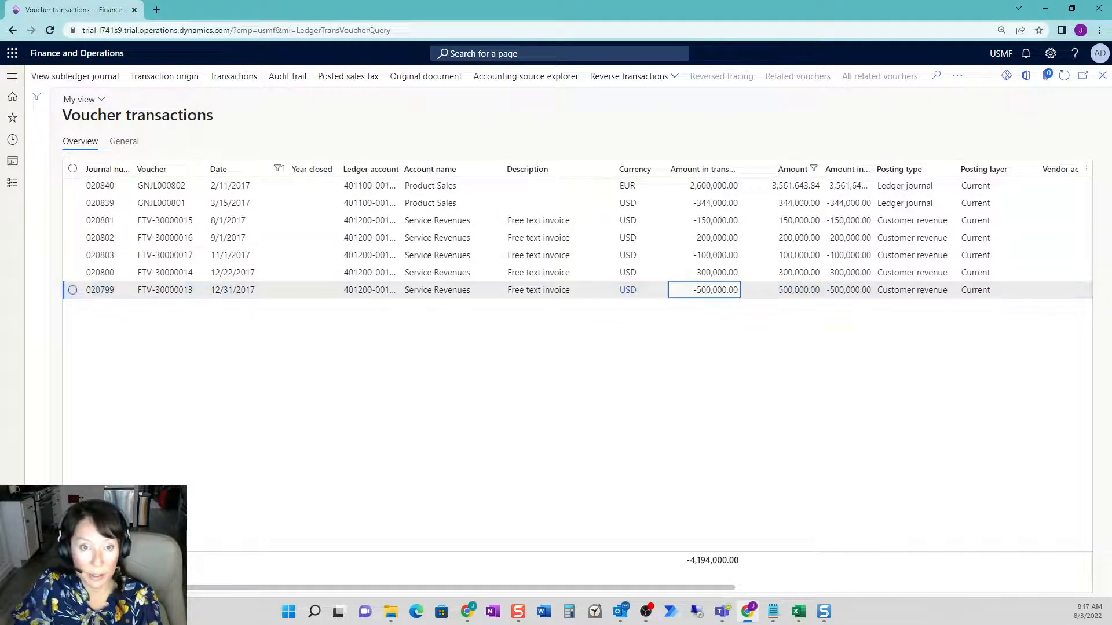
Review the listed transactions, including their transaction currency amounts, customer names and Created by values
{"action": "left_click", "coordinate": [452, 290]}
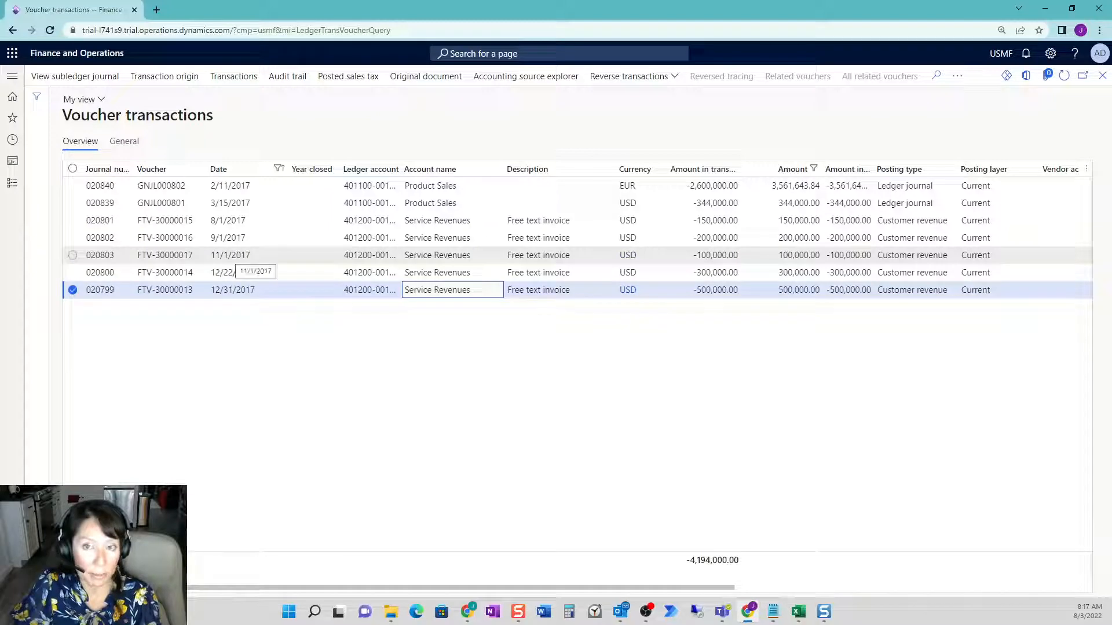
{"action": "left_click", "coordinate": [704, 185]}
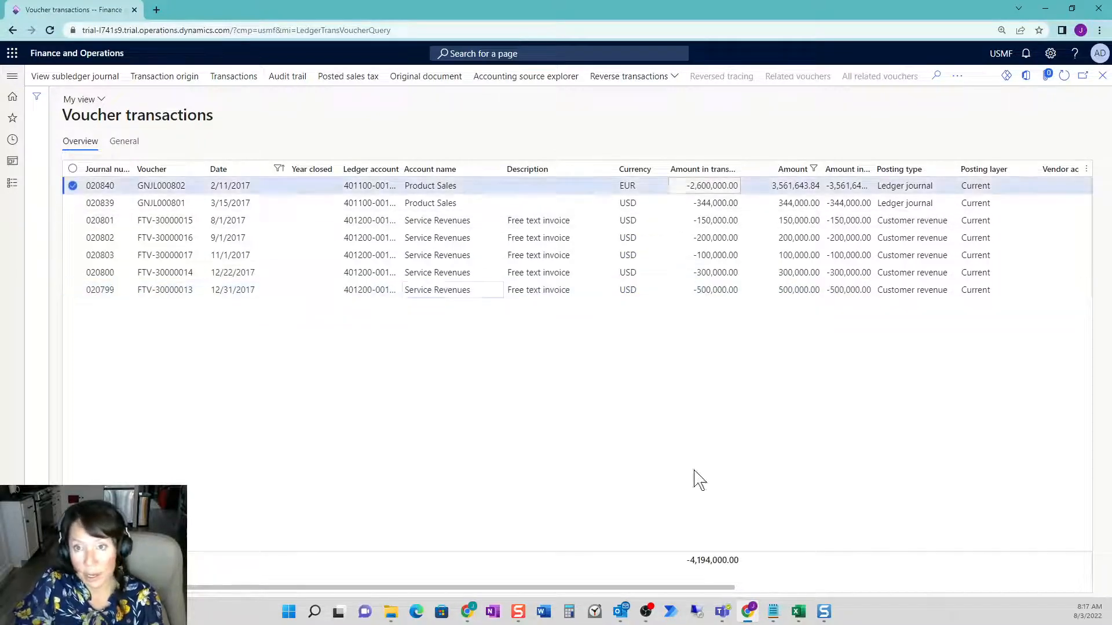
{"action": "left_click_drag", "start_coordinate": [696, 588], "coordinate": [1065, 588]}
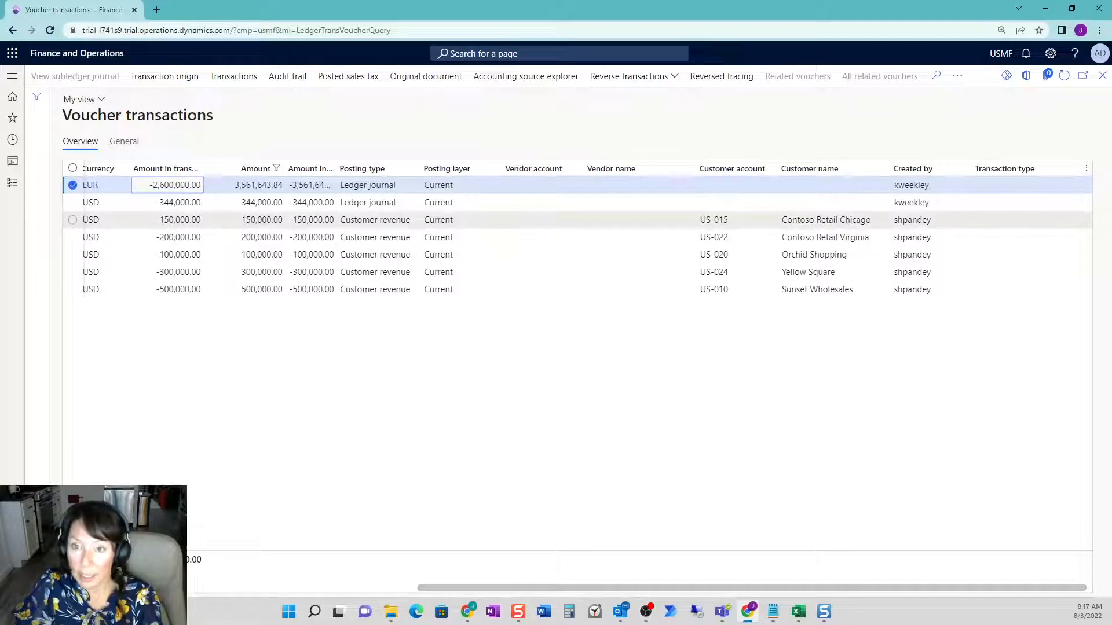
{"action": "left_click", "coordinate": [828, 220]}
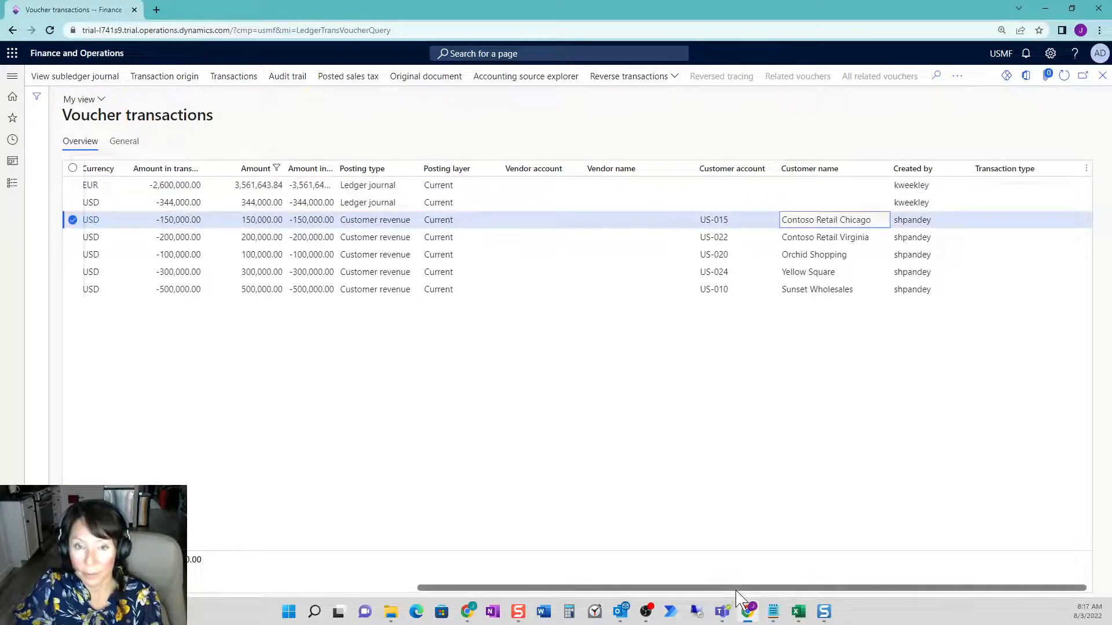
{"action": "left_click_drag", "start_coordinate": [737, 589], "coordinate": [348, 576]}
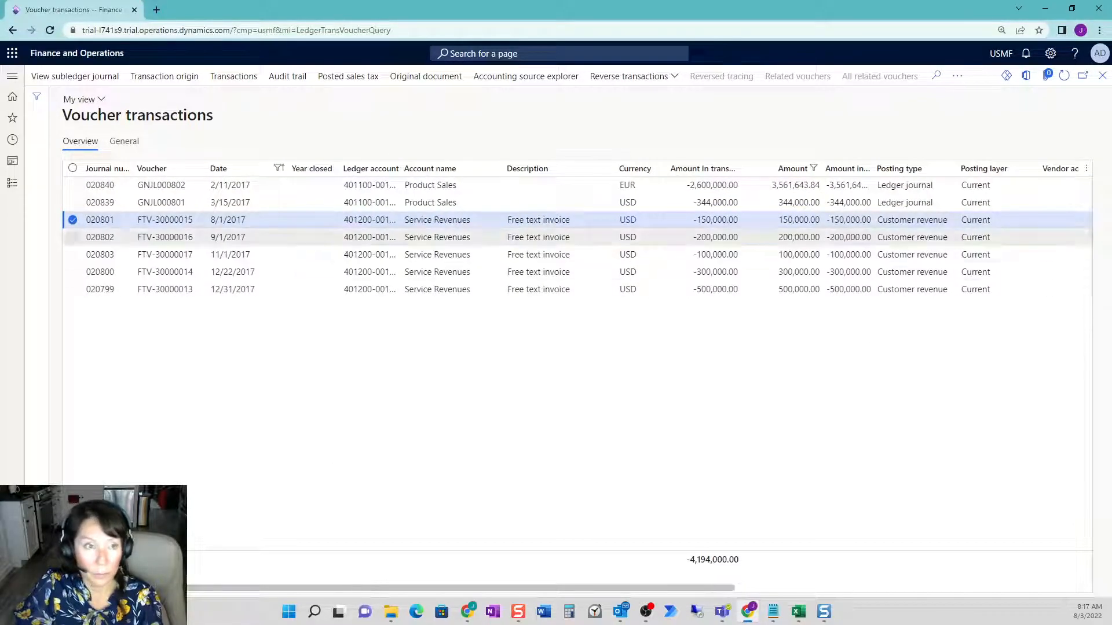
Reopen the Voucher transactions inquiry, change the Amount criteria to <-100000 and run it
{"action": "left_click", "coordinate": [13, 183]}
{"action": "left_click", "coordinate": [276, 225]}
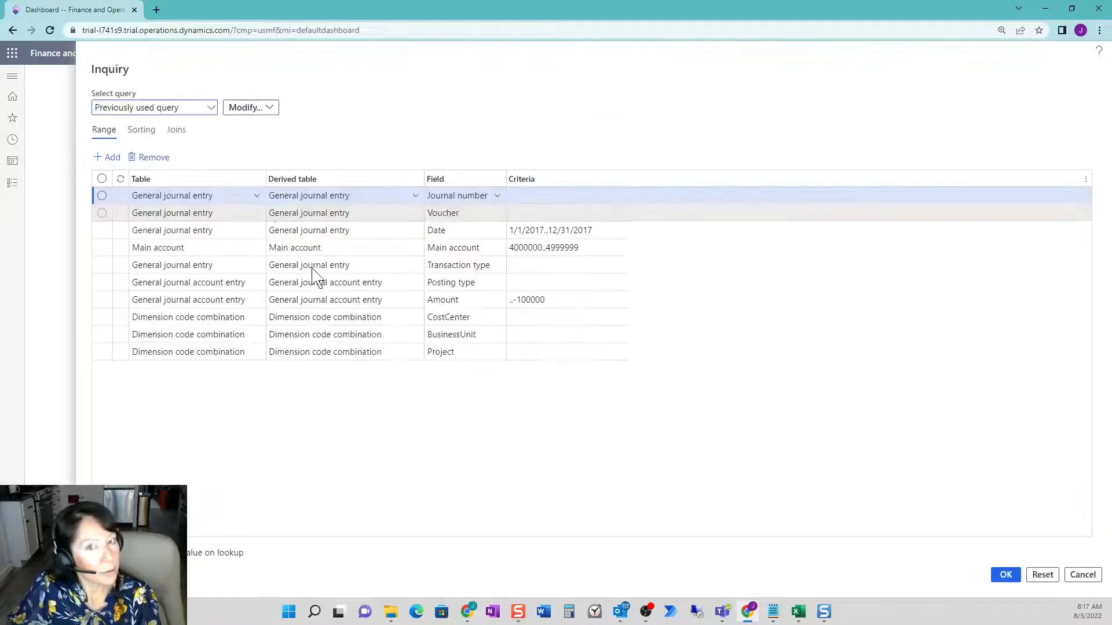
{"action": "left_click", "coordinate": [518, 301]}
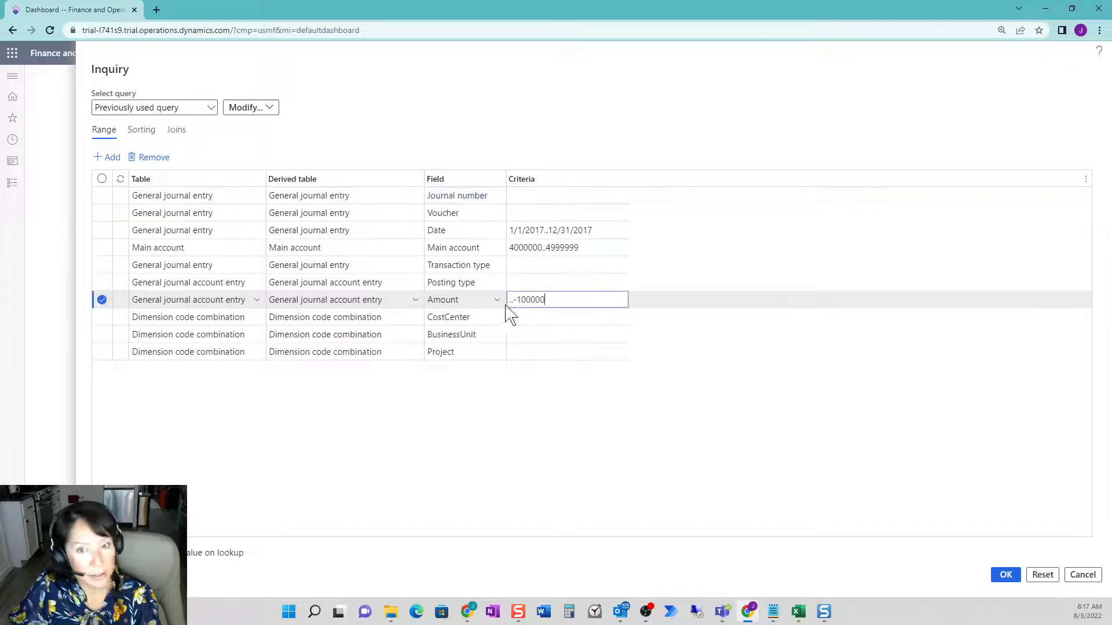
{"action": "left_click_drag", "start_coordinate": [512, 300], "coordinate": [497, 311]}
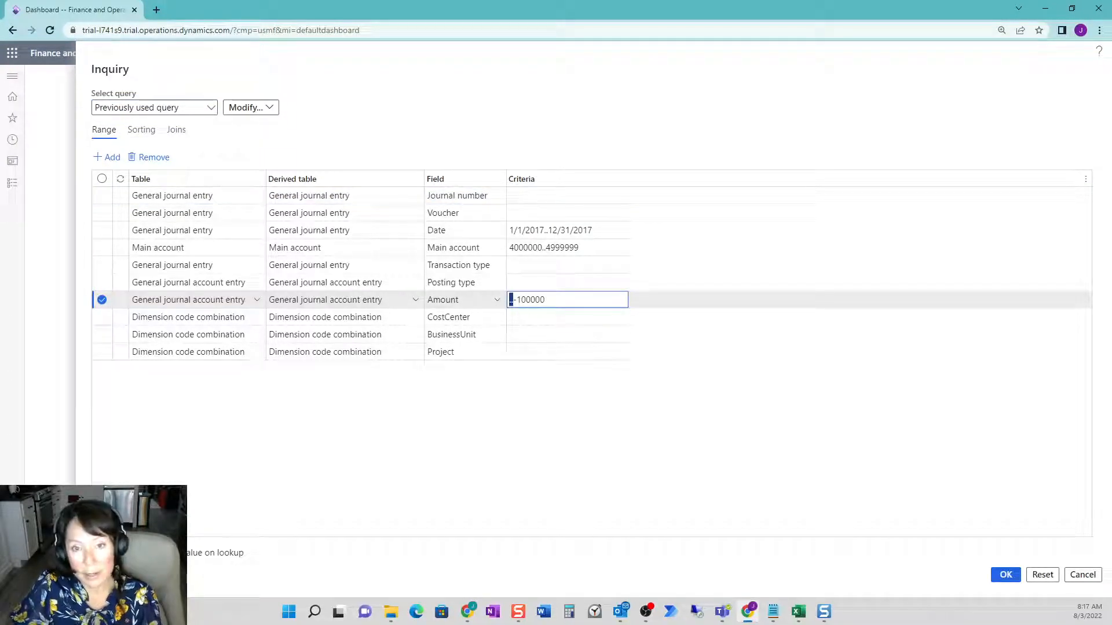
{"action": "left_click", "coordinate": [548, 301]}
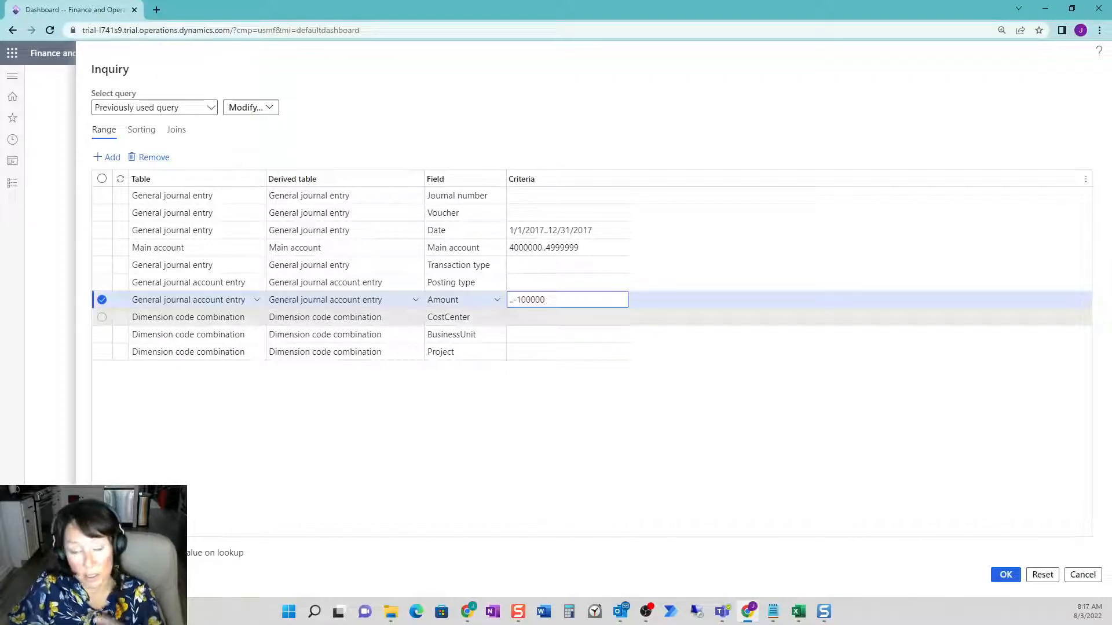
{"action": "left_click", "coordinate": [511, 299]}
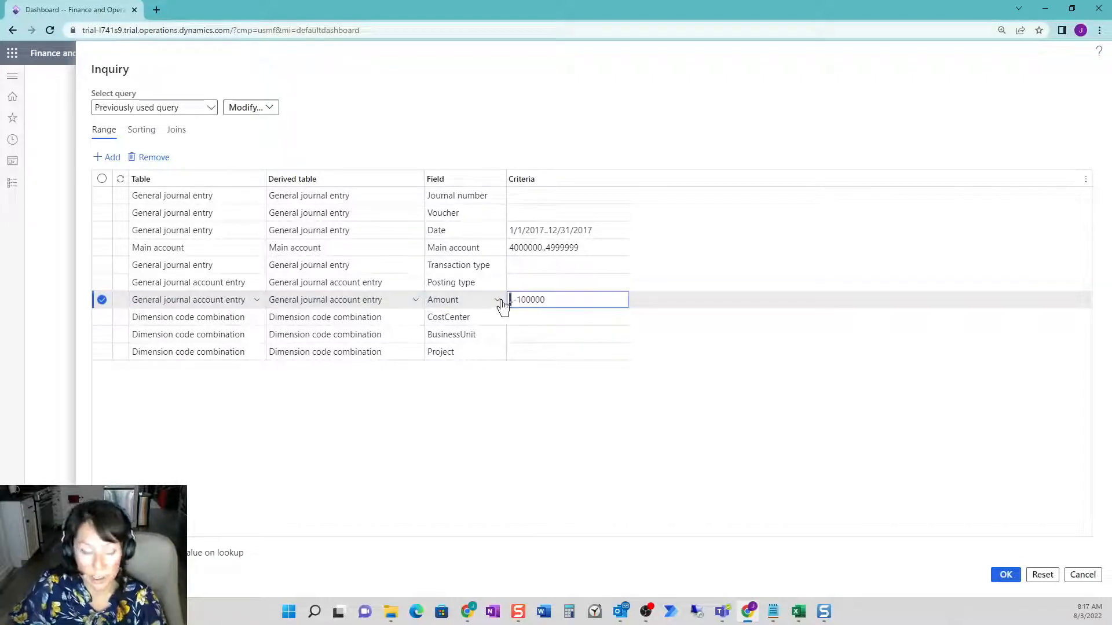
{"action": "key", "text": "Delete"}
{"action": "key", "text": "Delete"}
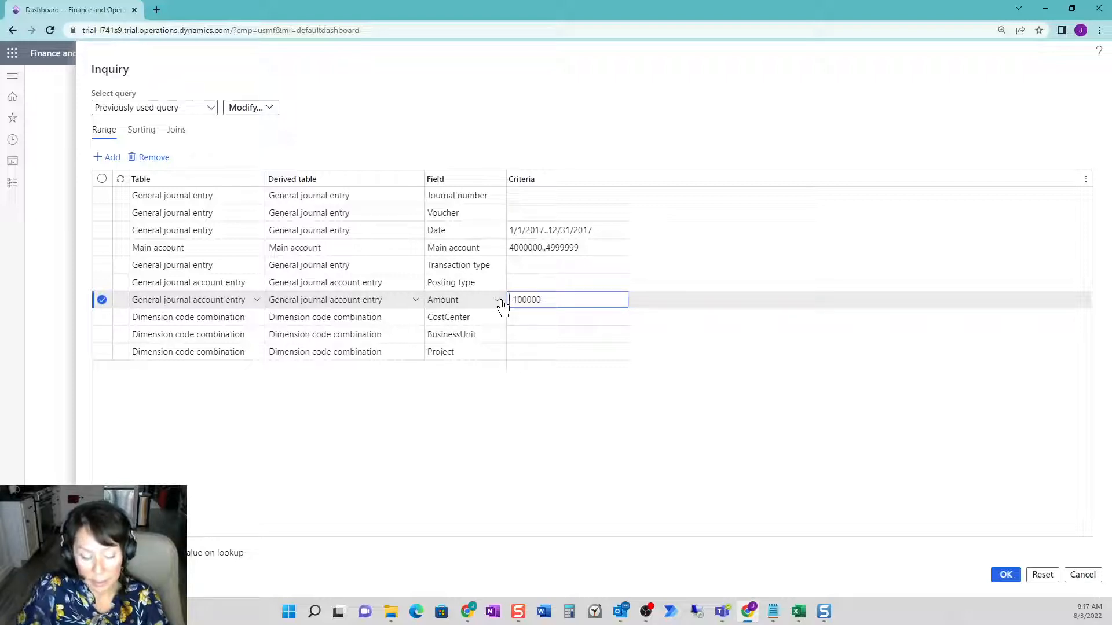
{"action": "type", "text": "<"}
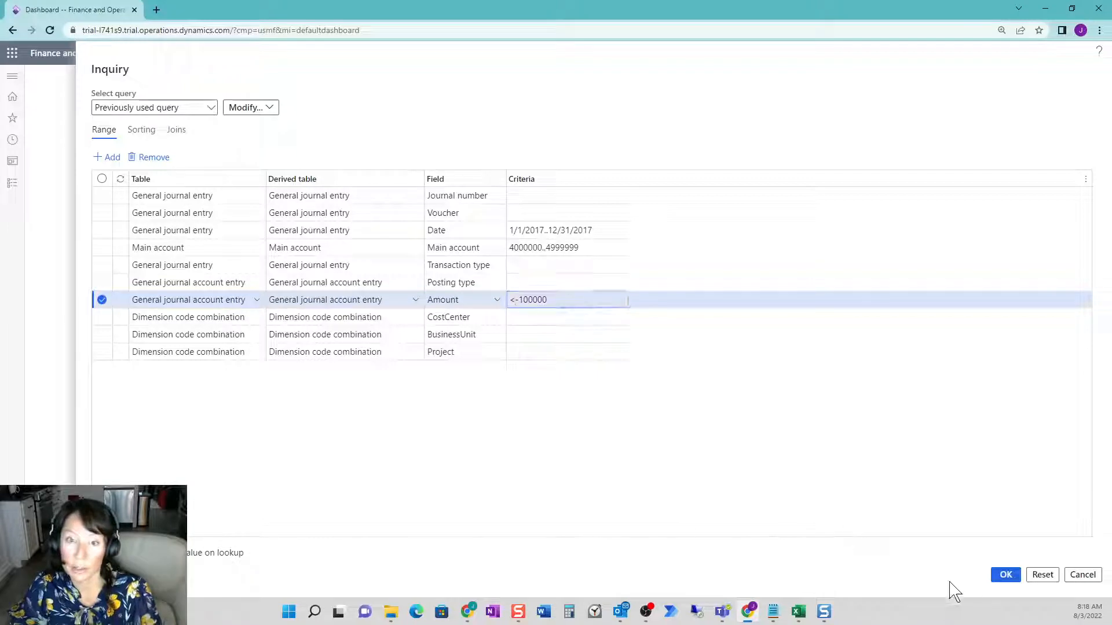
{"action": "left_click", "coordinate": [1013, 577]}
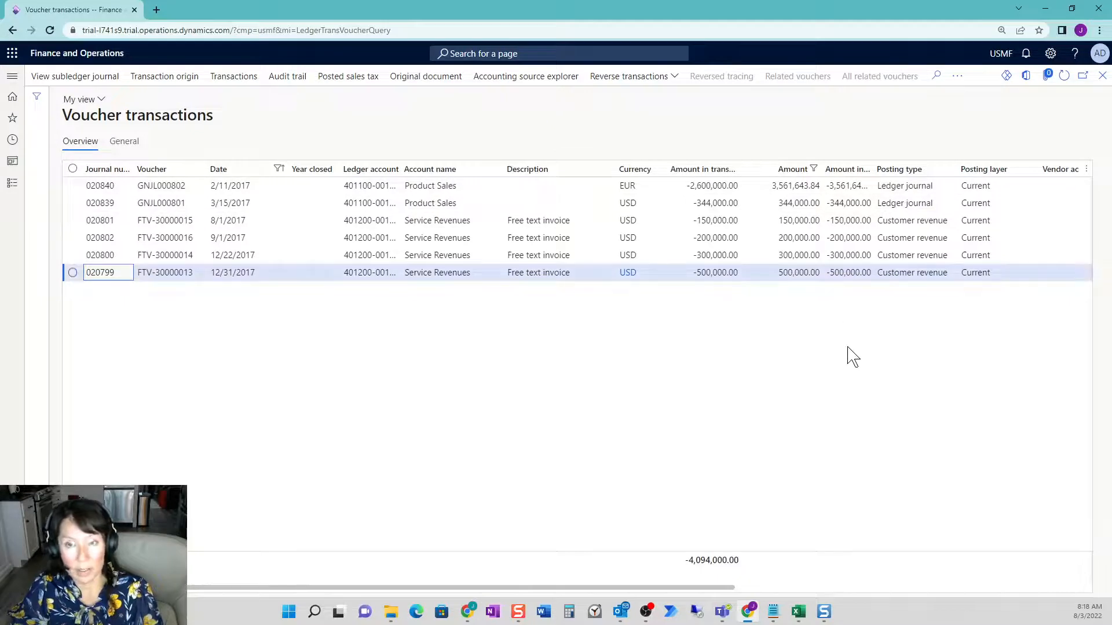
Reopen the Voucher transactions inquiry, change the Amount criteria to >-100000, and run it to review the listed transactions
{"action": "left_click", "coordinate": [14, 192]}
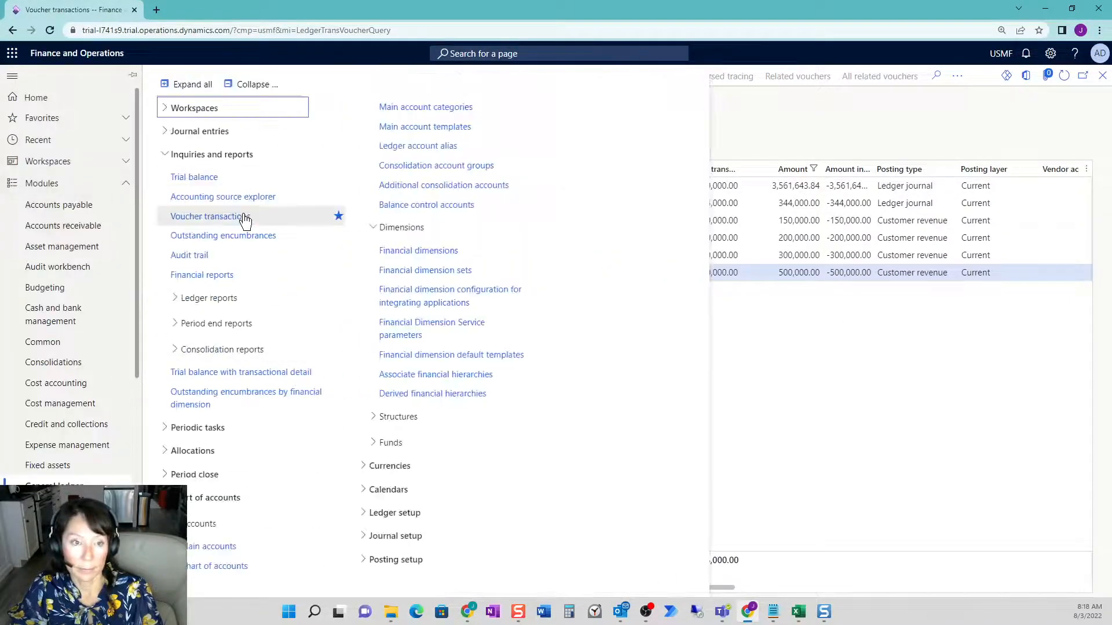
{"action": "left_click", "coordinate": [536, 333]}
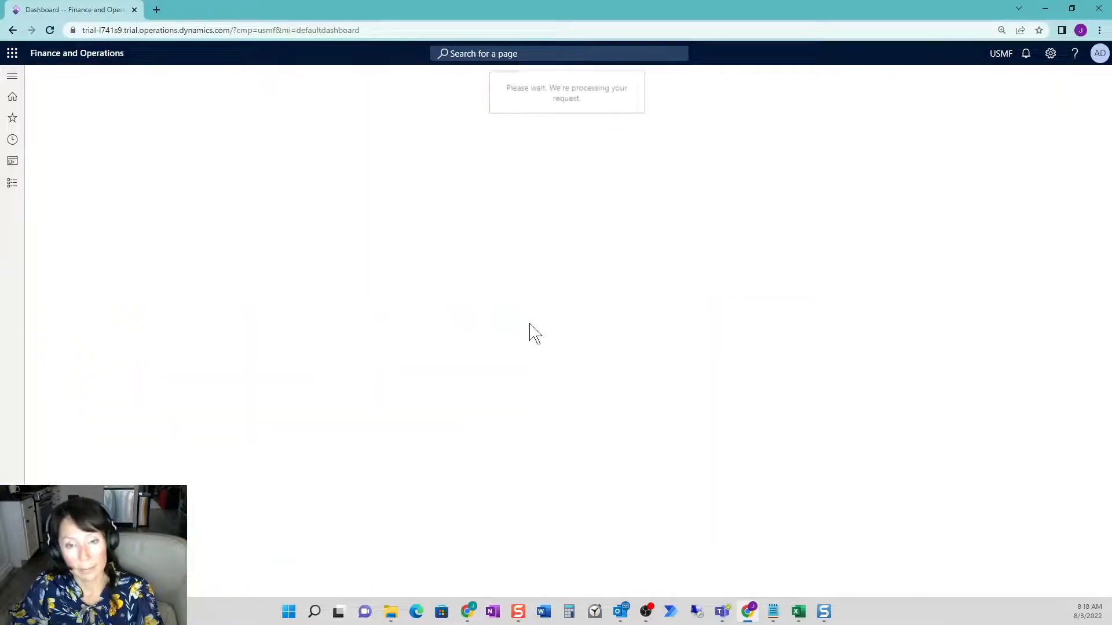
{"action": "left_click", "coordinate": [536, 300]}
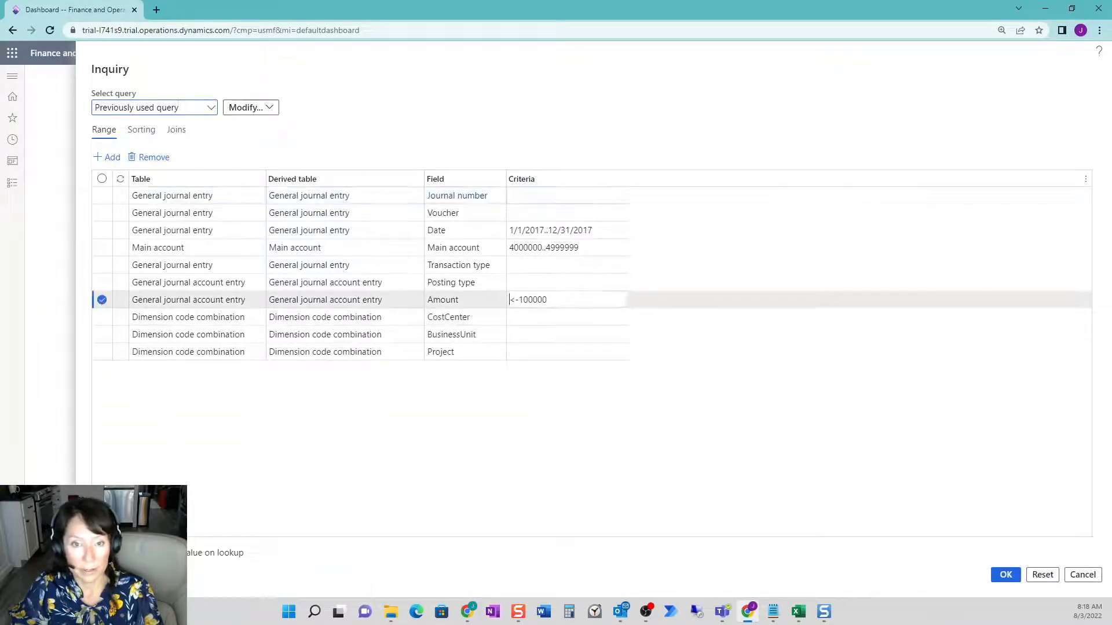
{"action": "key", "text": "Delete"}
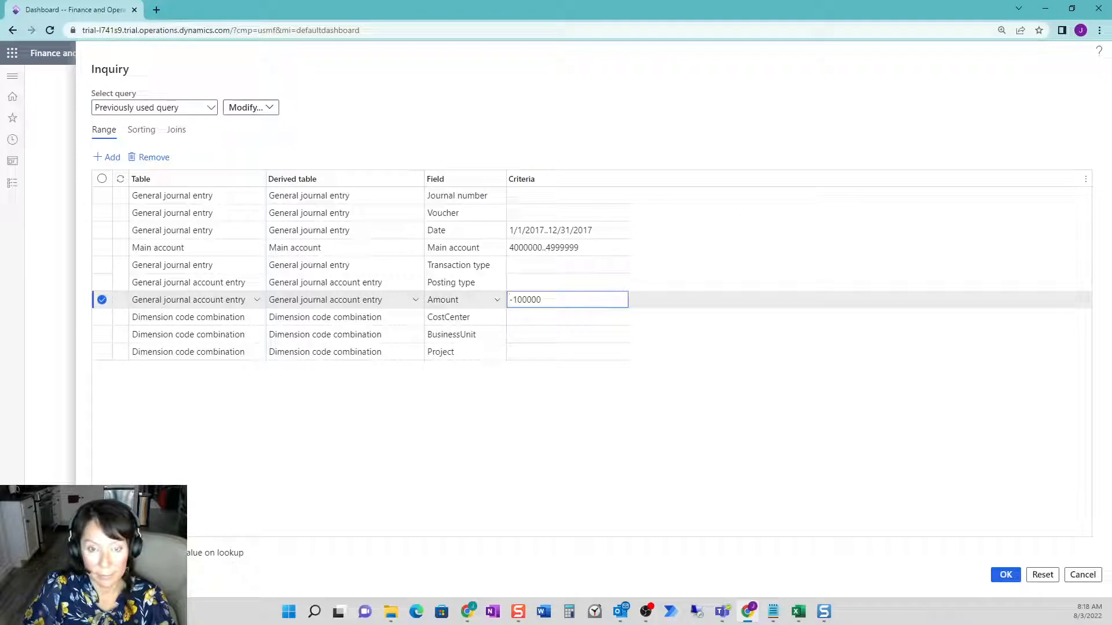
{"action": "type", "text": ">"}
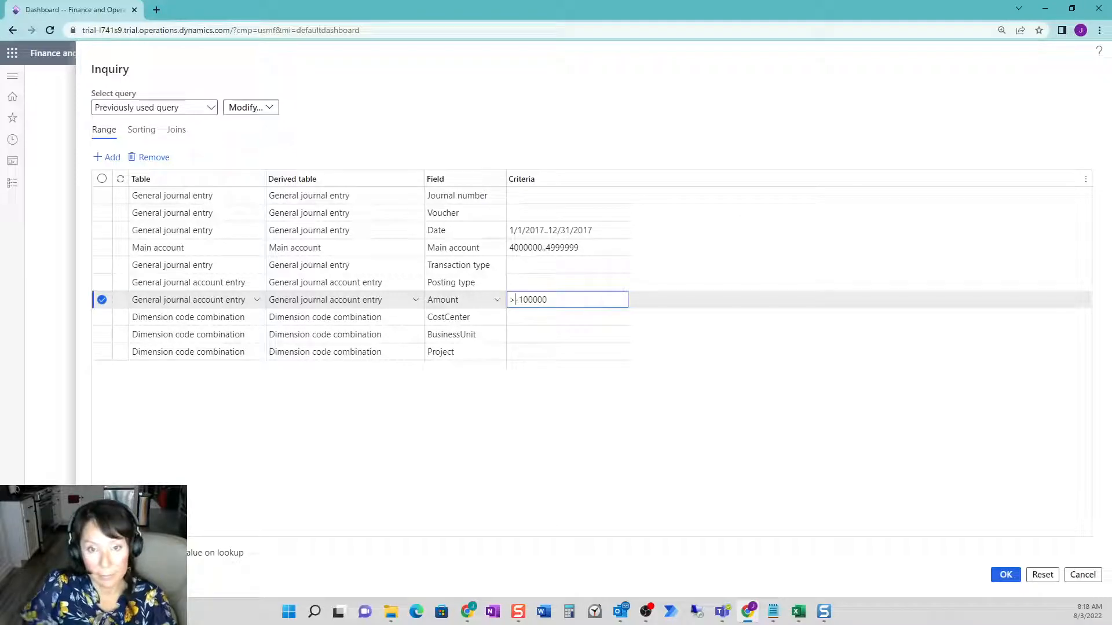
{"action": "left_click", "coordinate": [1005, 575]}
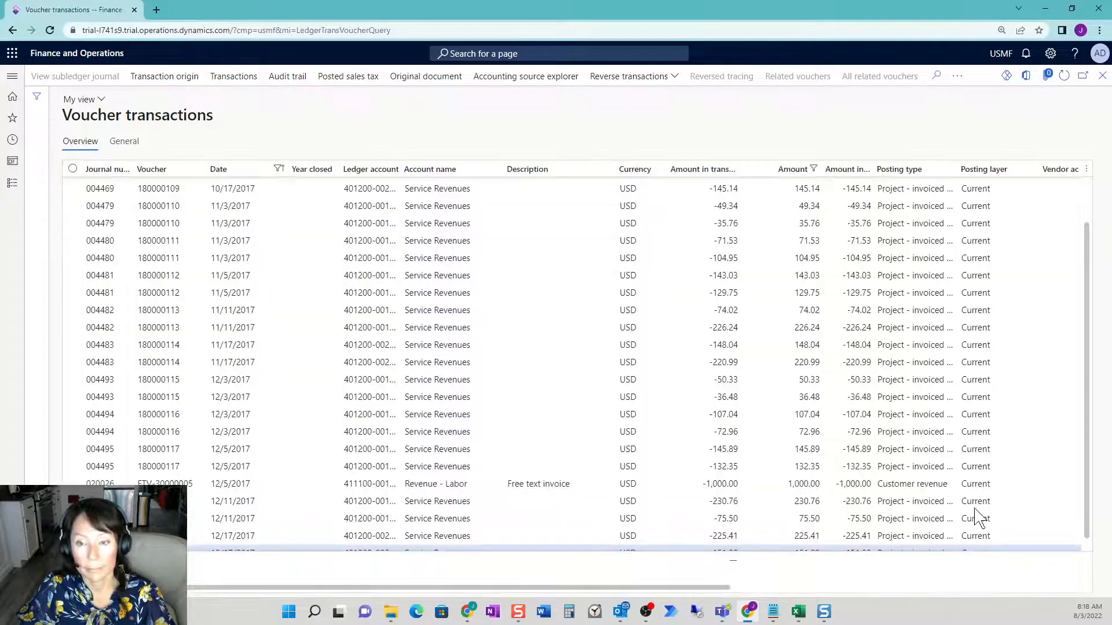
{"action": "scroll", "coordinate": [896, 347], "scroll_direction": "up", "scroll_amount": 5}
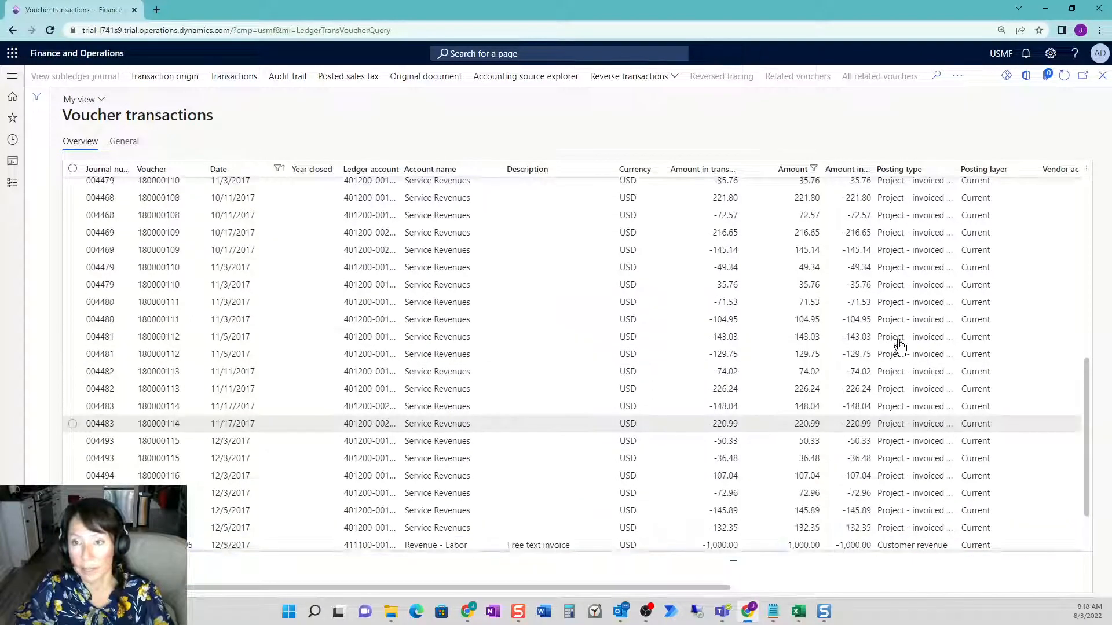
{"action": "scroll", "coordinate": [669, 343], "scroll_direction": "up", "scroll_amount": 5}
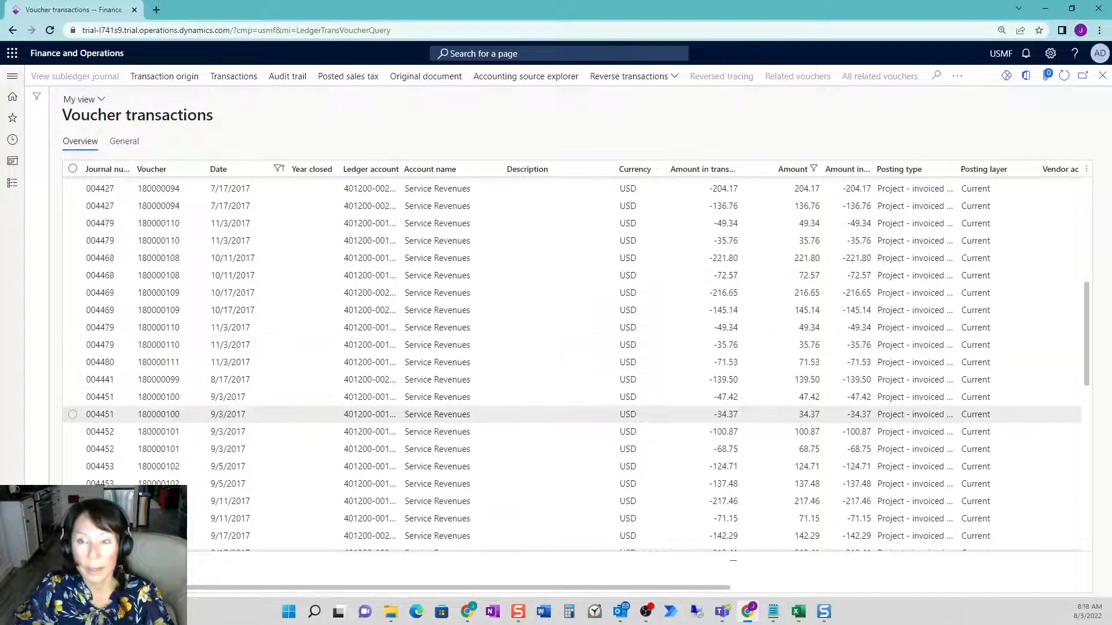
{"action": "scroll", "coordinate": [789, 384], "scroll_direction": "up", "scroll_amount": 4}
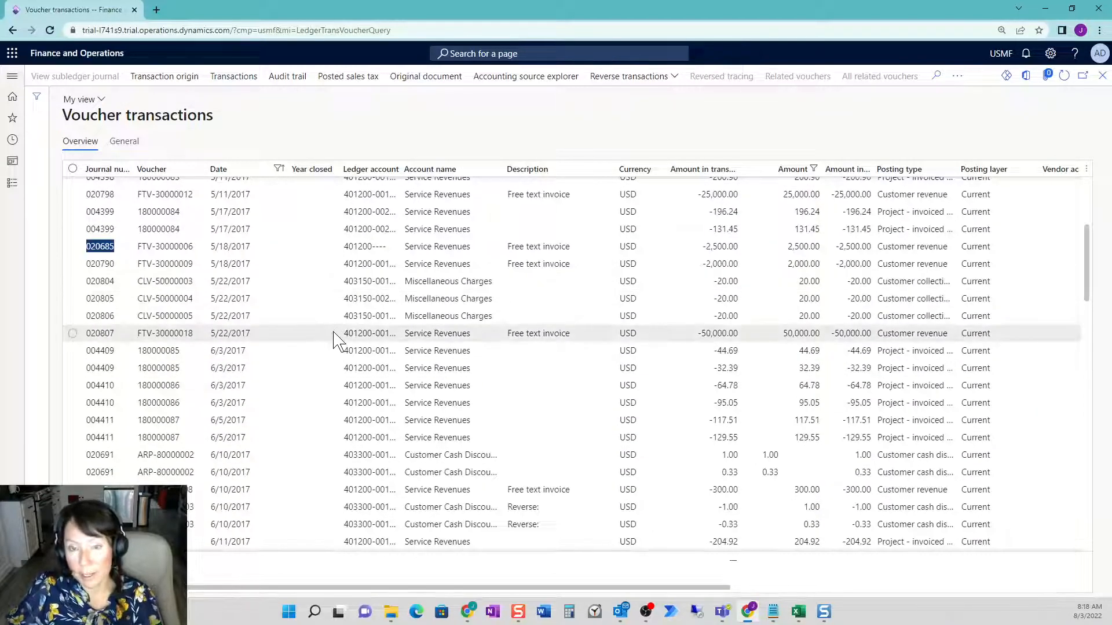
{"action": "scroll", "coordinate": [335, 342], "scroll_direction": "up", "scroll_amount": 10}
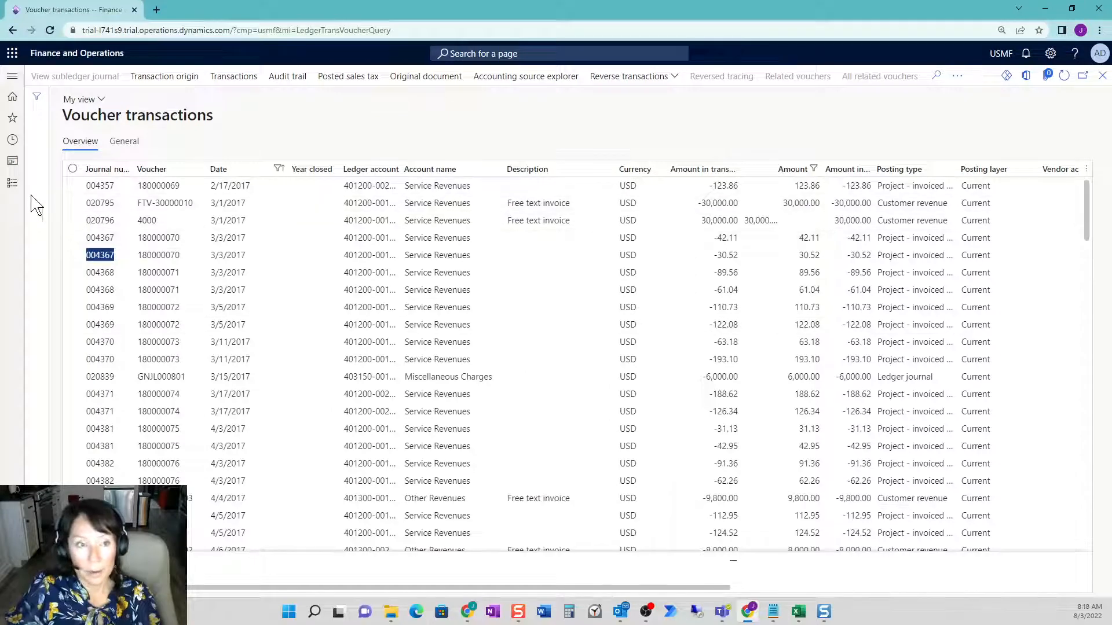
Reopen the Voucher transactions inquiry, change the Amount criteria back to ..-100000 and run it
{"action": "left_click", "coordinate": [12, 183]}
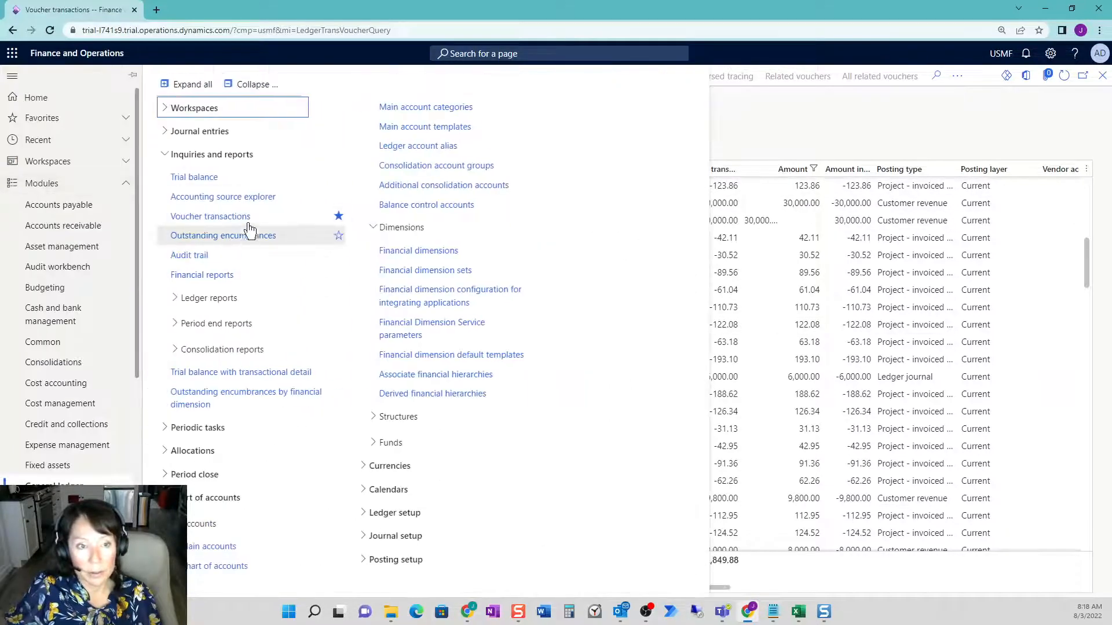
{"action": "left_click", "coordinate": [250, 234]}
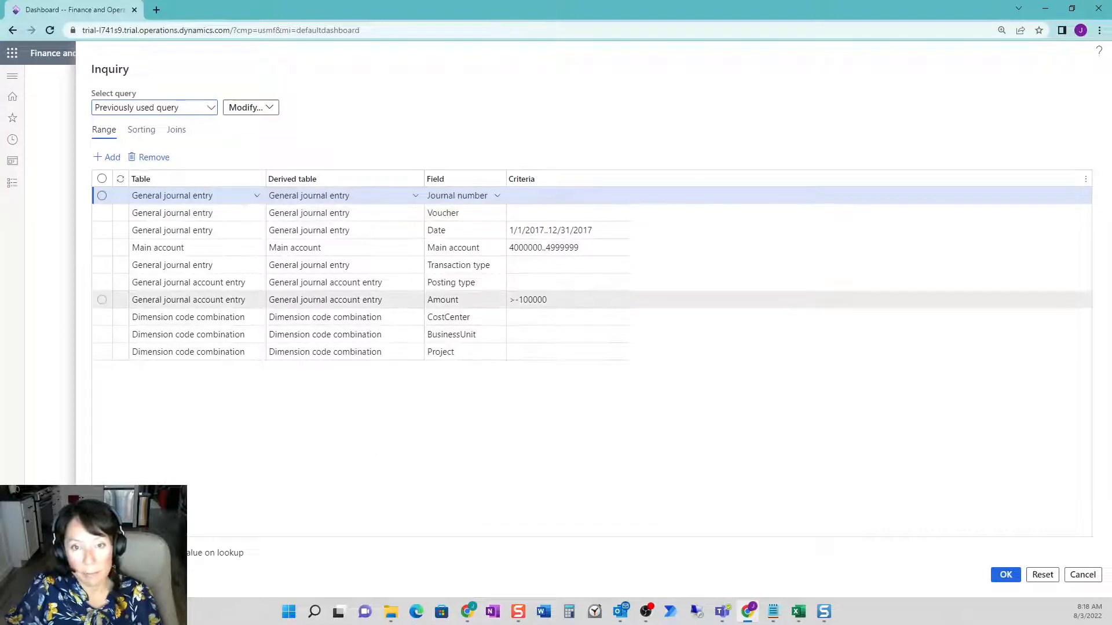
{"action": "left_click", "coordinate": [528, 301]}
{"action": "key", "text": "BackSpace"}
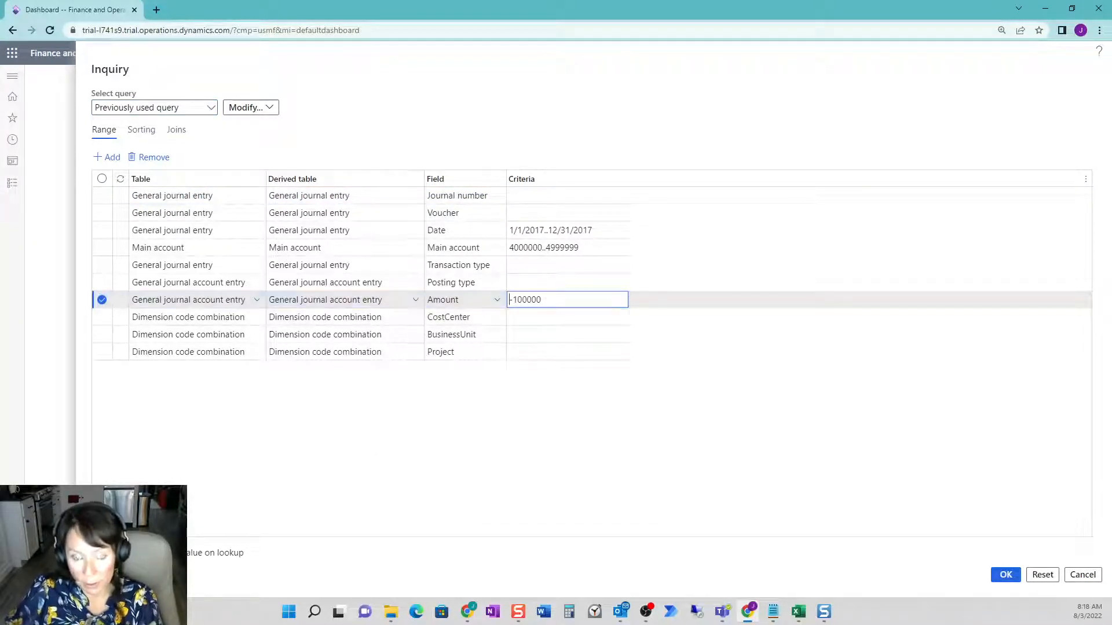
{"action": "type", "text": ".."}
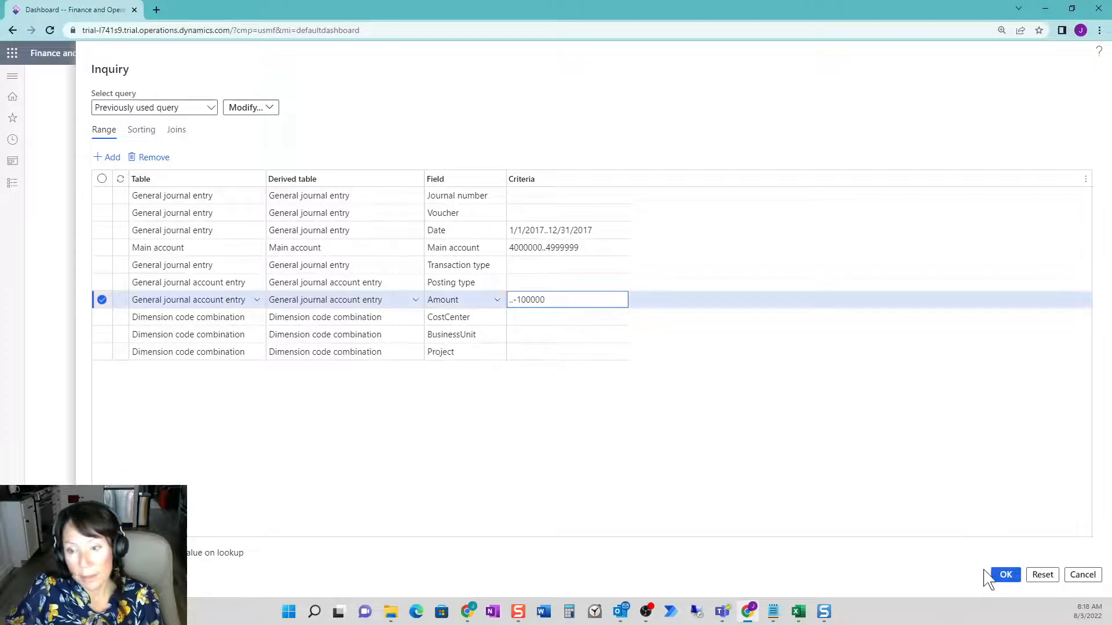
{"action": "left_click", "coordinate": [1004, 576]}
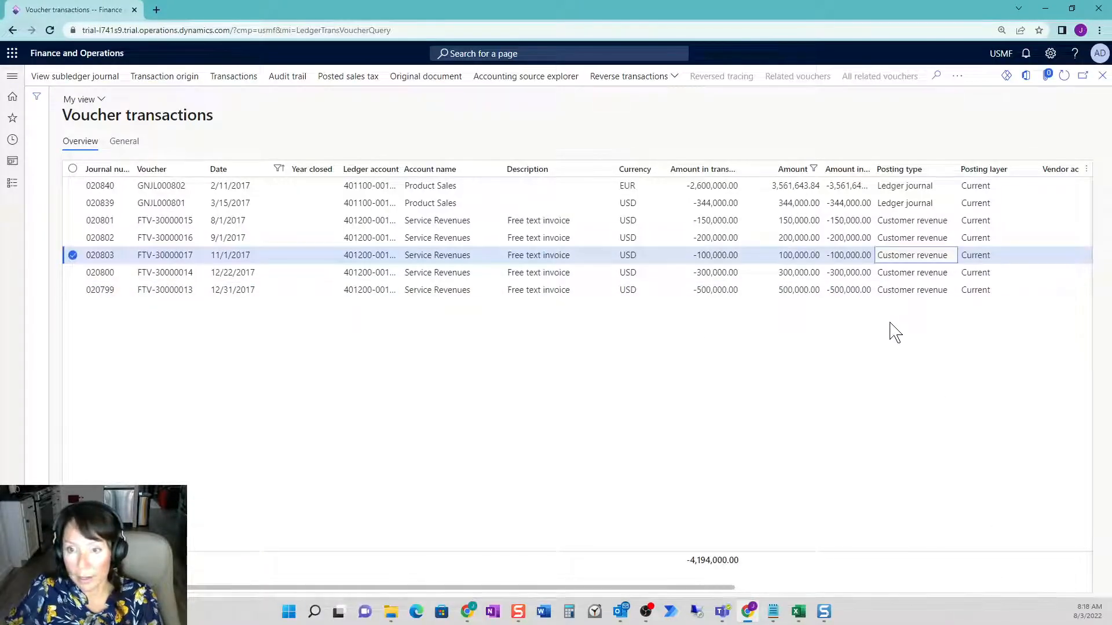
Reopen the Voucher transactions inquiry, set the Amount criteria to -99999.. and run it
{"action": "left_click", "coordinate": [12, 183]}
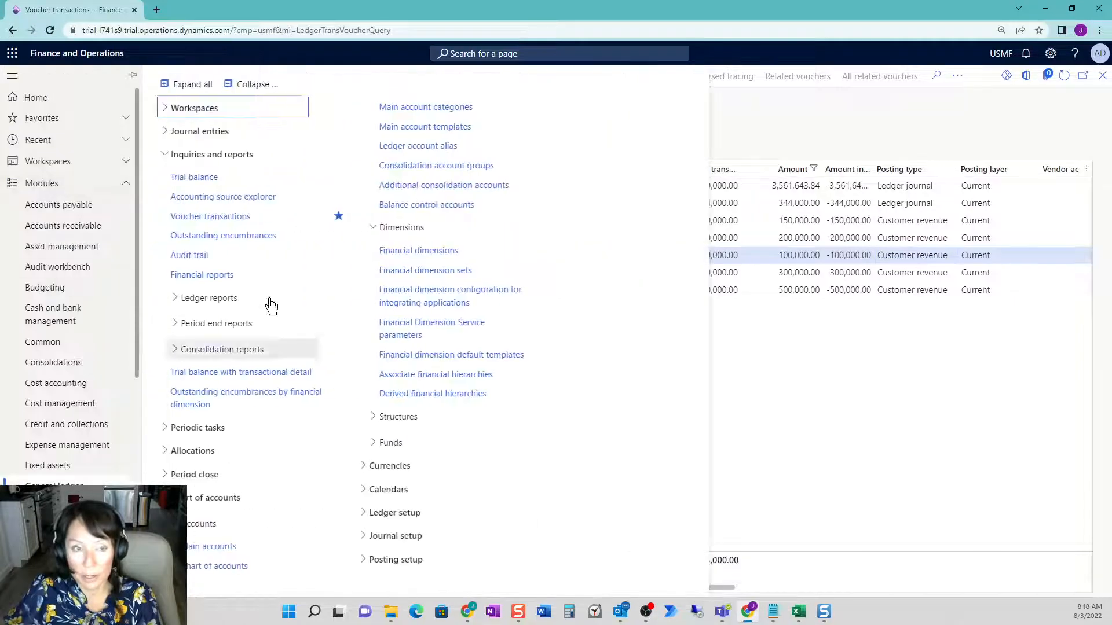
{"action": "left_click", "coordinate": [261, 221]}
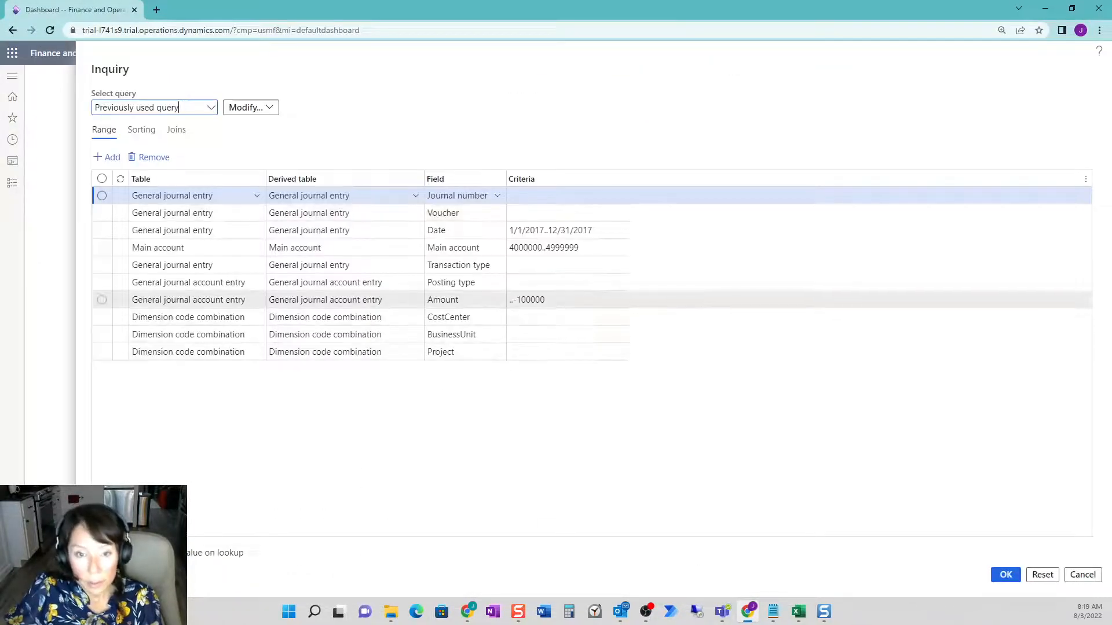
{"action": "left_click", "coordinate": [514, 300]}
{"action": "key", "text": "BackSpace"}
{"action": "key", "text": "BackSpace"}
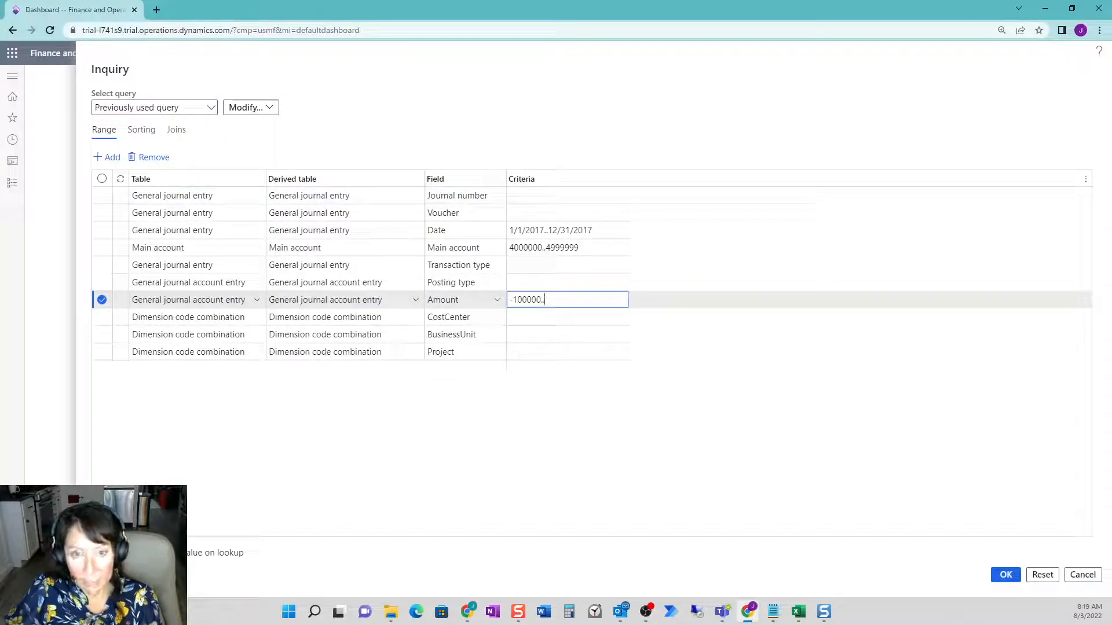
{"action": "left_click_drag", "start_coordinate": [539, 299], "coordinate": [522, 299]}
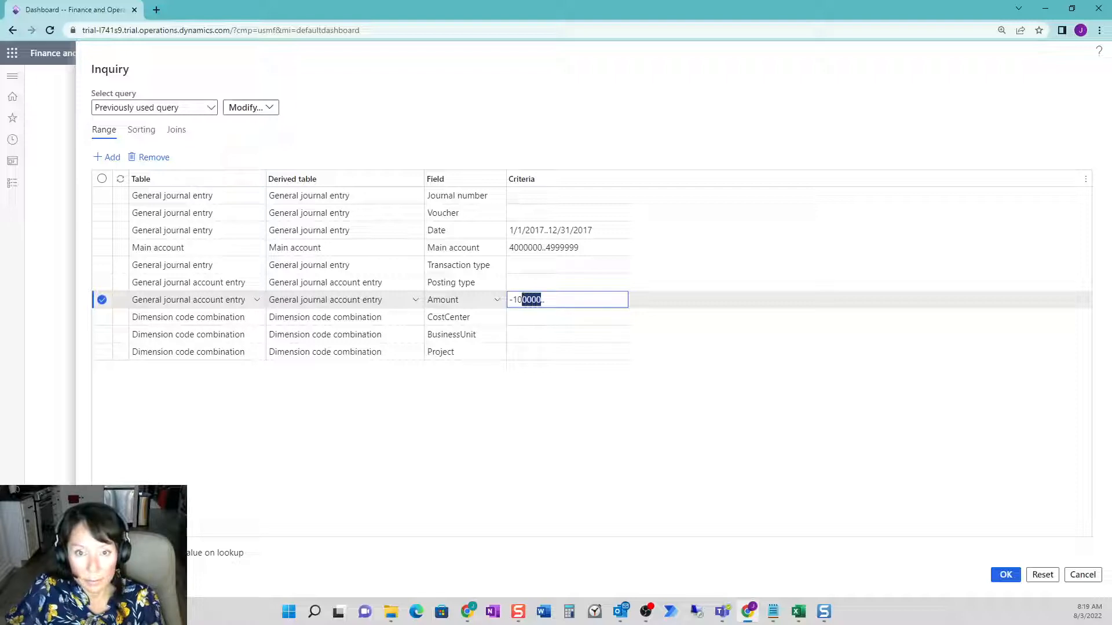
{"action": "type", "text": "99999"}
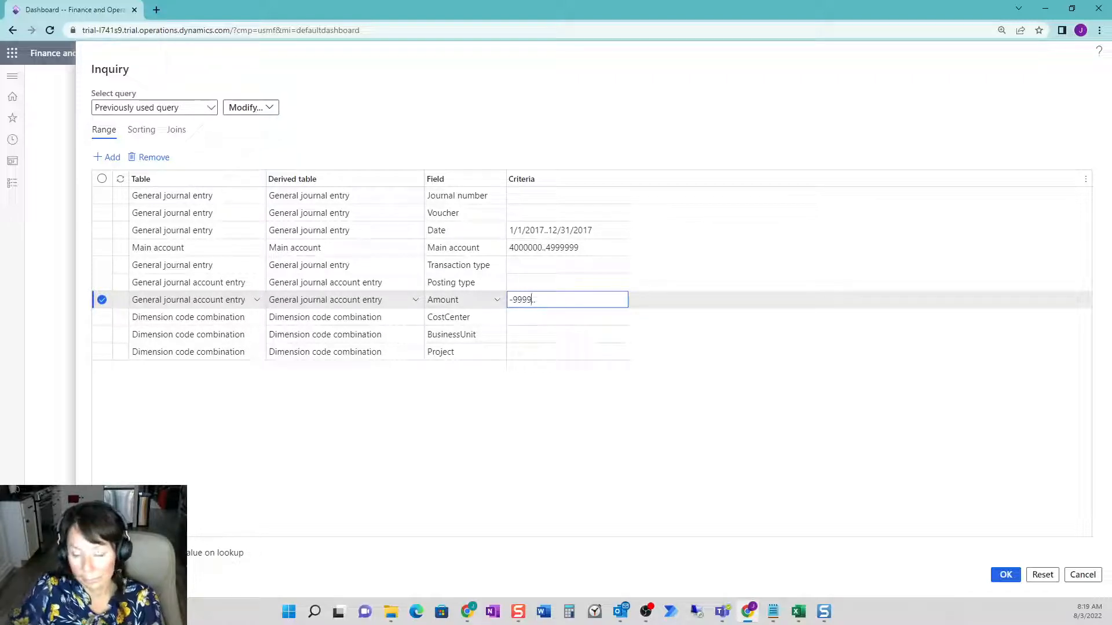
{"action": "left_click", "coordinate": [1005, 578]}
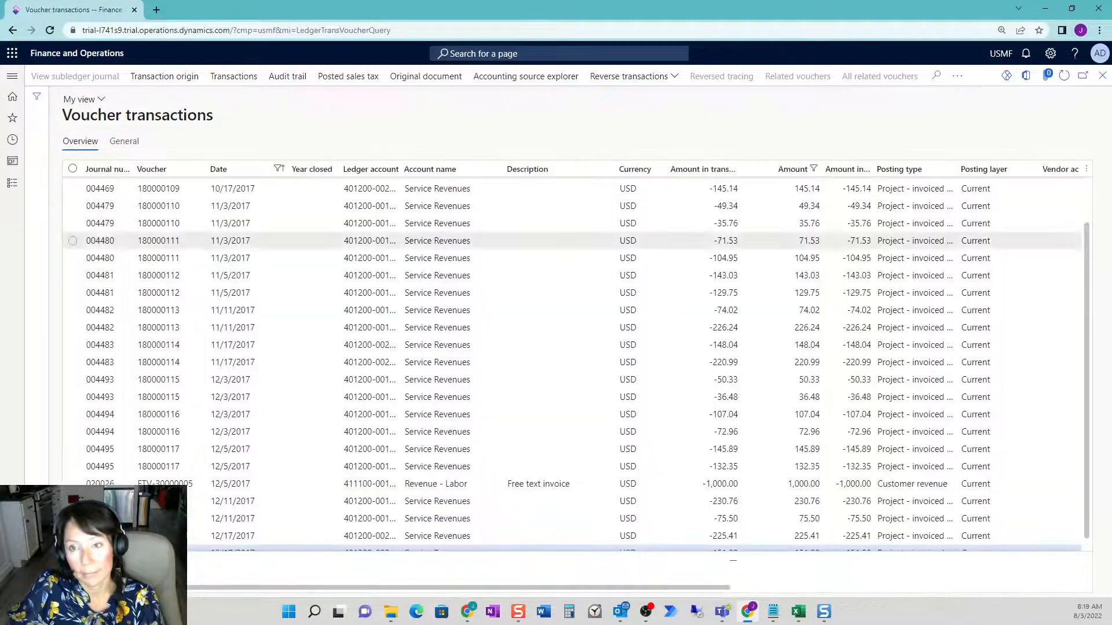
{"action": "scroll", "coordinate": [886, 486], "scroll_direction": "up", "scroll_amount": 1}
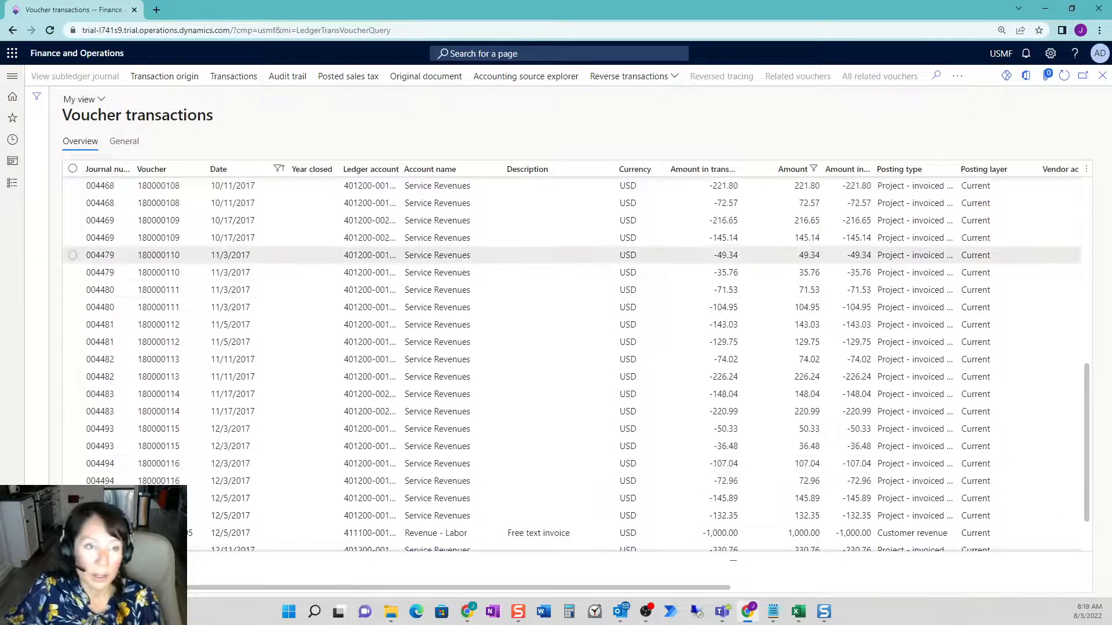
Reopen the Voucher transactions inquiry, add the wildcard criteria *FTV* for Voucher and run it
{"action": "left_click", "coordinate": [12, 183]}
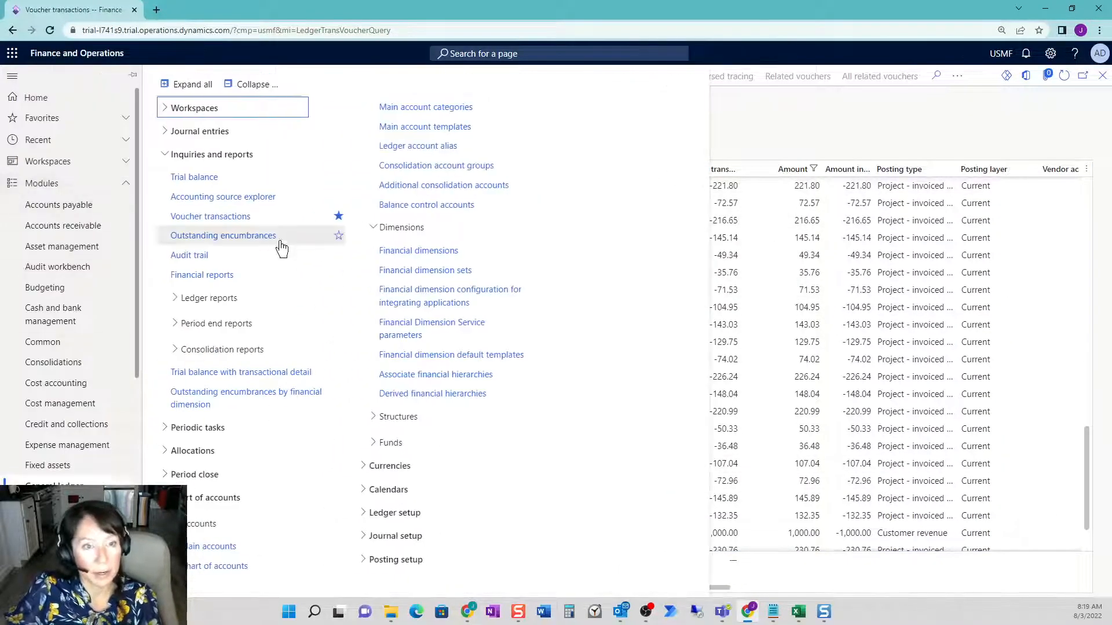
{"action": "left_click", "coordinate": [268, 219]}
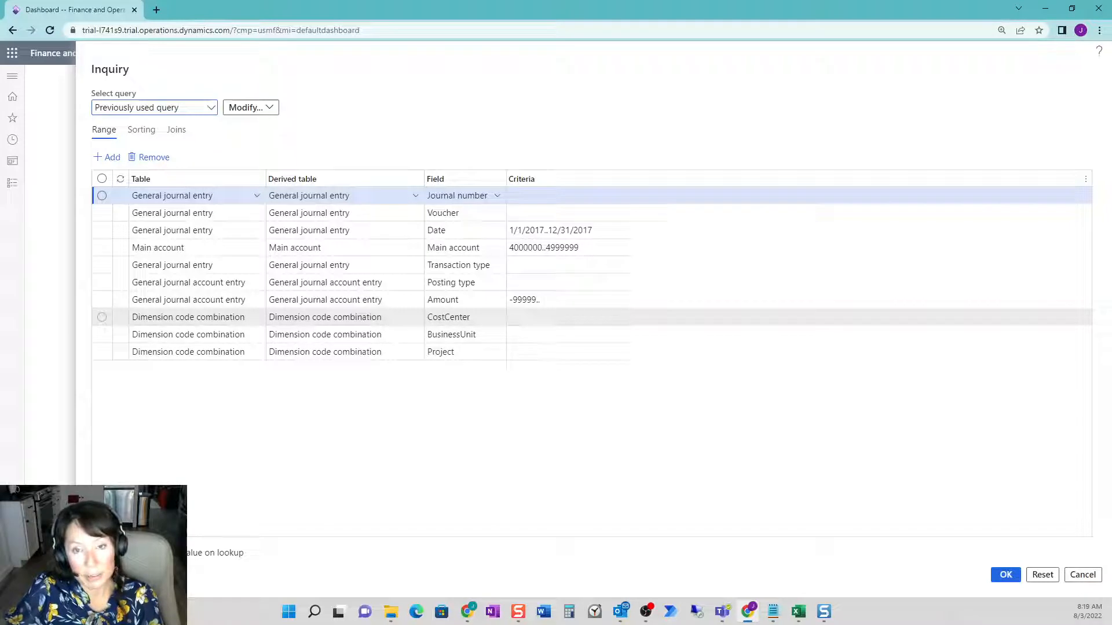
{"action": "left_click", "coordinate": [541, 212]}
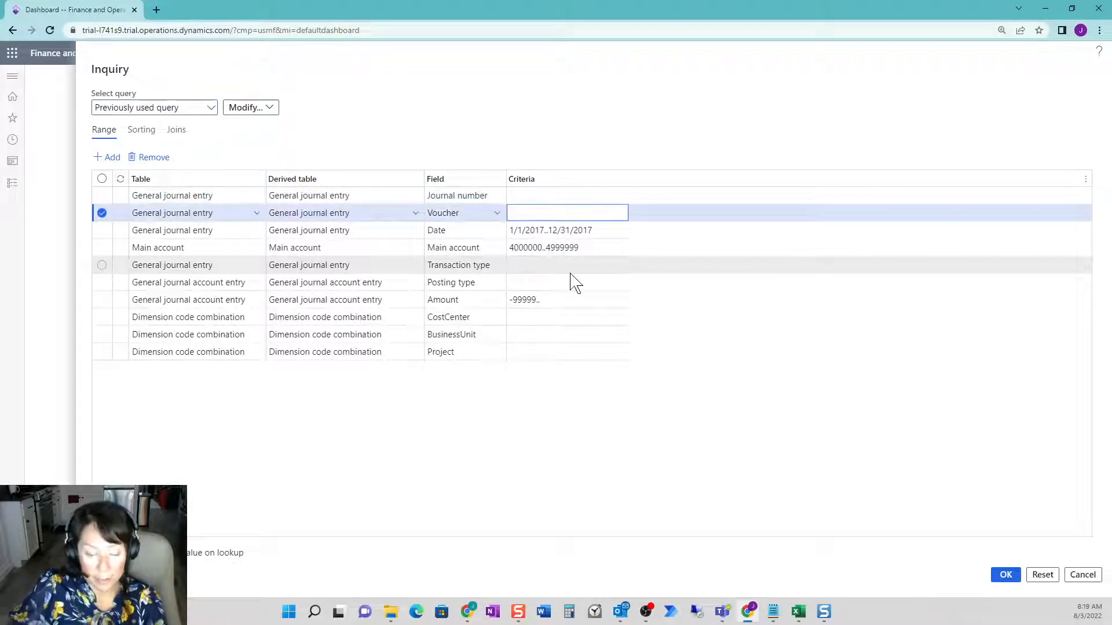
{"action": "type", "text": "*FTV*"}
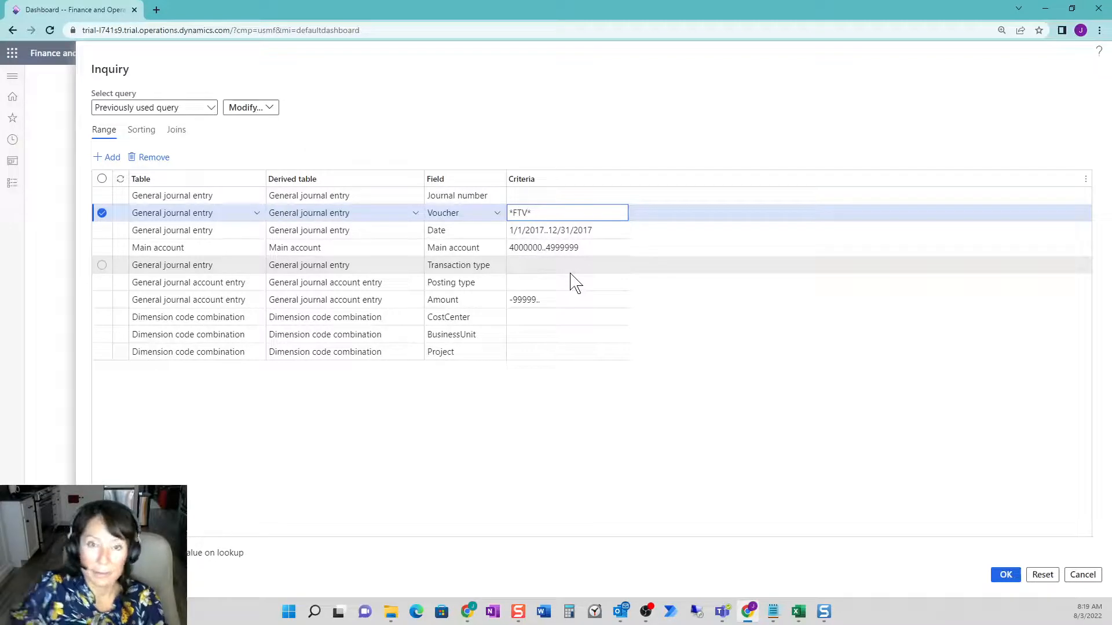
{"action": "left_click", "coordinate": [734, 441]}
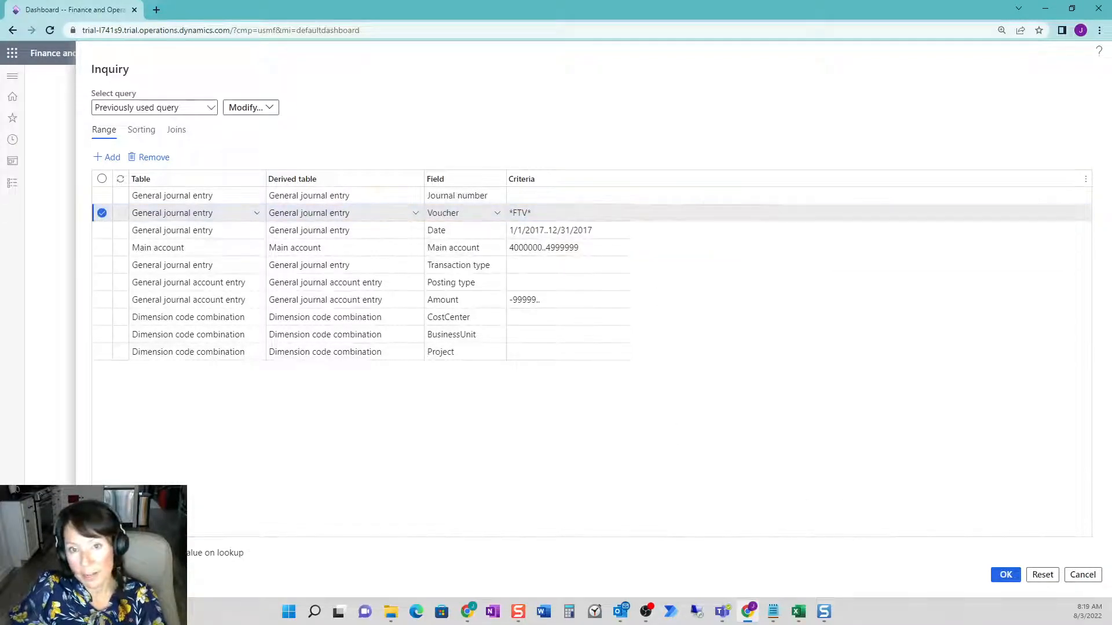
{"action": "left_click", "coordinate": [1006, 575]}
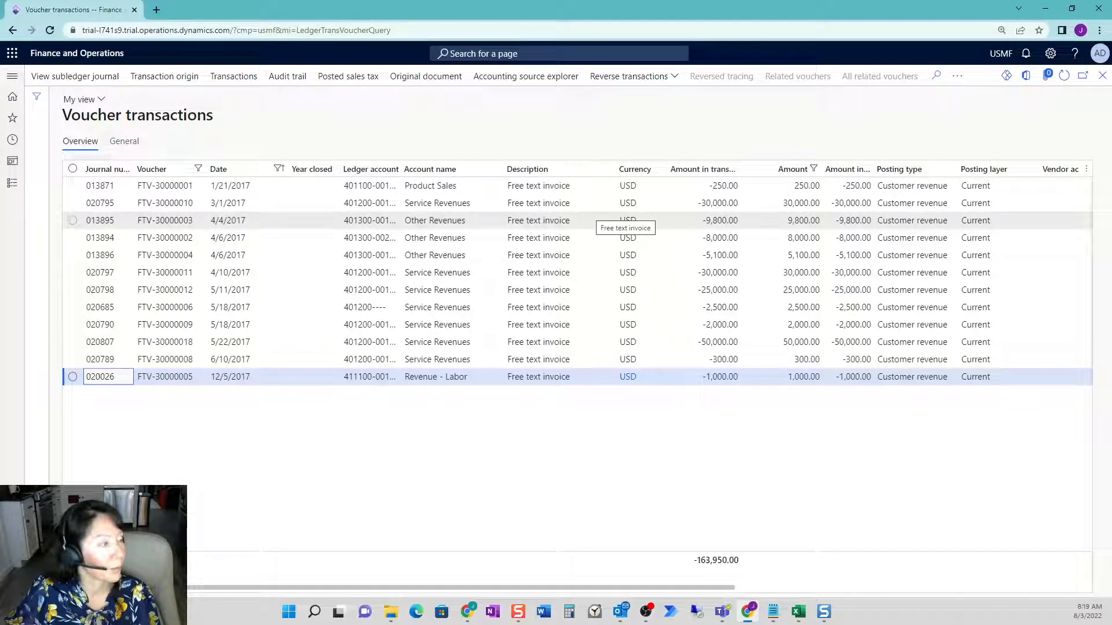
Reopen the Voucher transactions inquiry and clear the Amount criteria
{"action": "left_click", "coordinate": [12, 183]}
{"action": "left_click", "coordinate": [249, 219]}
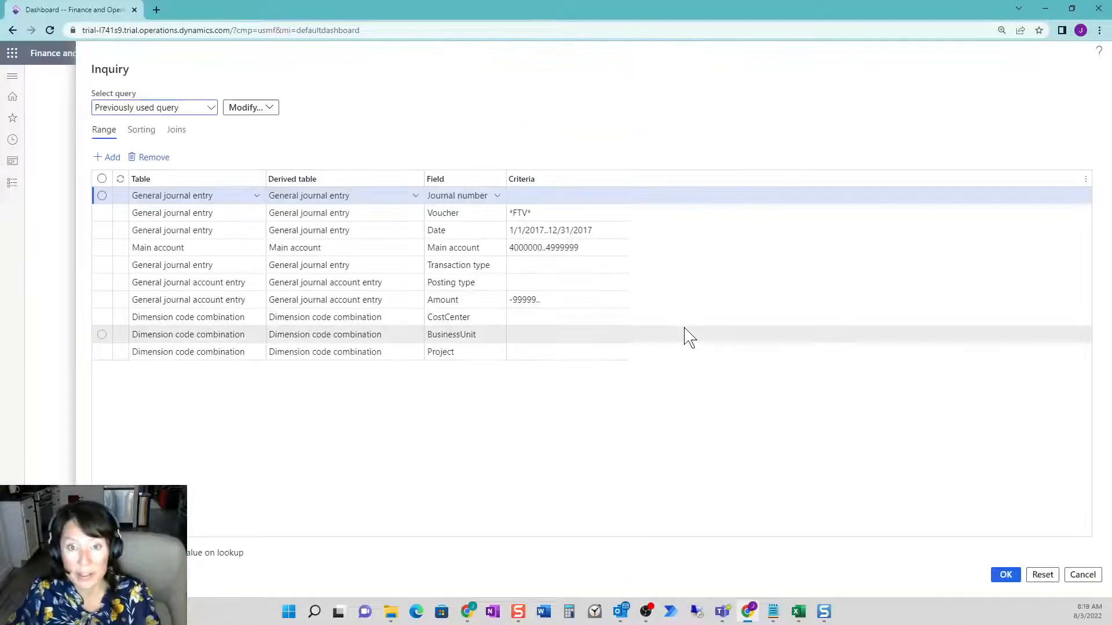
{"action": "left_click", "coordinate": [558, 301]}
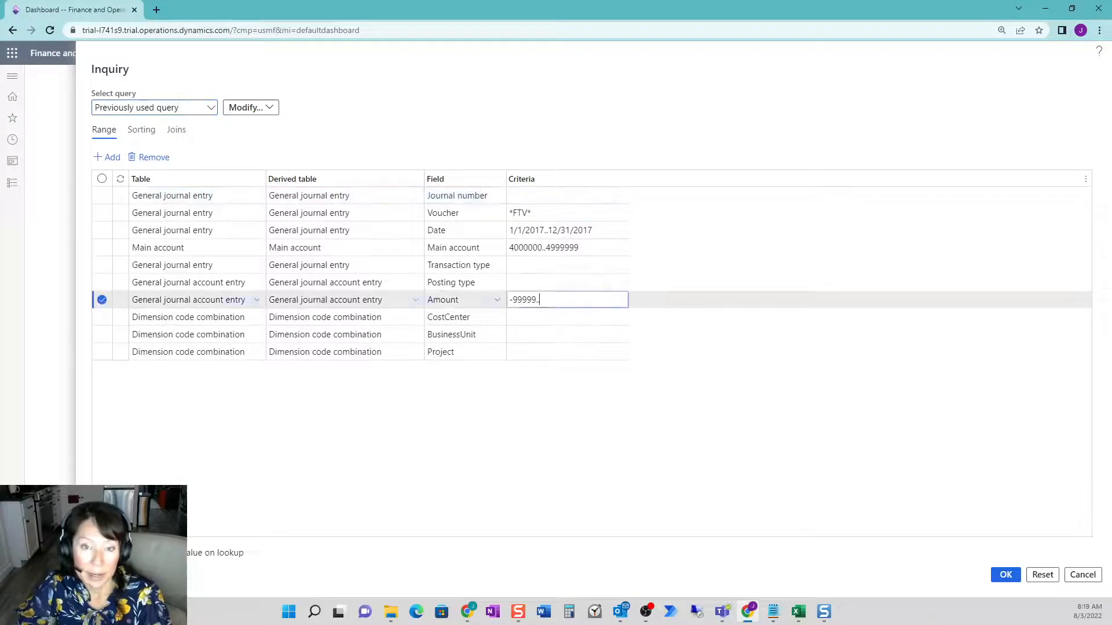
{"action": "key", "text": "ctrl+a"}
{"action": "key", "text": "BackSpace"}
Replace the Main account criteria with 110130,110160 and run the inquiry
{"action": "left_click", "coordinate": [619, 248]}
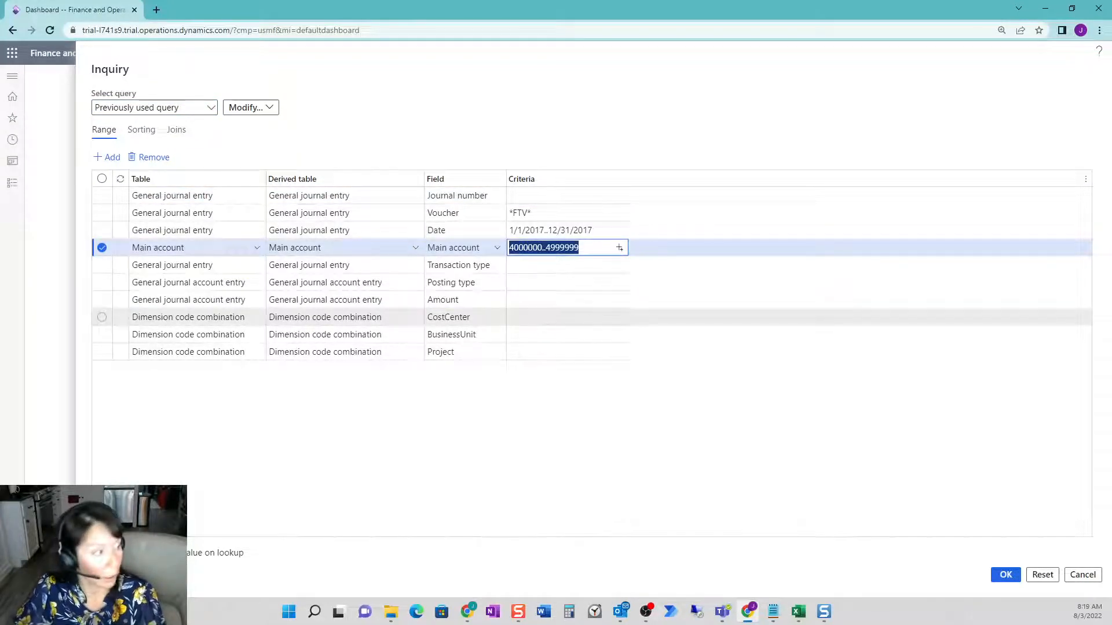
{"action": "type", "text": "110130,110"}
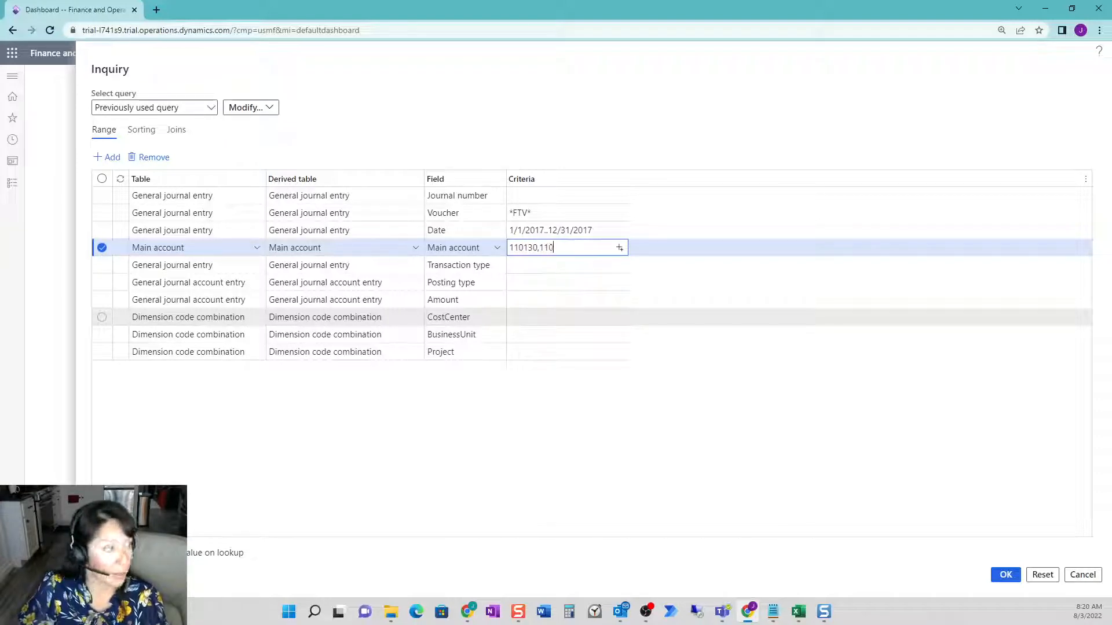
{"action": "type", "text": "160"}
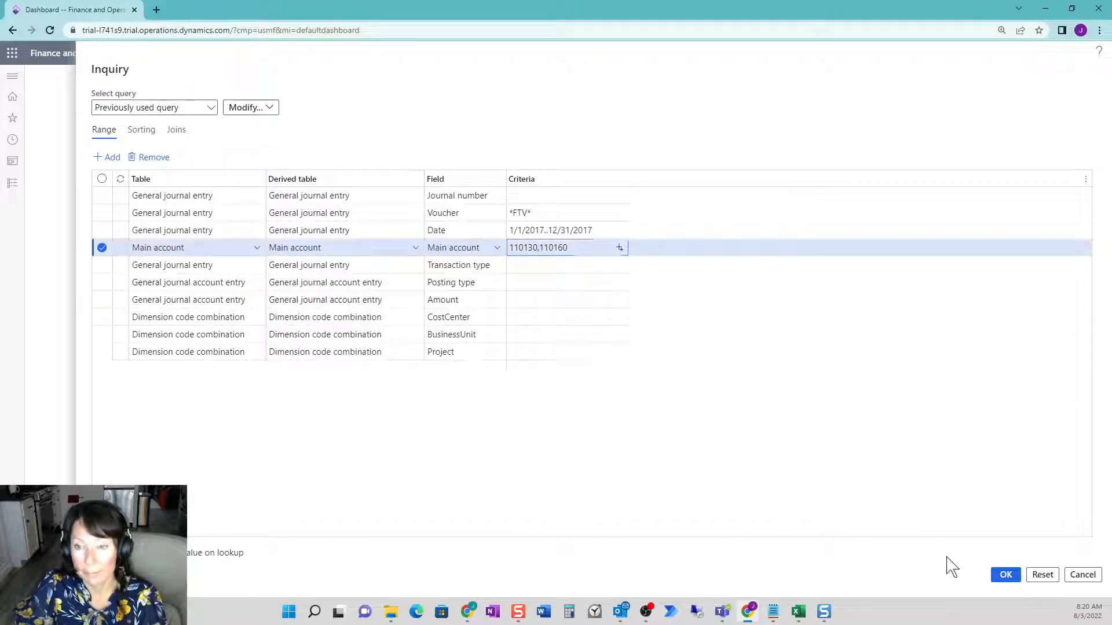
{"action": "left_click", "coordinate": [1005, 575]}
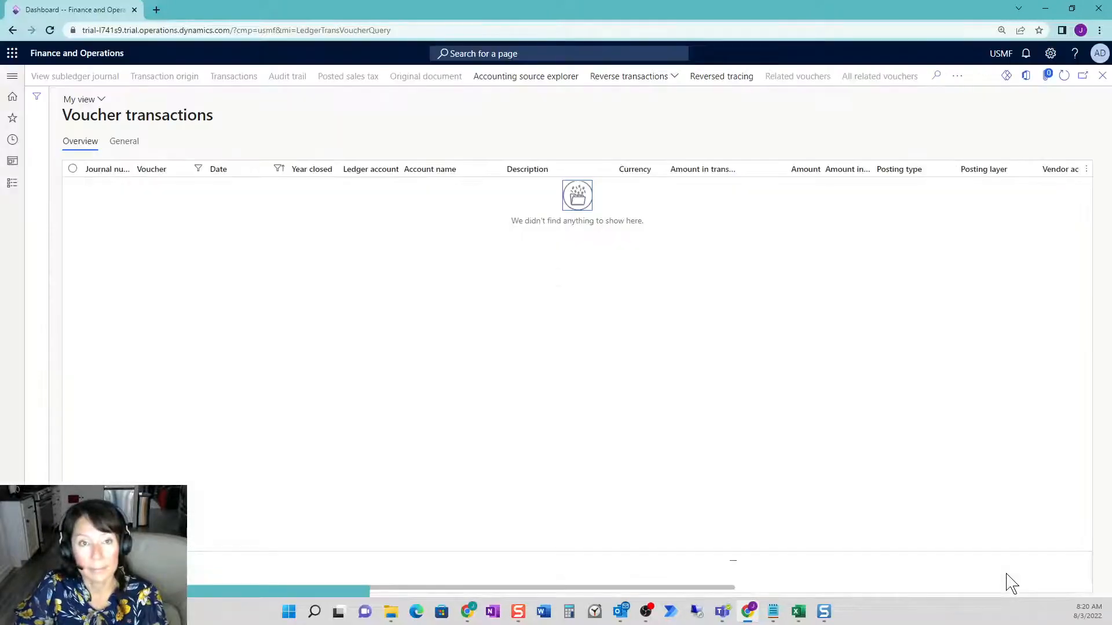
Reopen the Voucher transactions inquiry and clear the *FTV* criteria for Voucher
{"action": "left_click", "coordinate": [17, 186]}
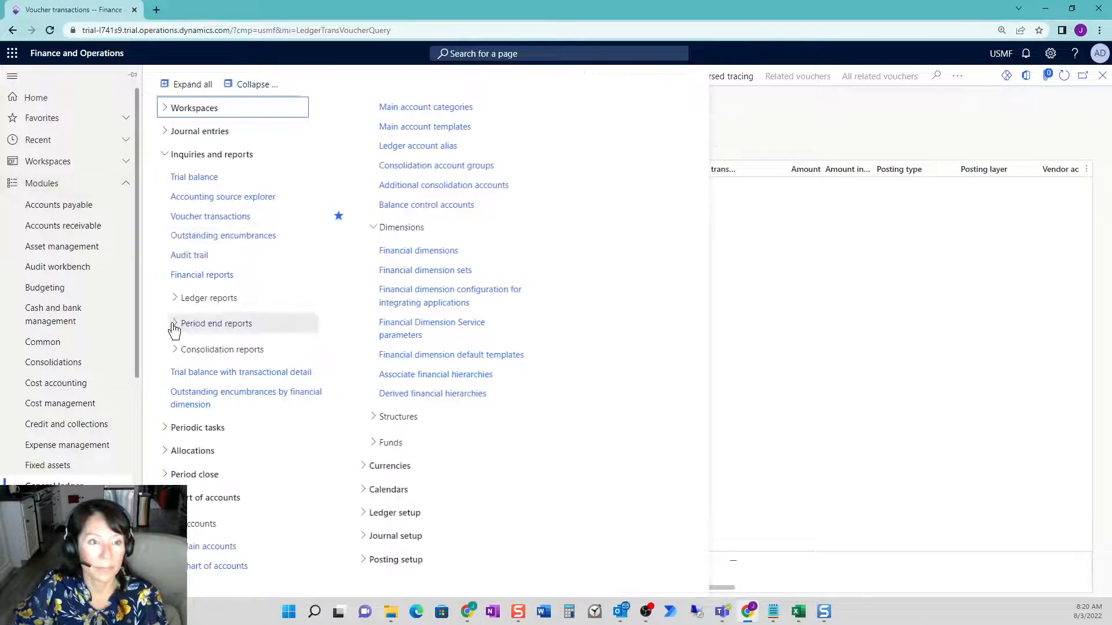
{"action": "left_click", "coordinate": [242, 216]}
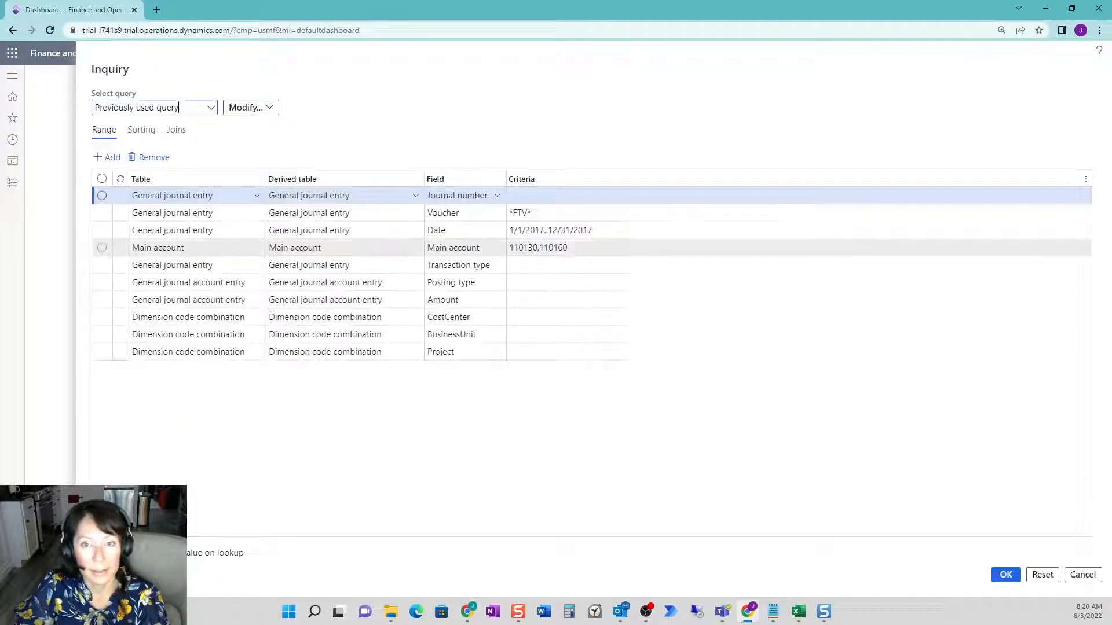
{"action": "left_click", "coordinate": [571, 247]}
{"action": "left_click", "coordinate": [553, 213]}
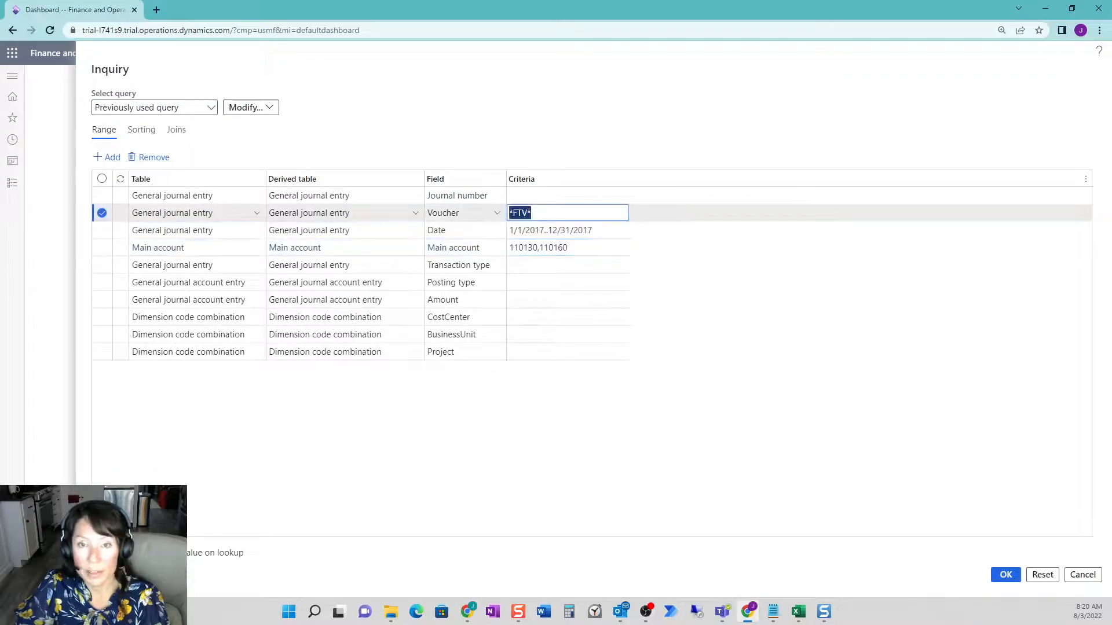
{"action": "key", "text": "BackSpace"}
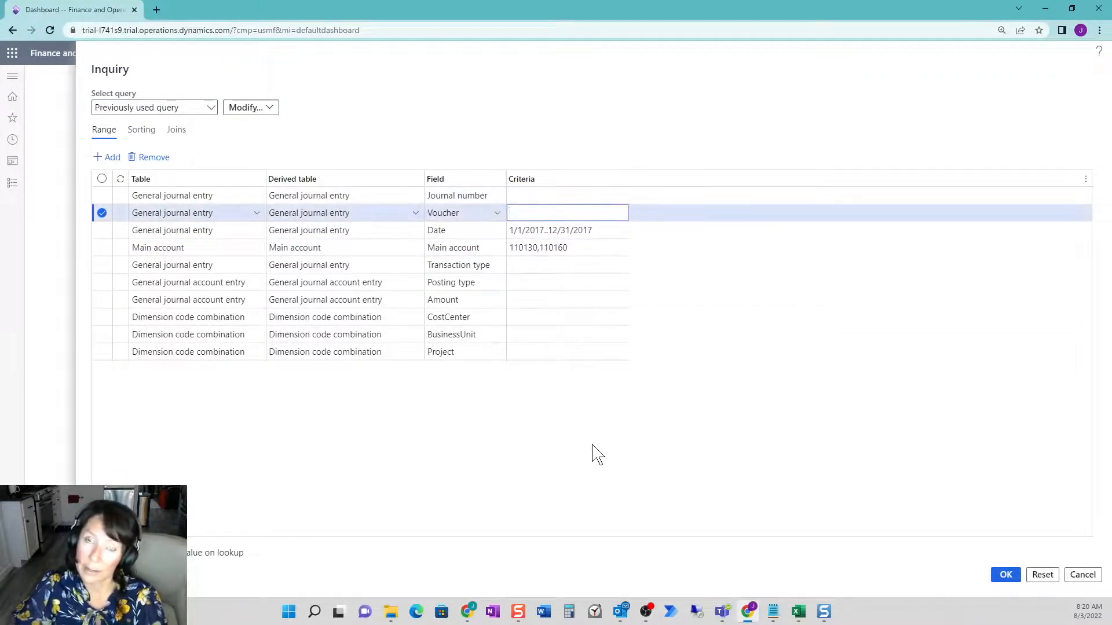
Run the inquiry with the existing Date and Main account criteria and review the ledger accounts in the first transactions
{"action": "left_click", "coordinate": [582, 230]}
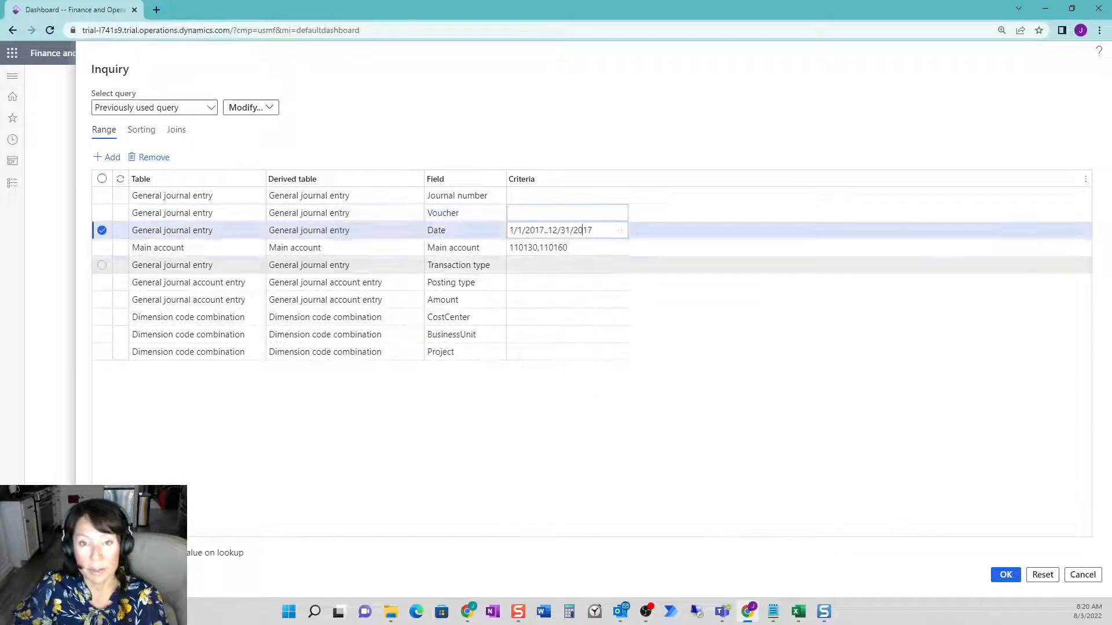
{"action": "key", "text": "Down"}
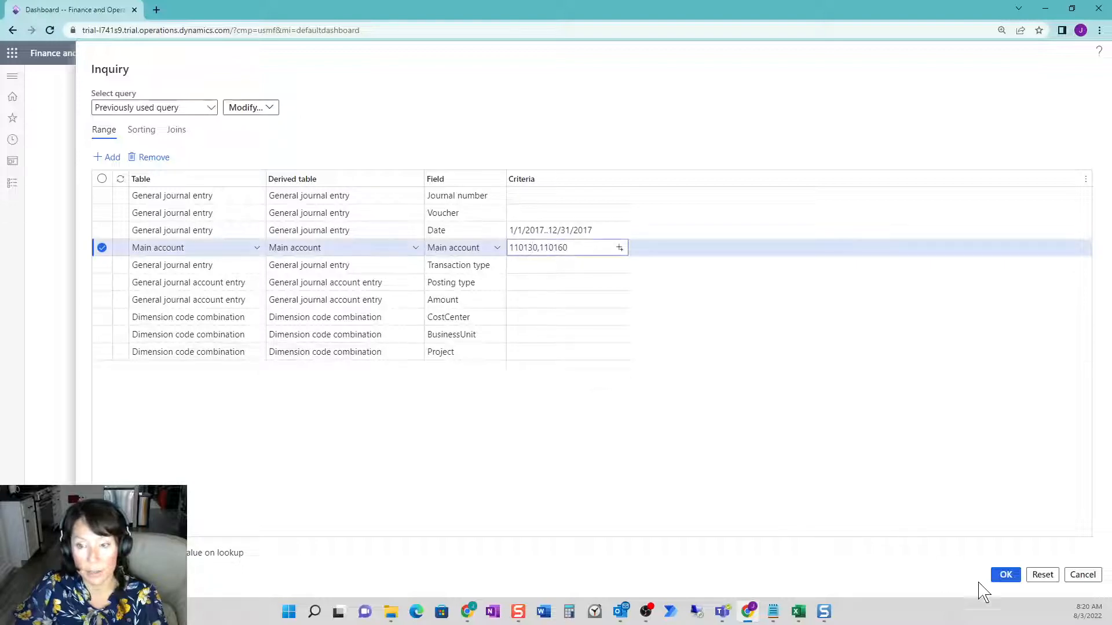
{"action": "left_click", "coordinate": [1017, 580]}
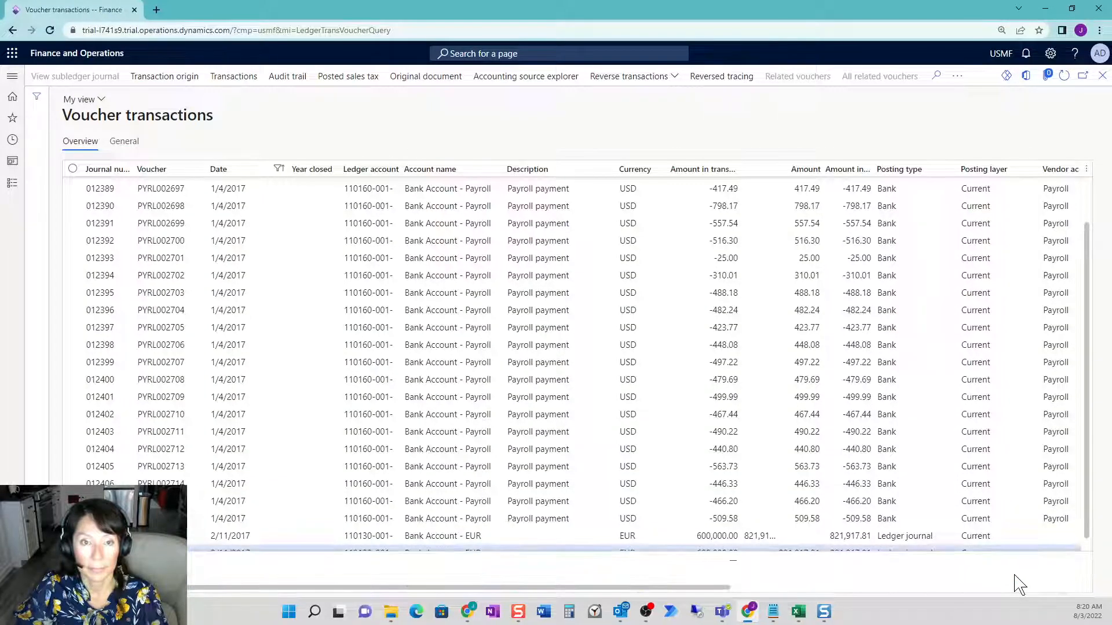
{"action": "scroll", "coordinate": [571, 506], "scroll_direction": "up", "scroll_amount": 7}
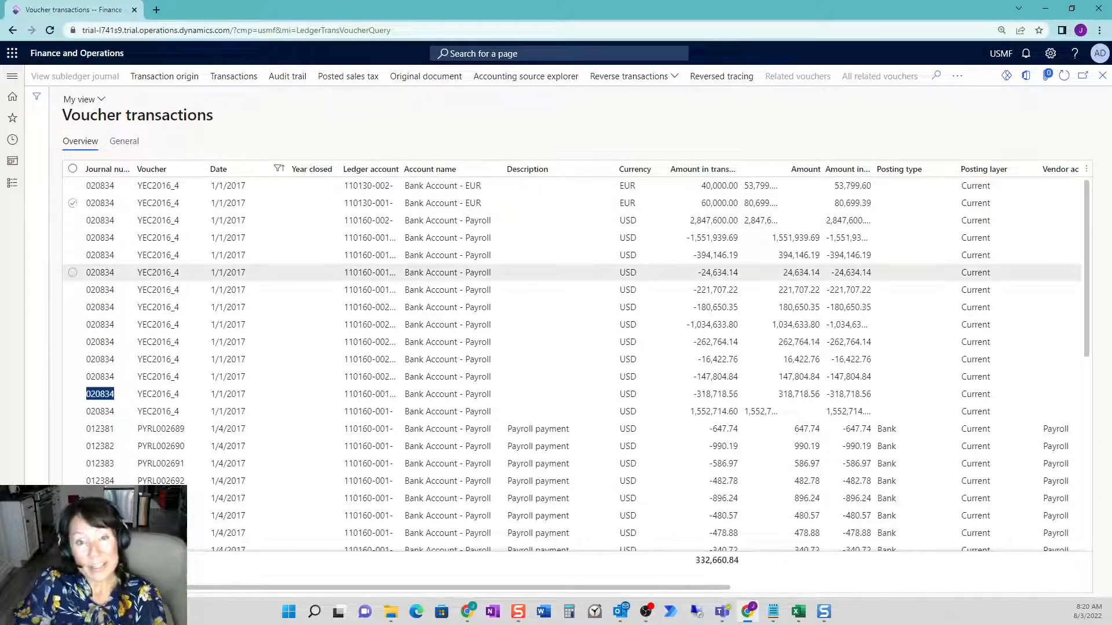
{"action": "mouse_move", "coordinate": [374, 274]}
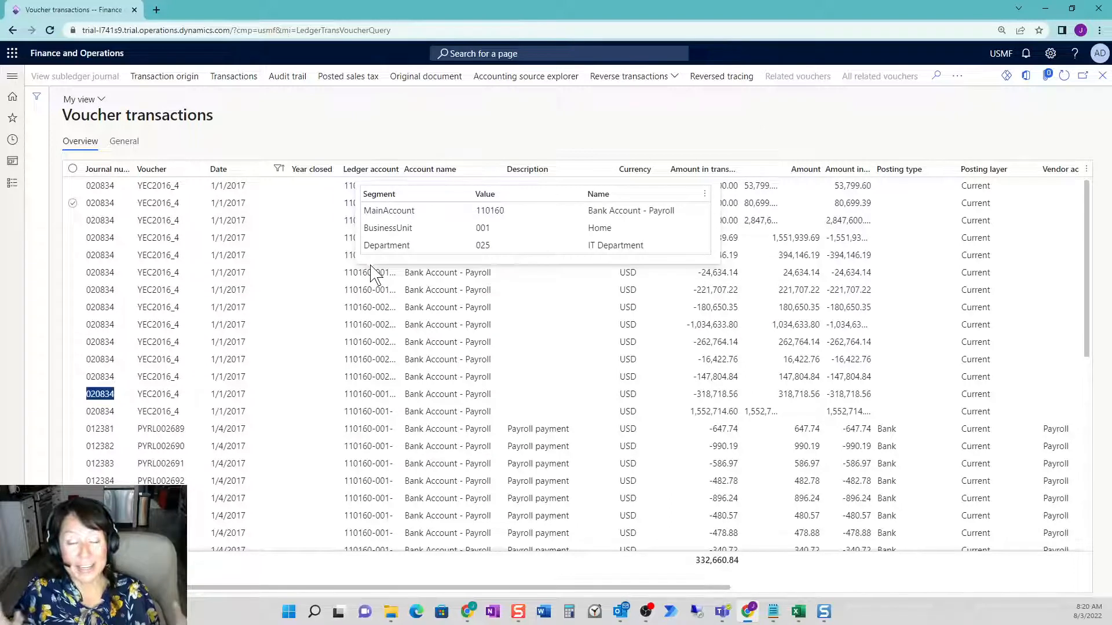